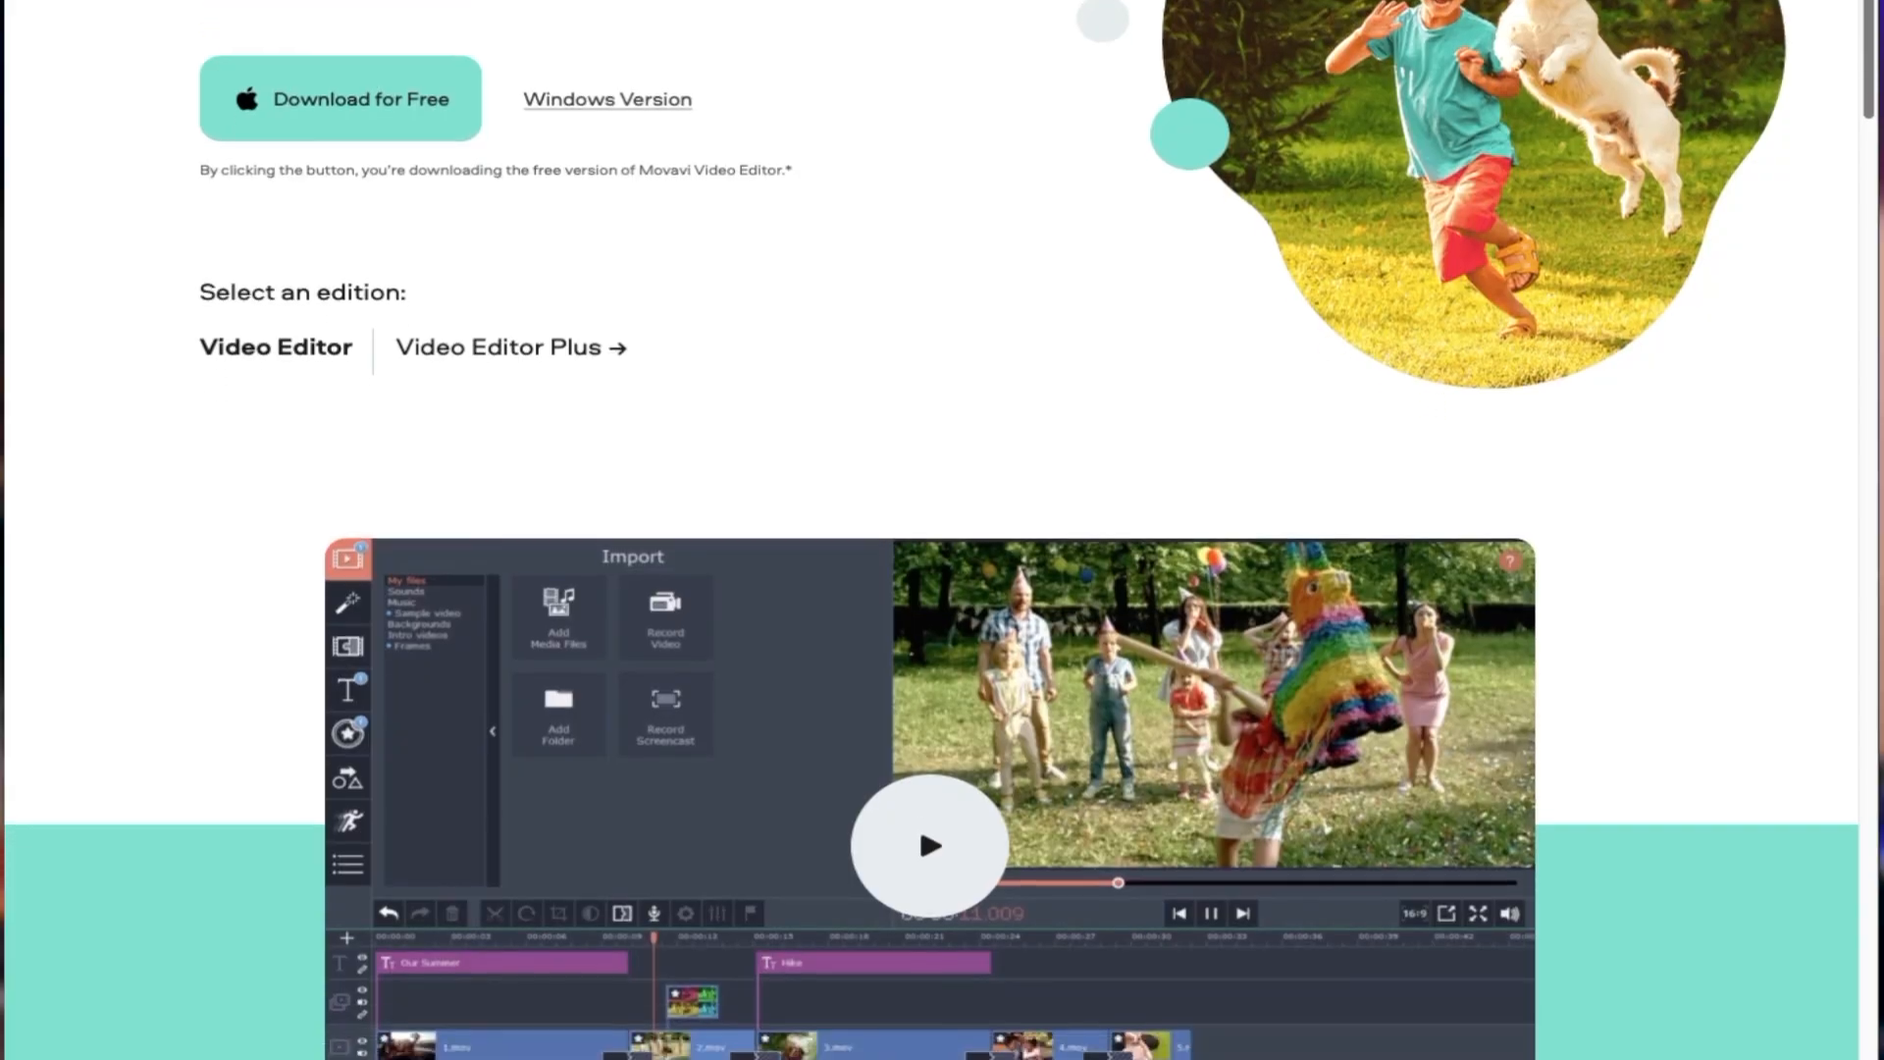
Look through the Movavi Video Editor download page down to the "Make It Memorable" section
{"action": "scroll", "coordinate": [1849, 49], "scroll_direction": "down", "scroll_amount": 8}
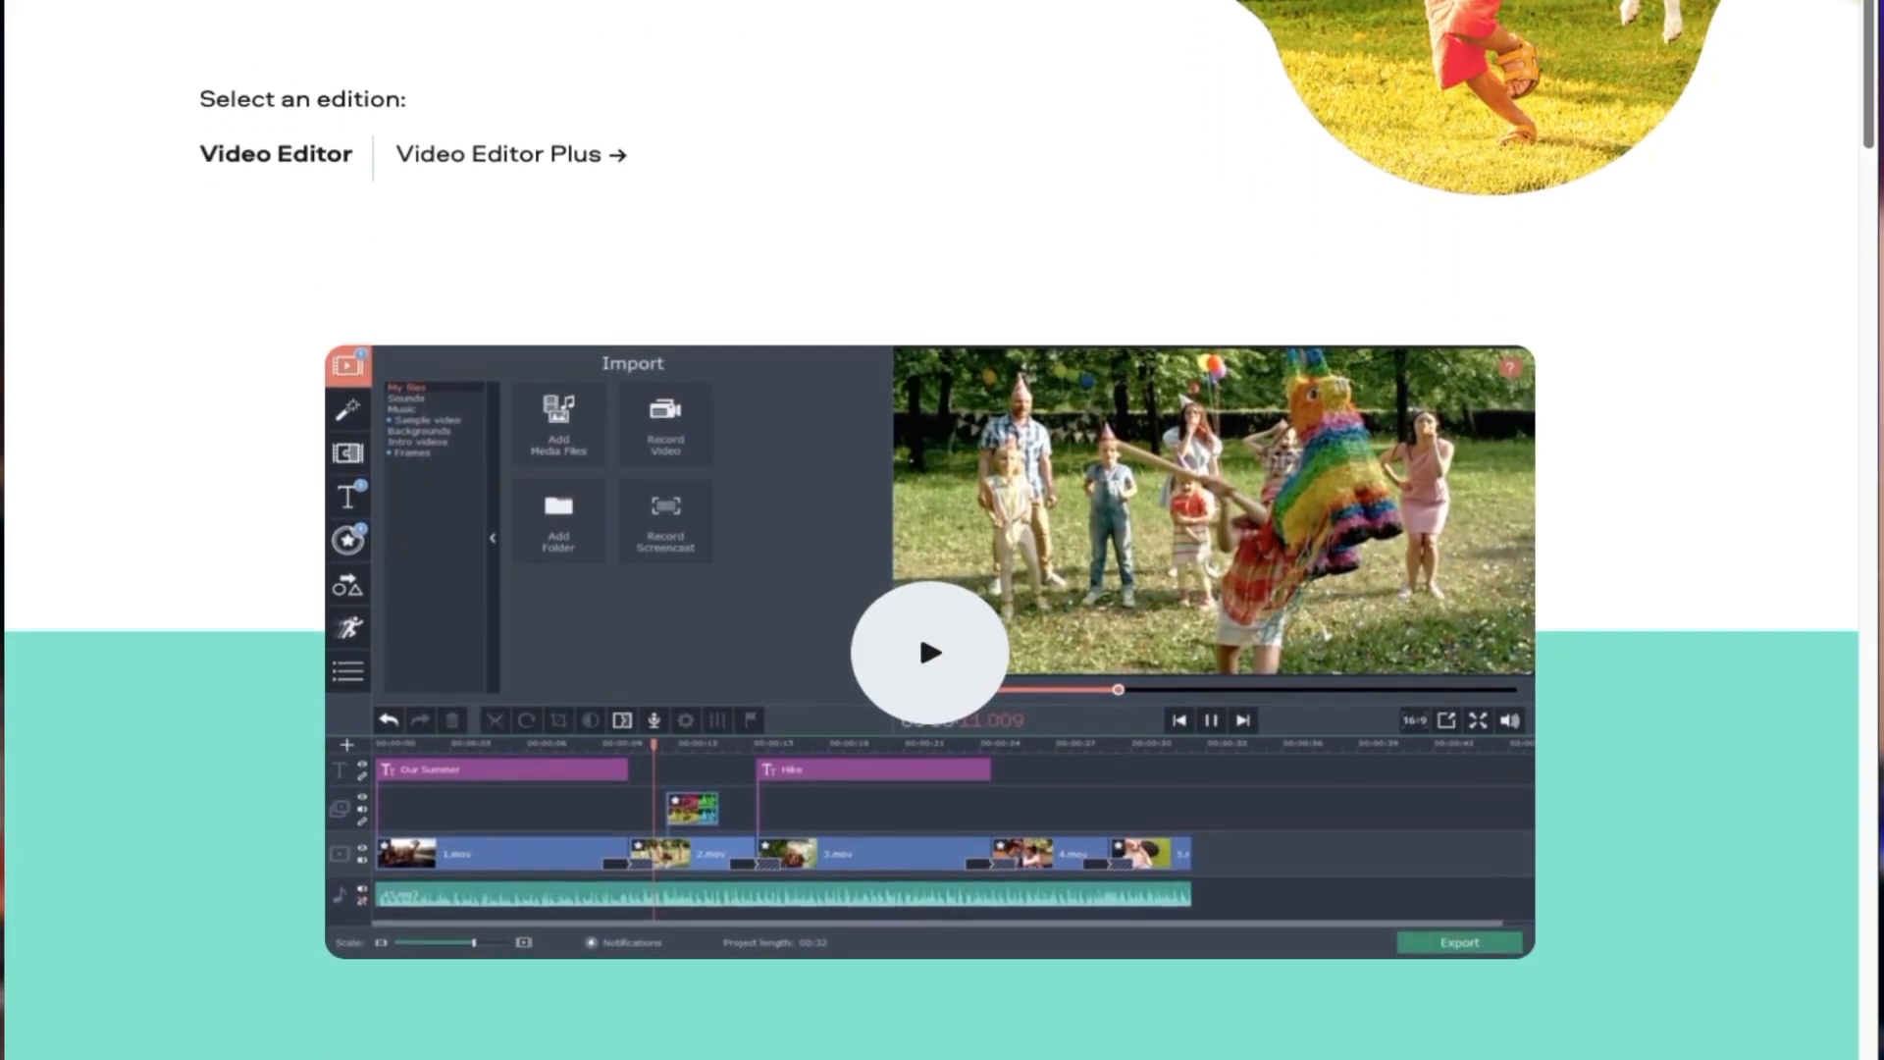
{"action": "scroll", "coordinate": [1849, 49], "scroll_direction": "down", "scroll_amount": 5}
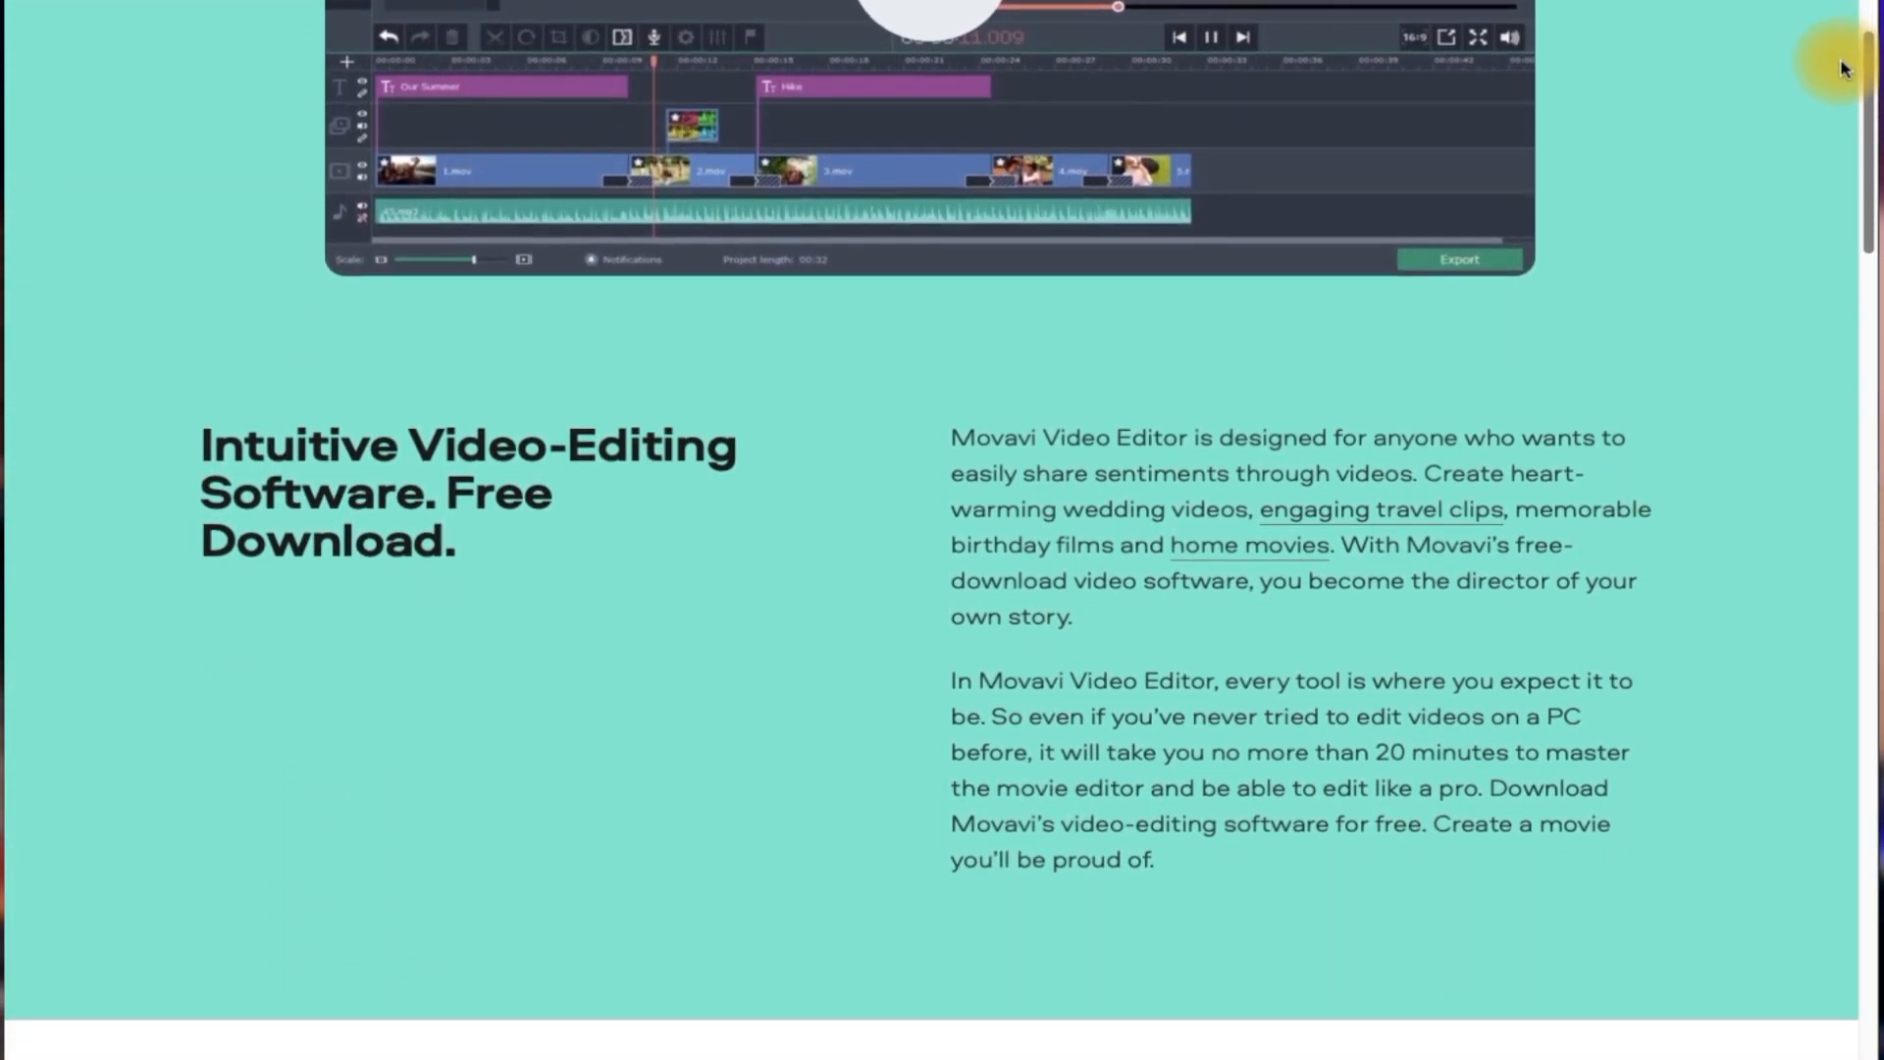
{"action": "scroll", "coordinate": [1827, 121], "scroll_direction": "down", "scroll_amount": 12}
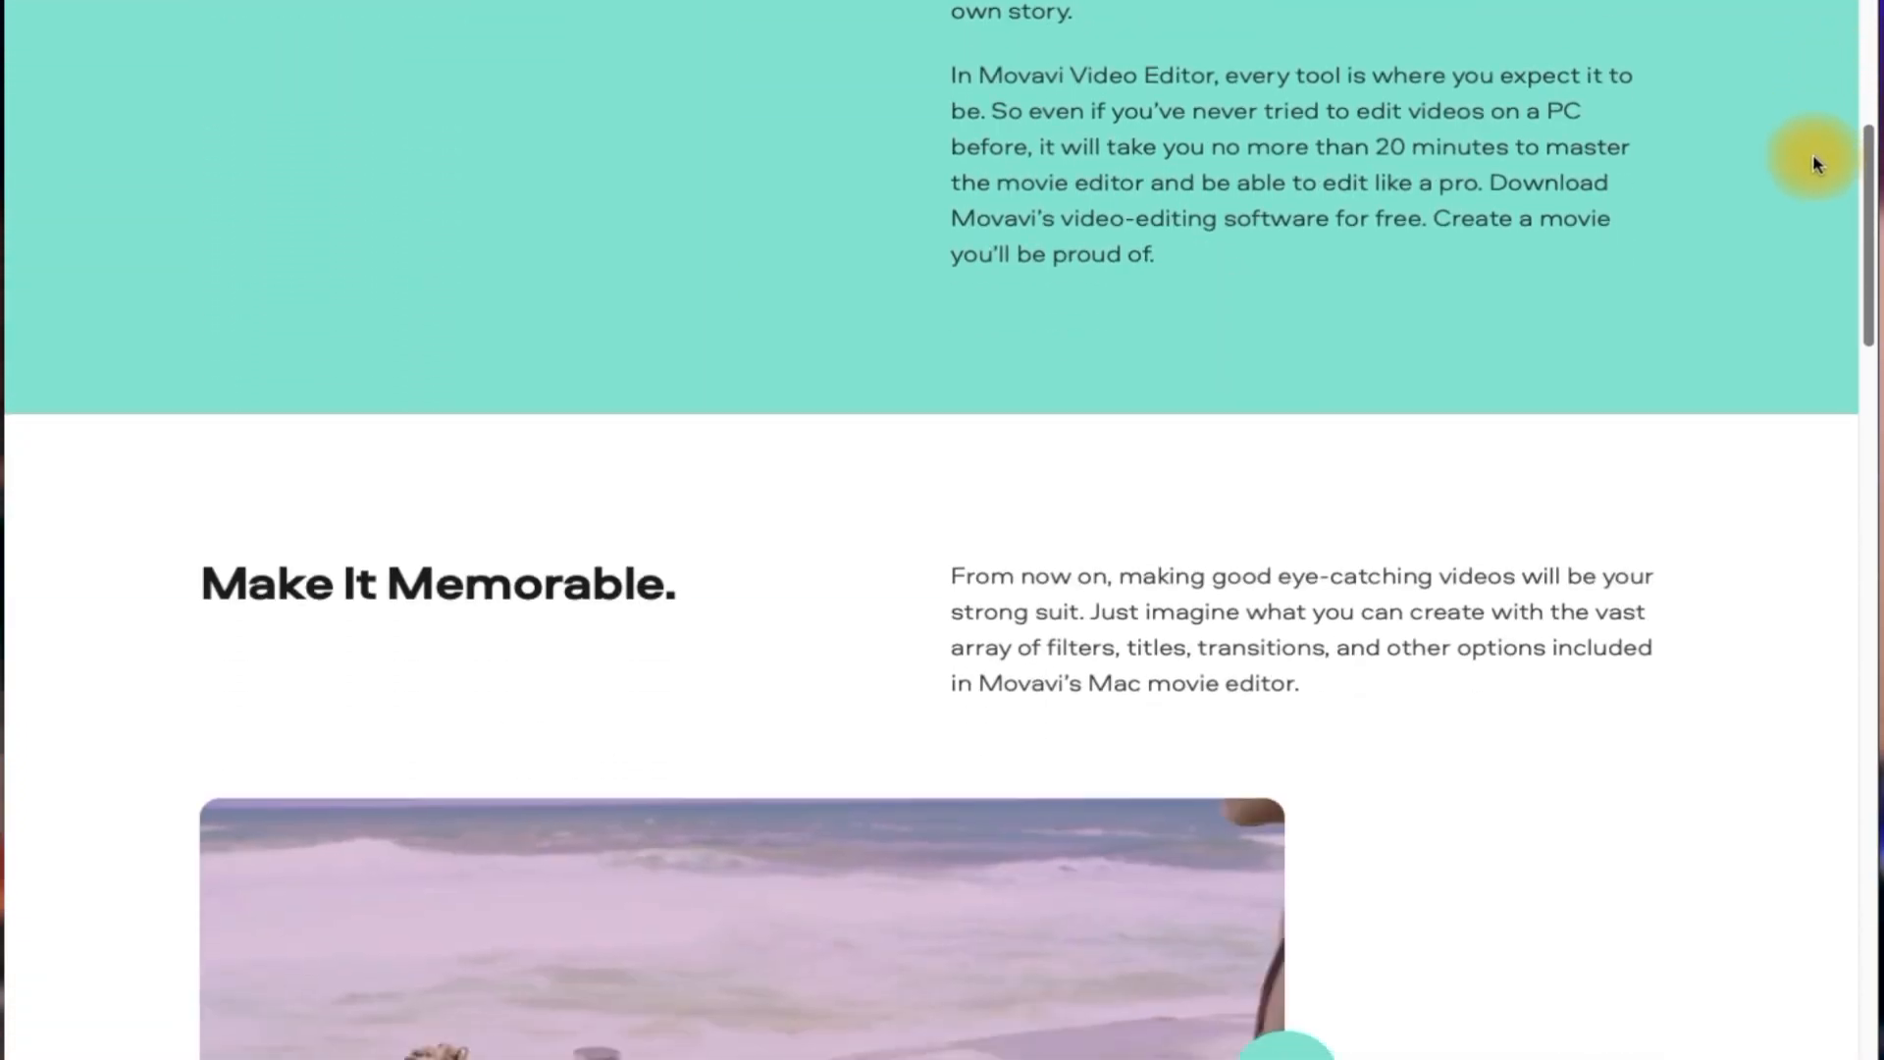
{"action": "scroll", "coordinate": [1788, 297], "scroll_direction": "down", "scroll_amount": 15}
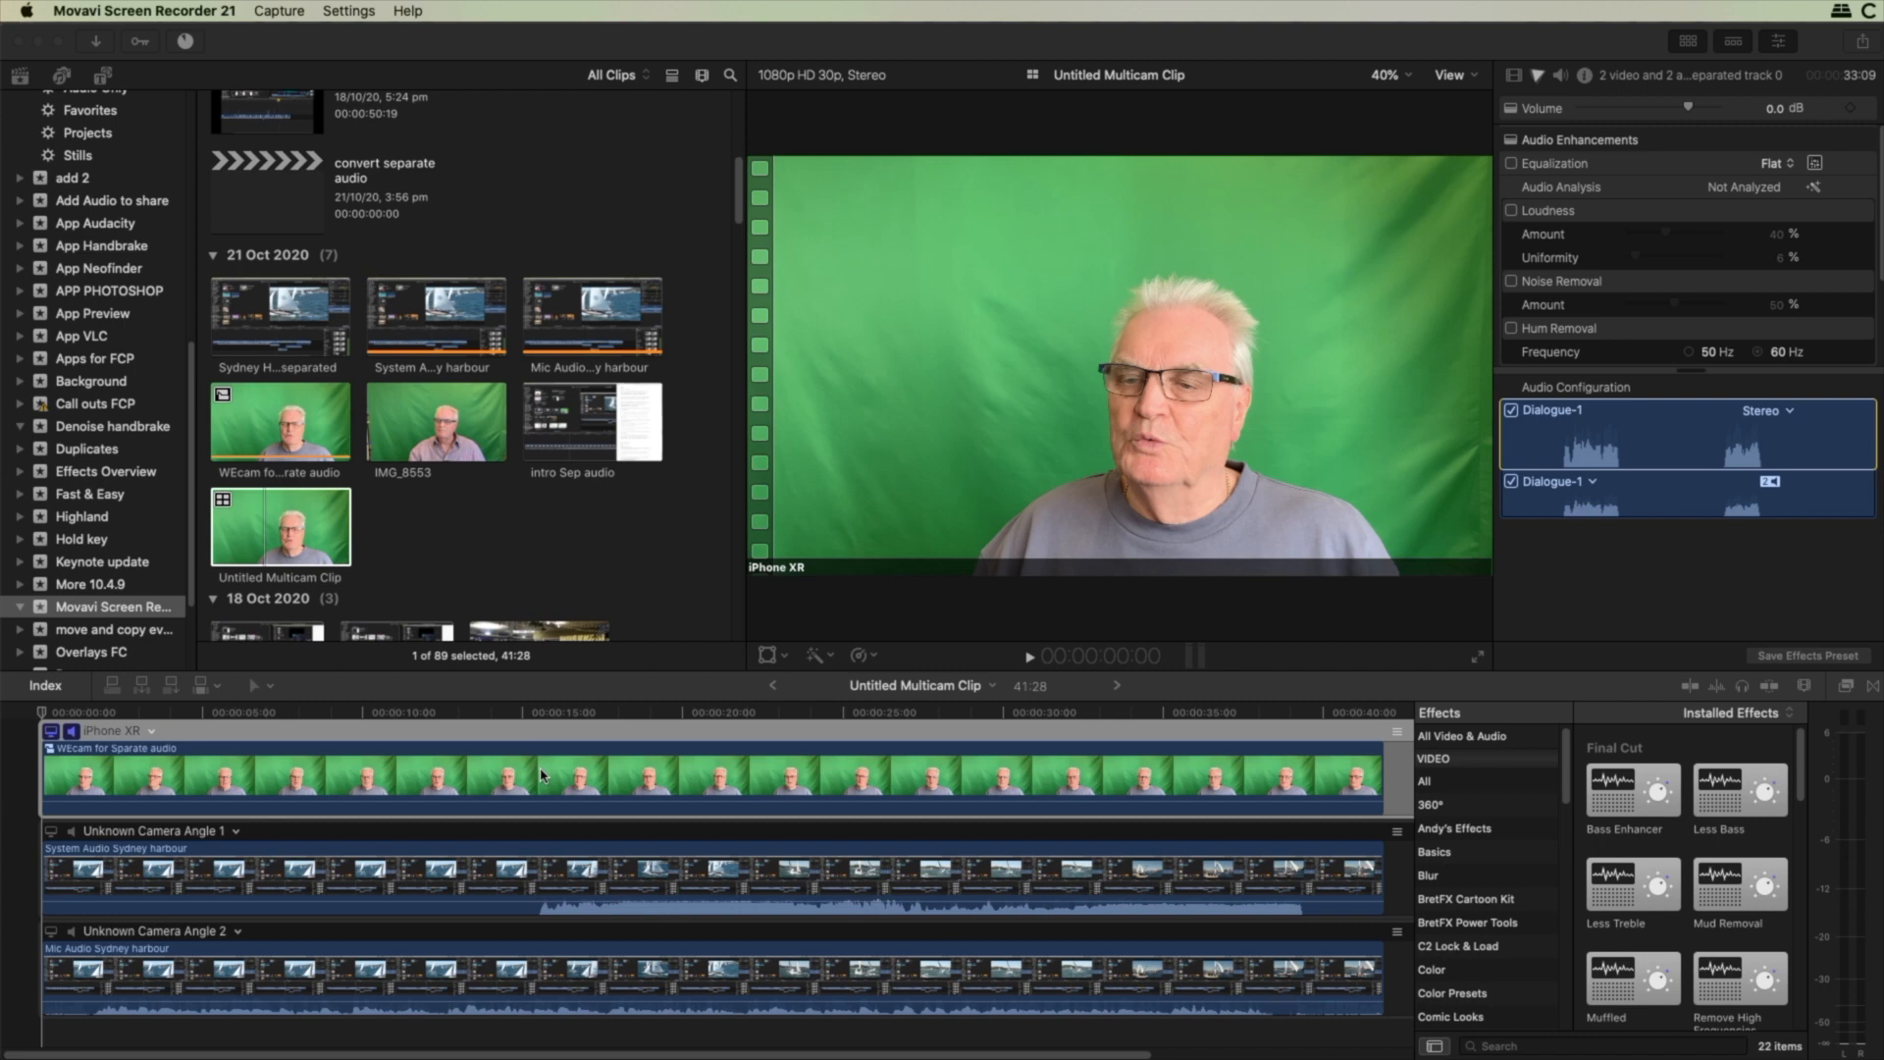
Play the multicam clip and try lowering the System Audio Sydney harbour clip's volume to -32 dB
{"action": "key", "text": "space"}
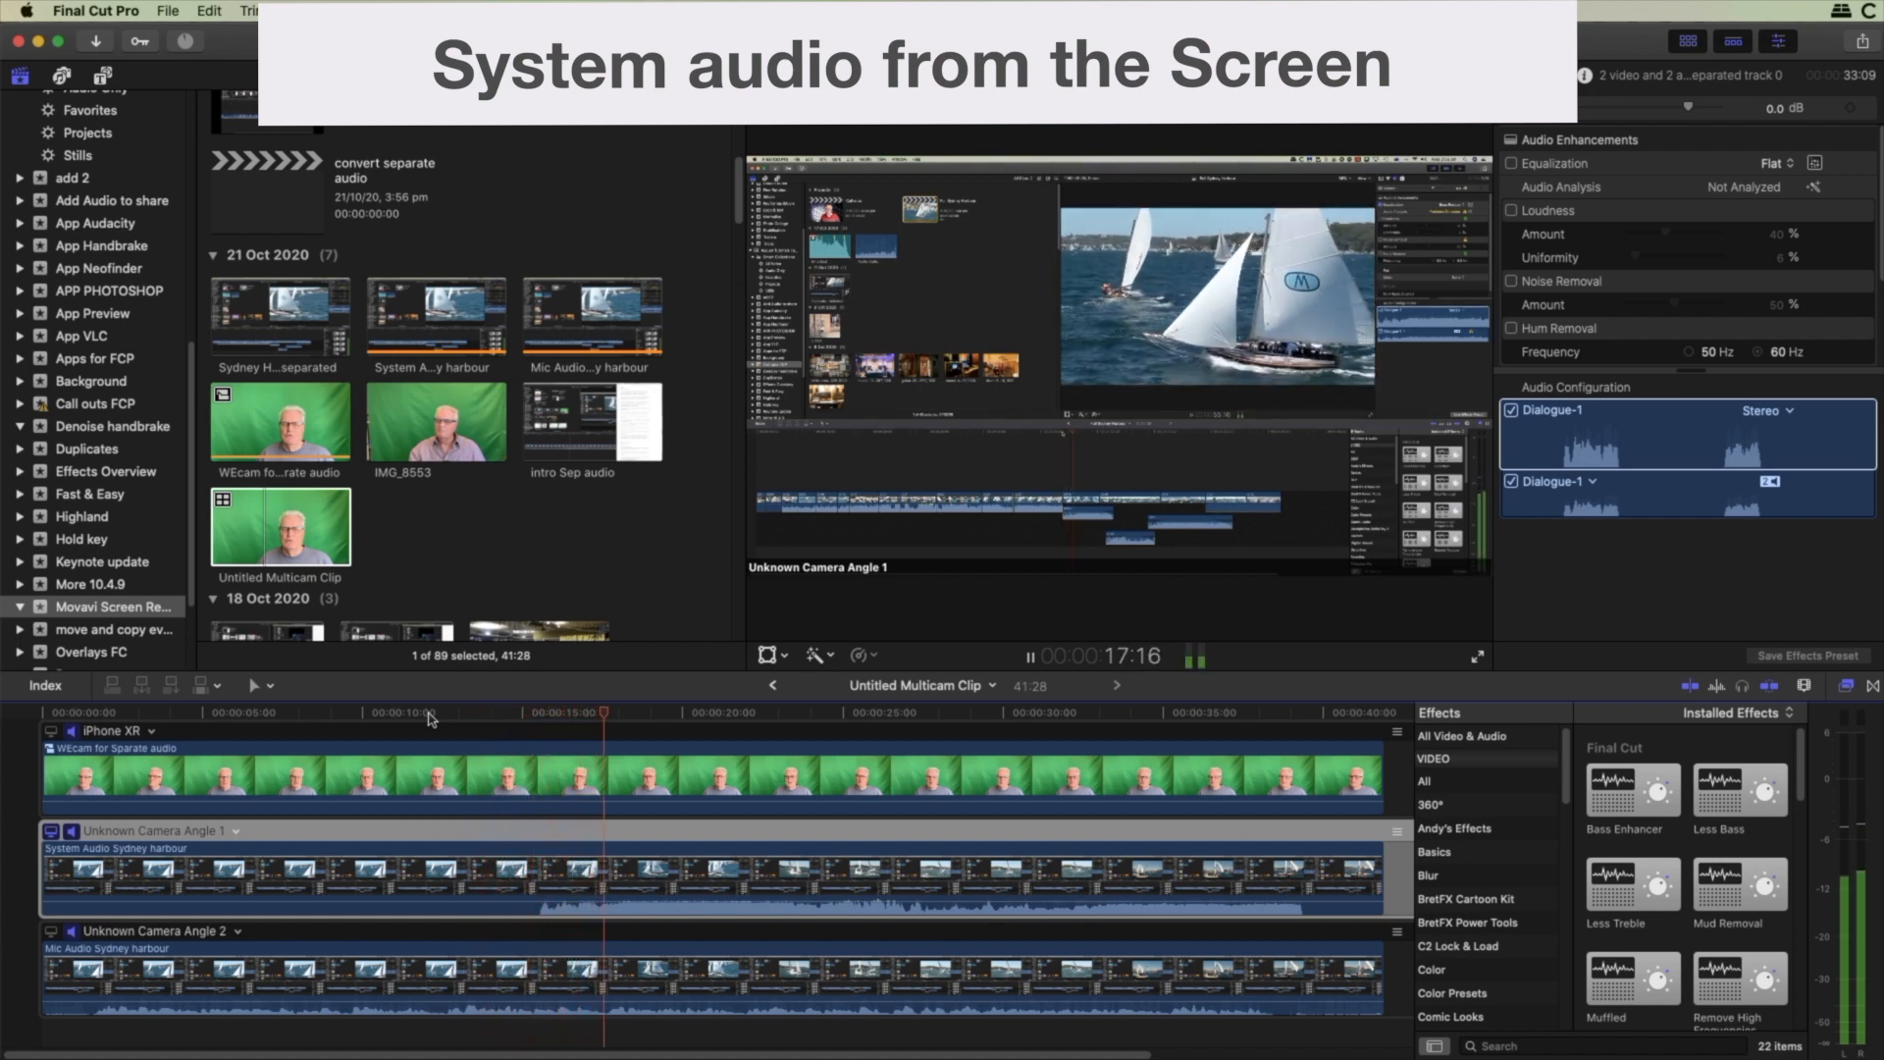
{"action": "key", "text": "space"}
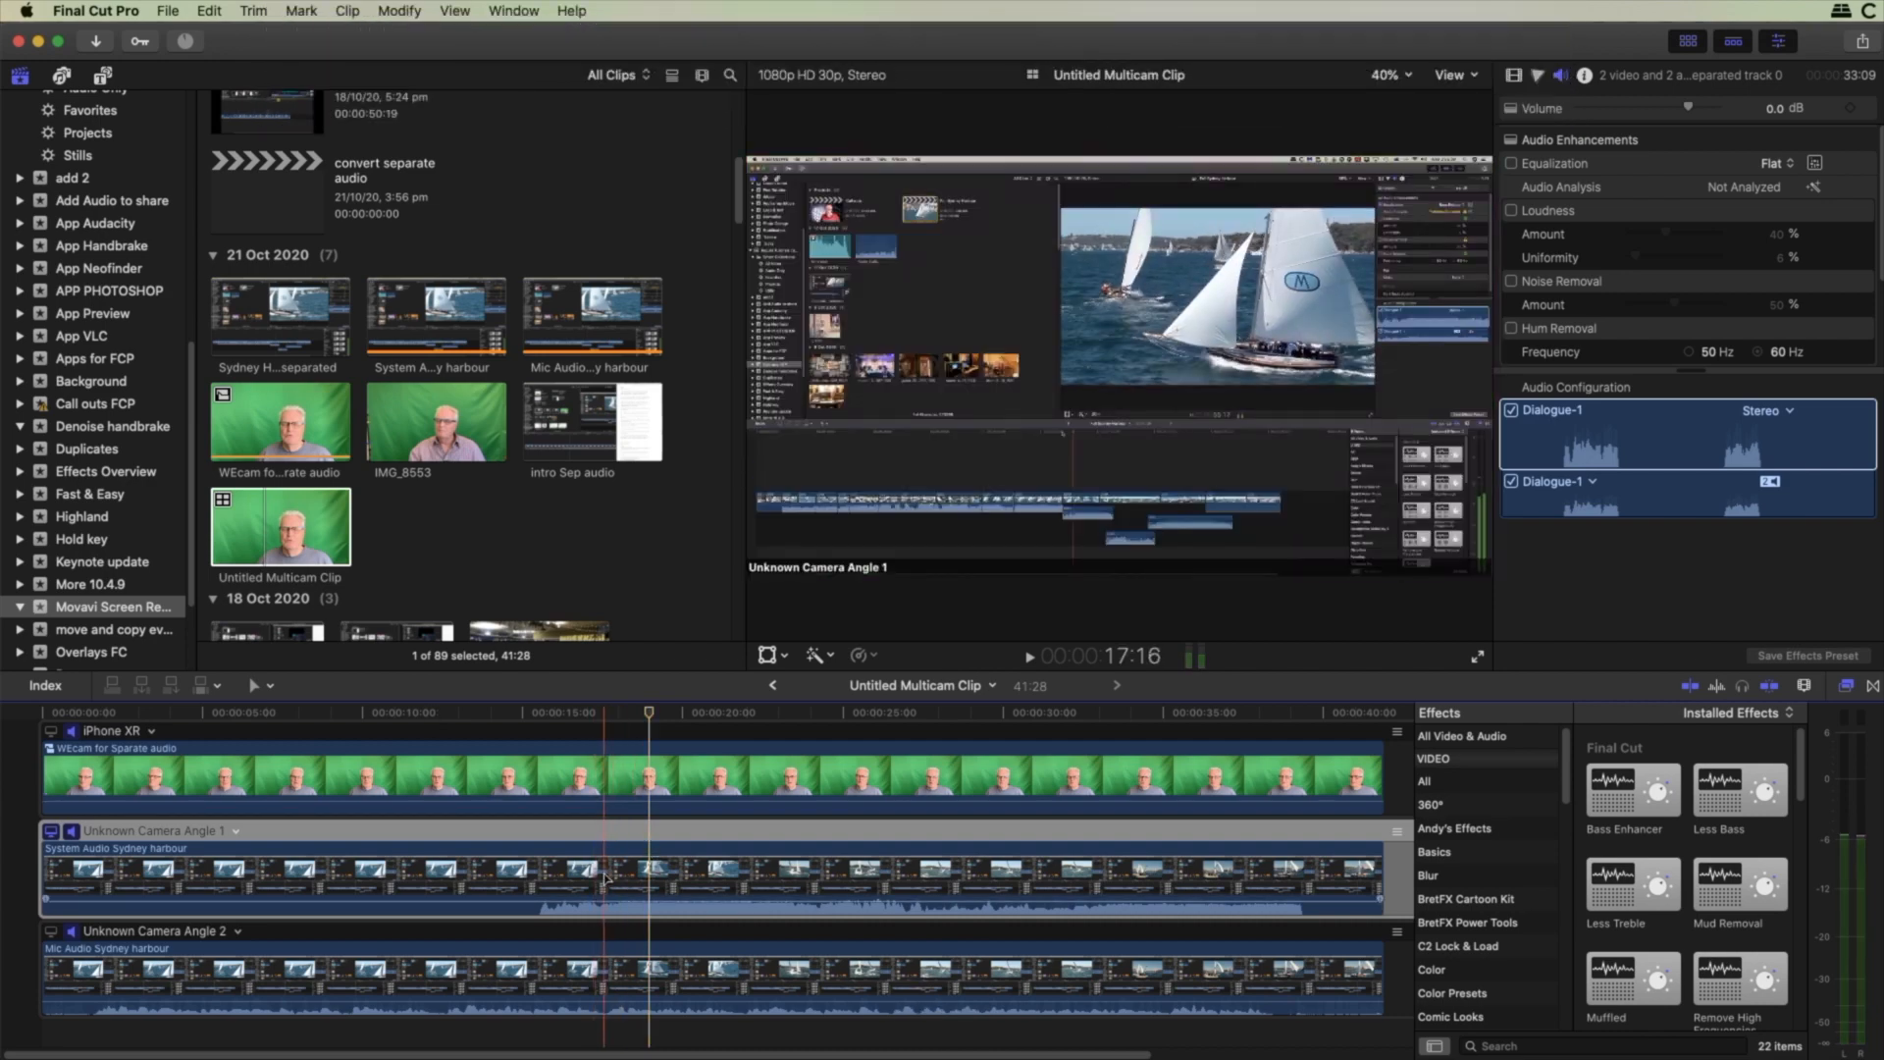
{"action": "mouse_move", "coordinate": [664, 895]}
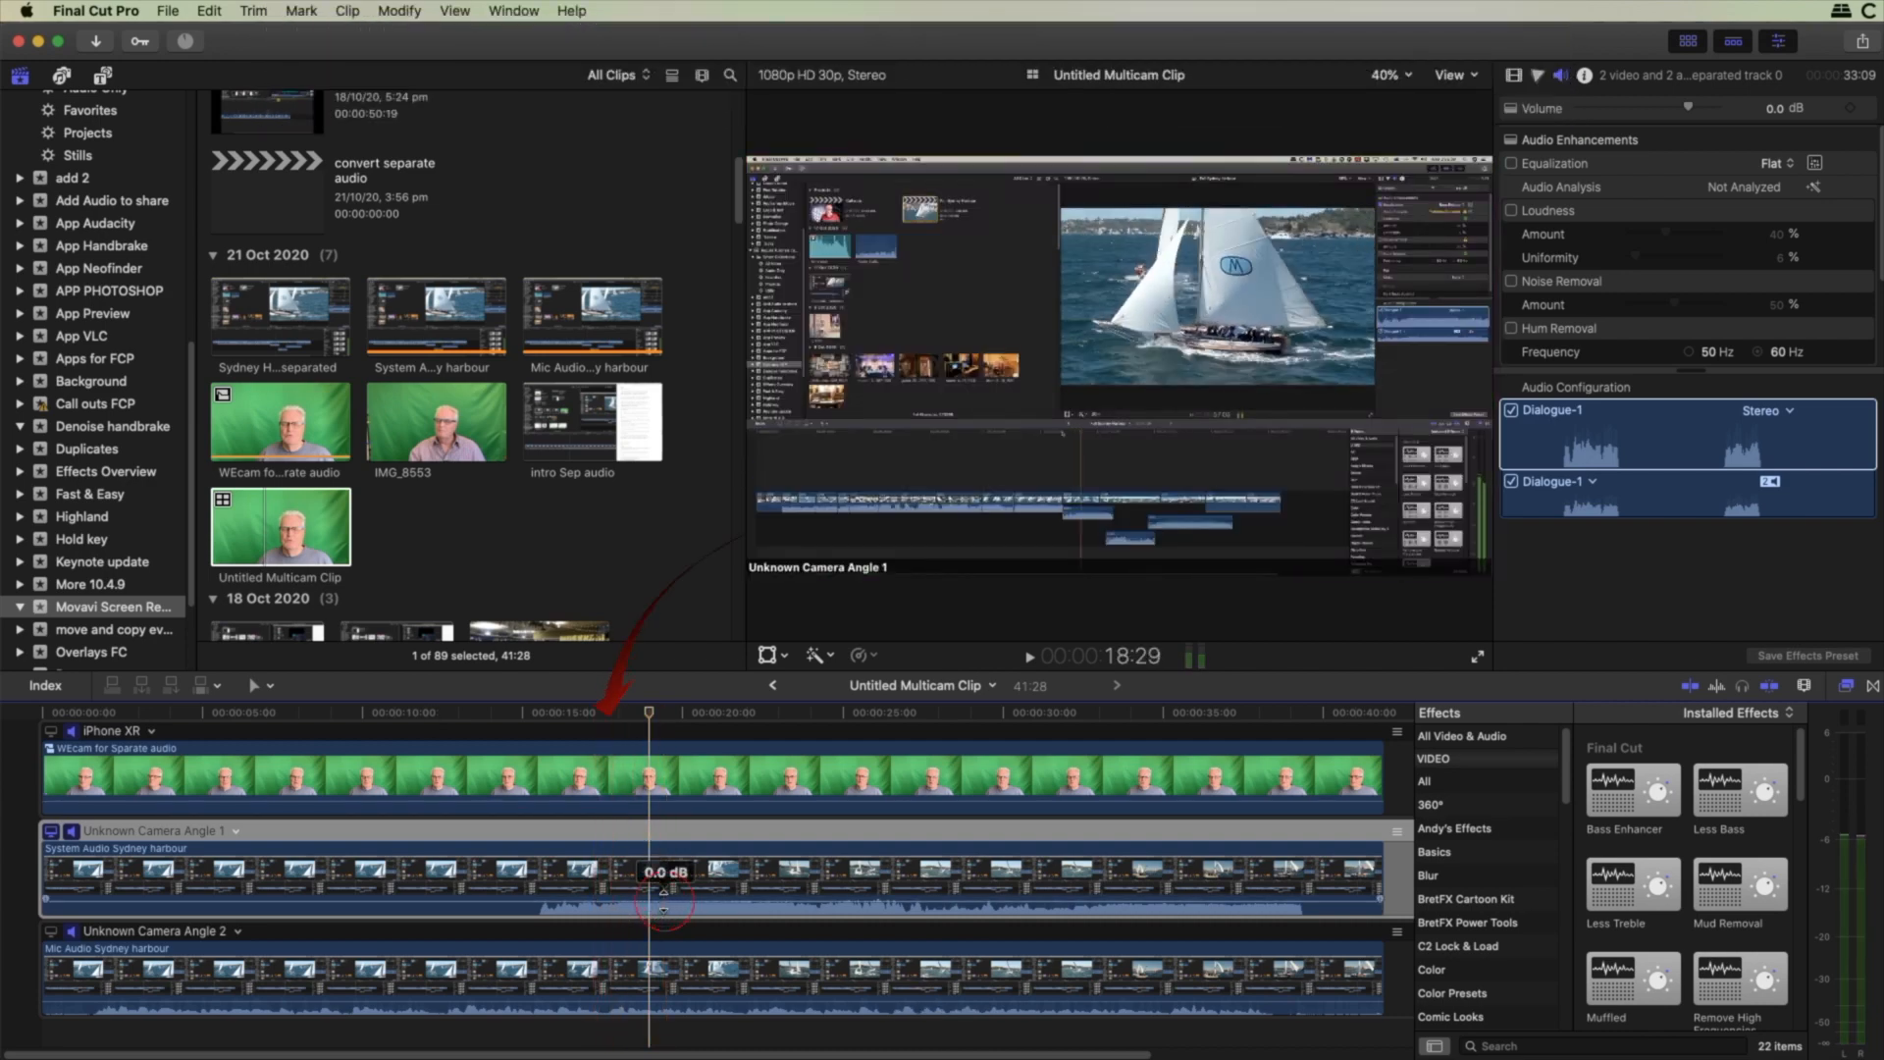
{"action": "left_click_drag", "start_coordinate": [663, 893], "coordinate": [664, 899]}
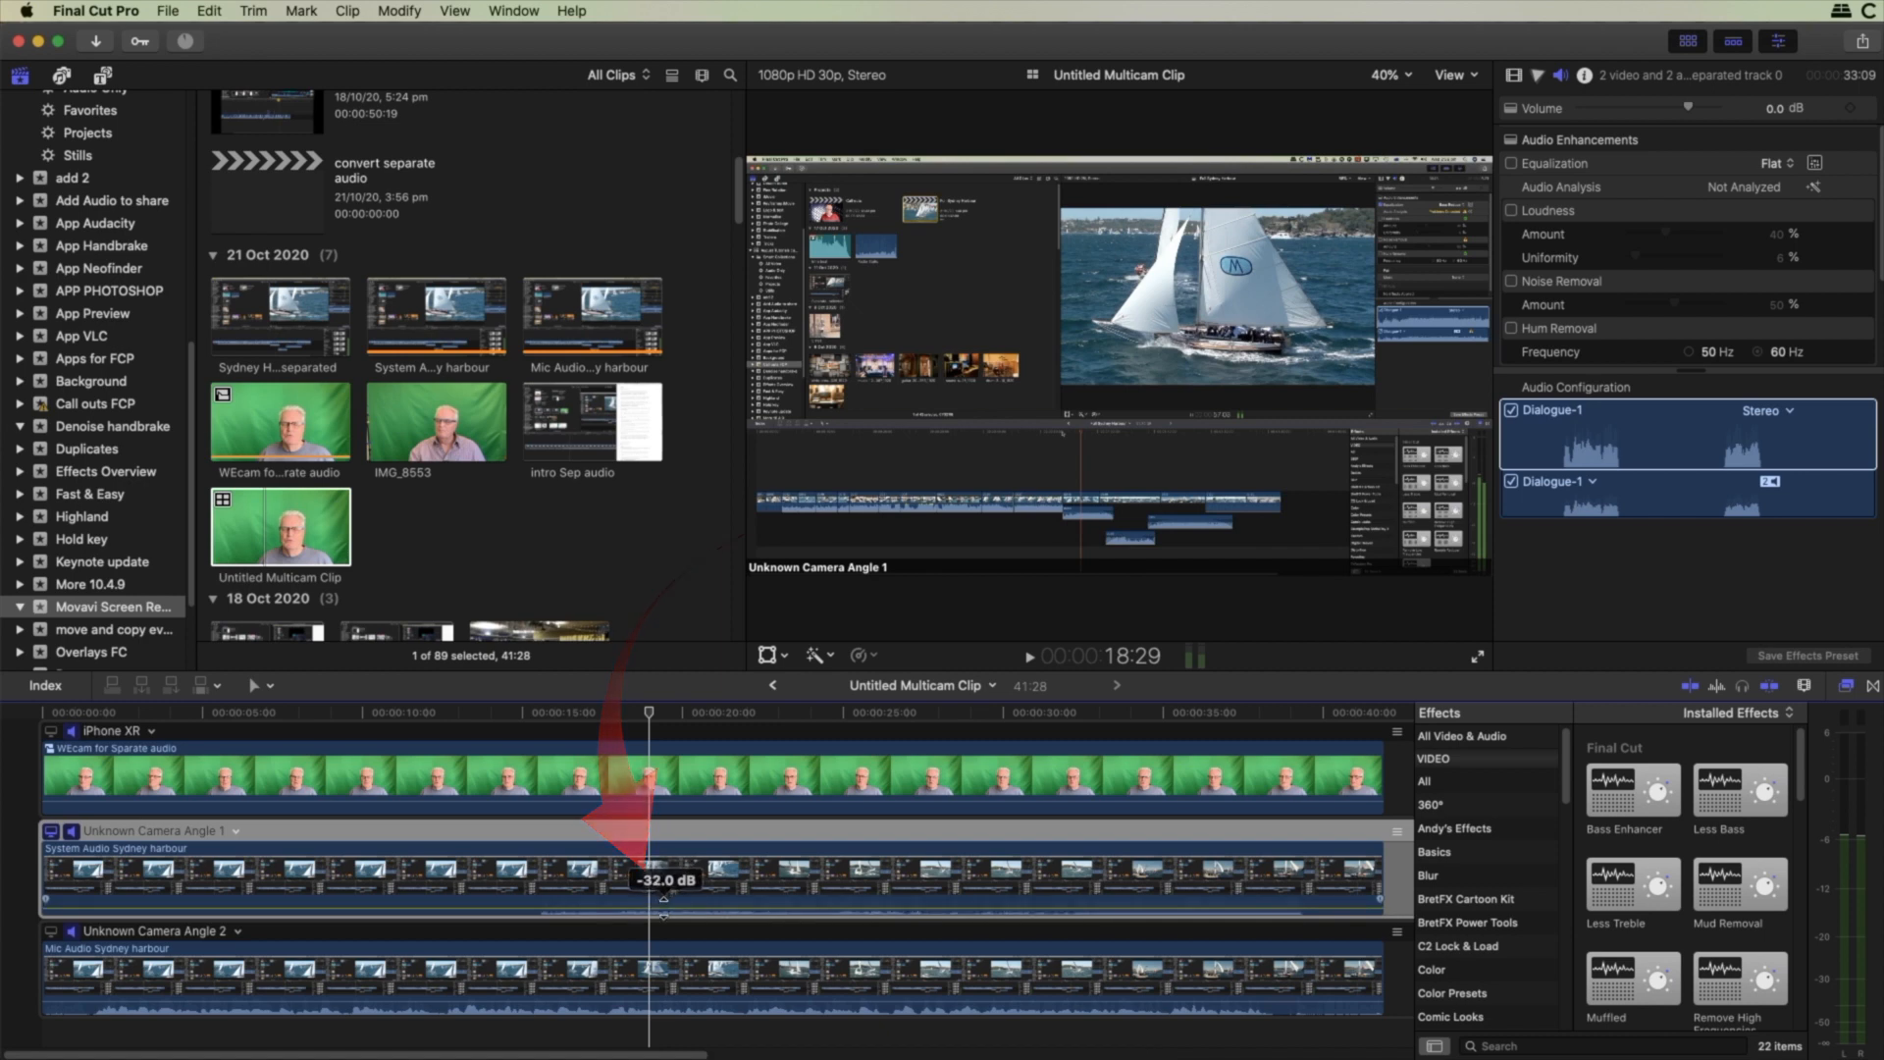
{"action": "key", "text": "space"}
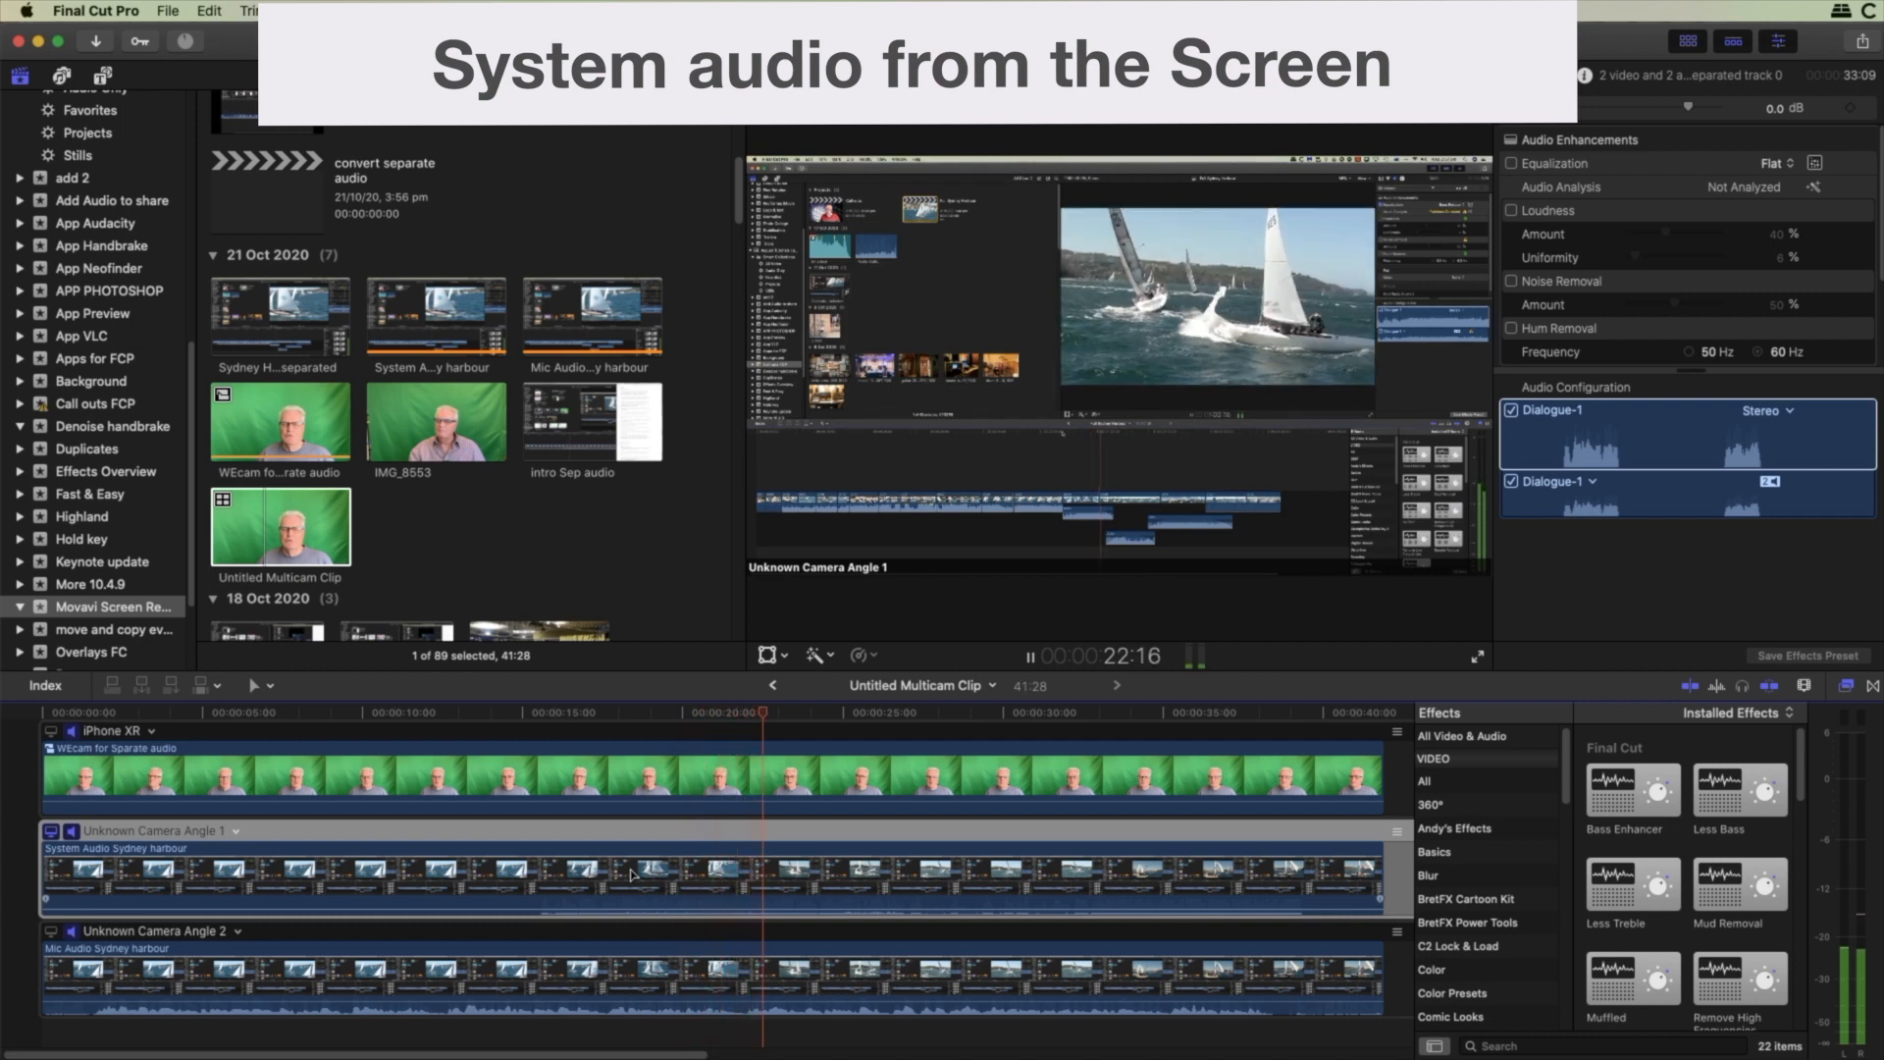
{"action": "key", "text": "space"}
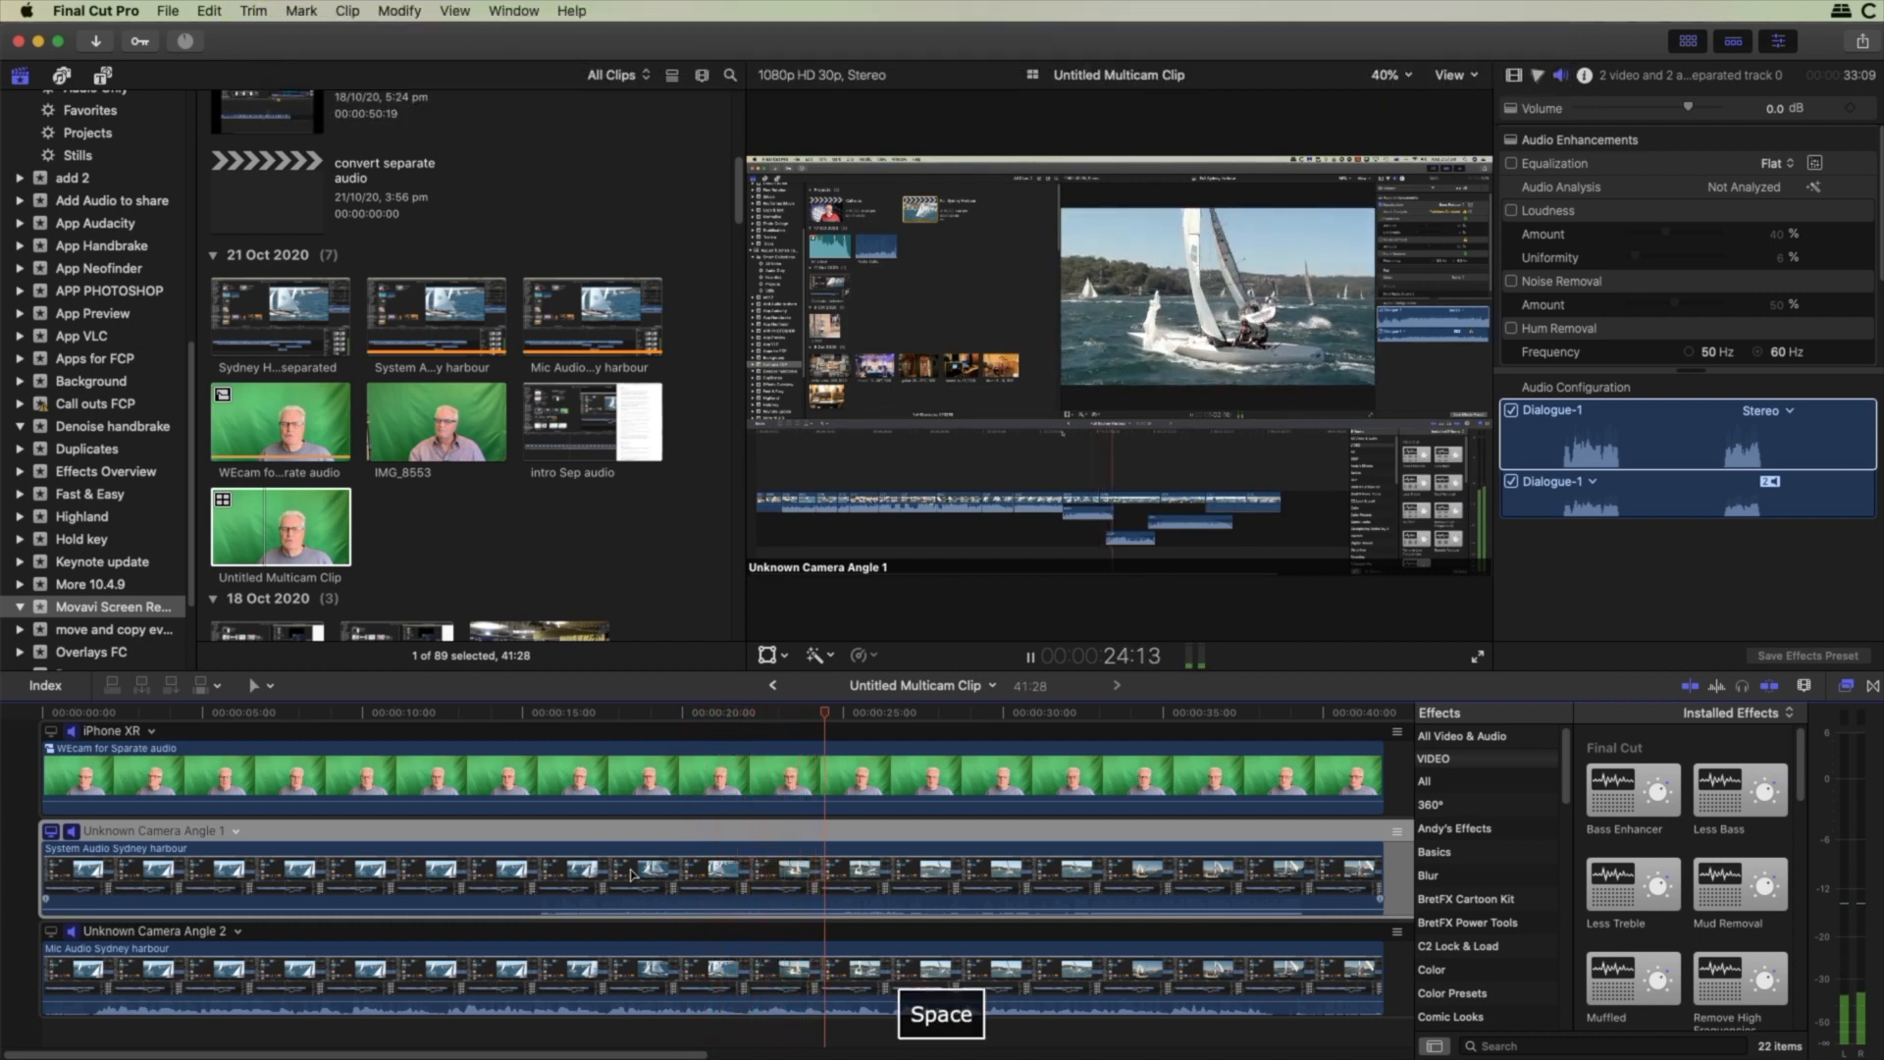
{"action": "left_click_drag", "start_coordinate": [829, 897], "coordinate": [832, 904]}
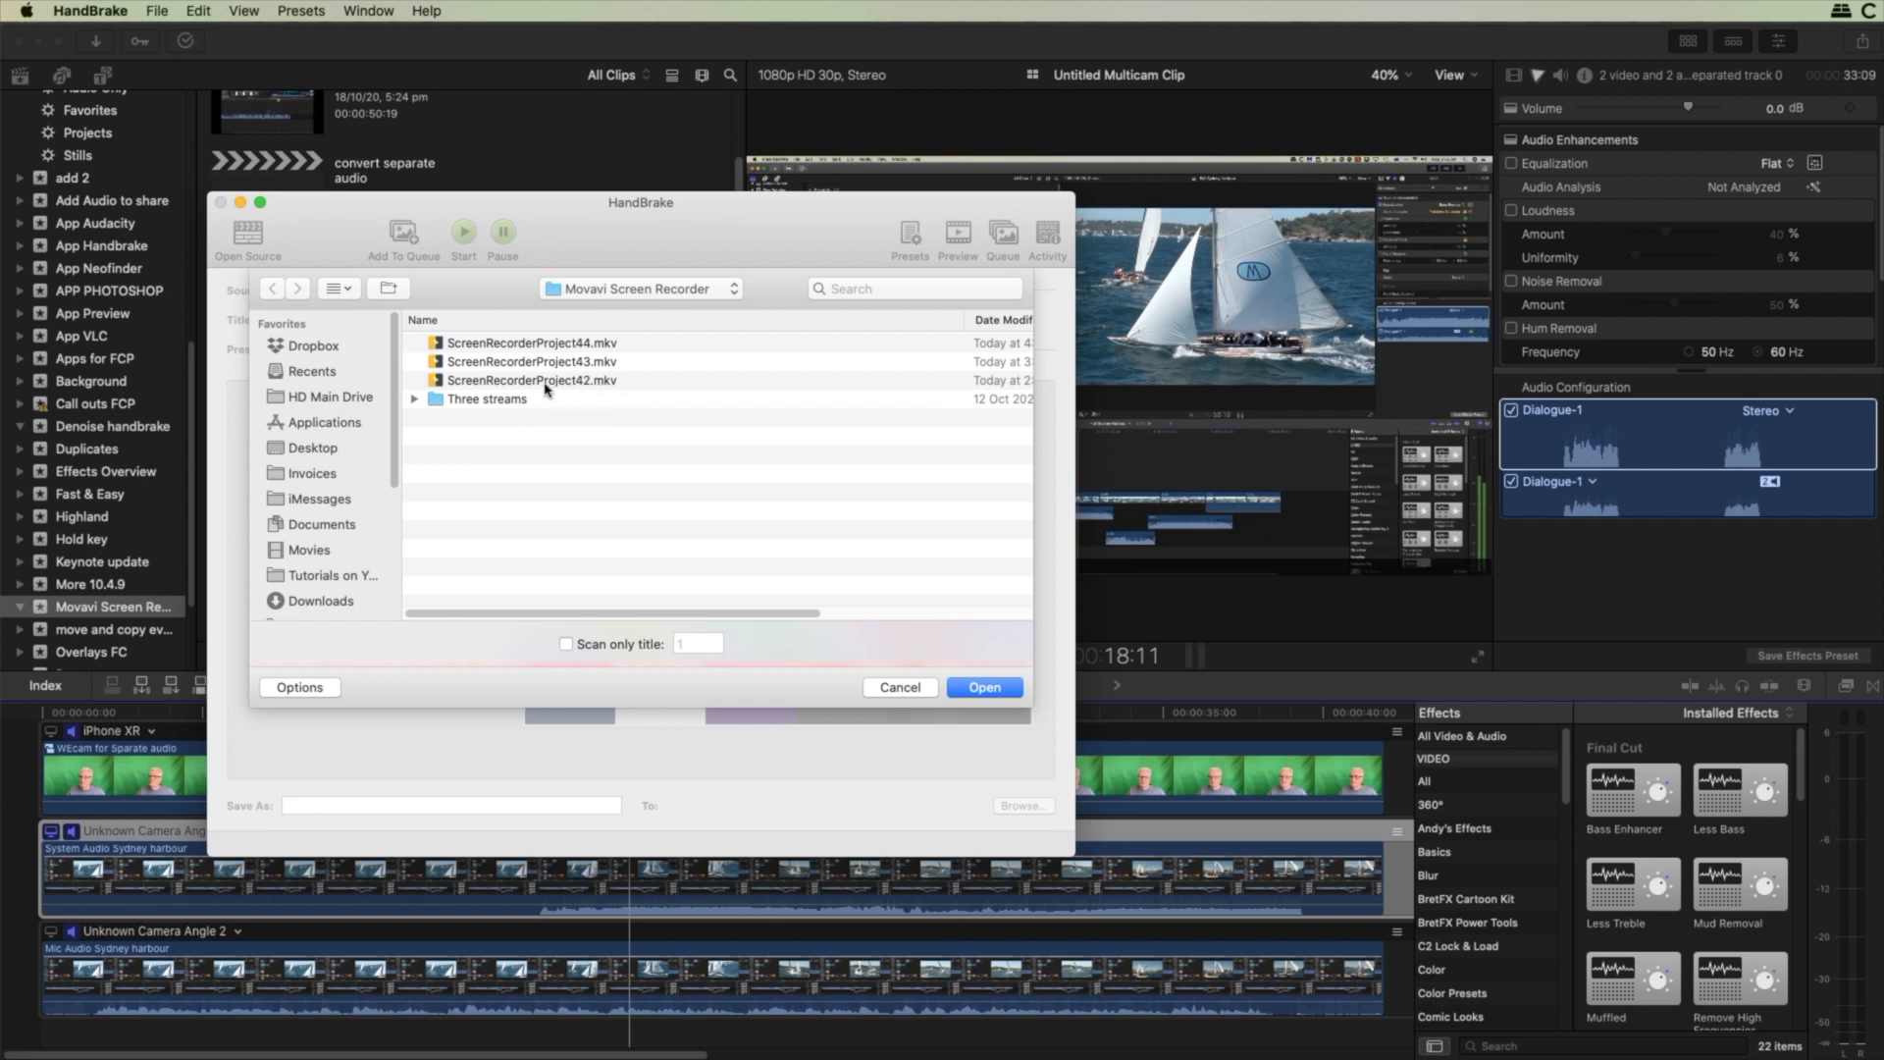
Switch to HandBrake and open ScreenRecorderProject42.mkv from the Movavi Screen Recorder folder as the source
{"action": "left_click", "coordinate": [438, 381]}
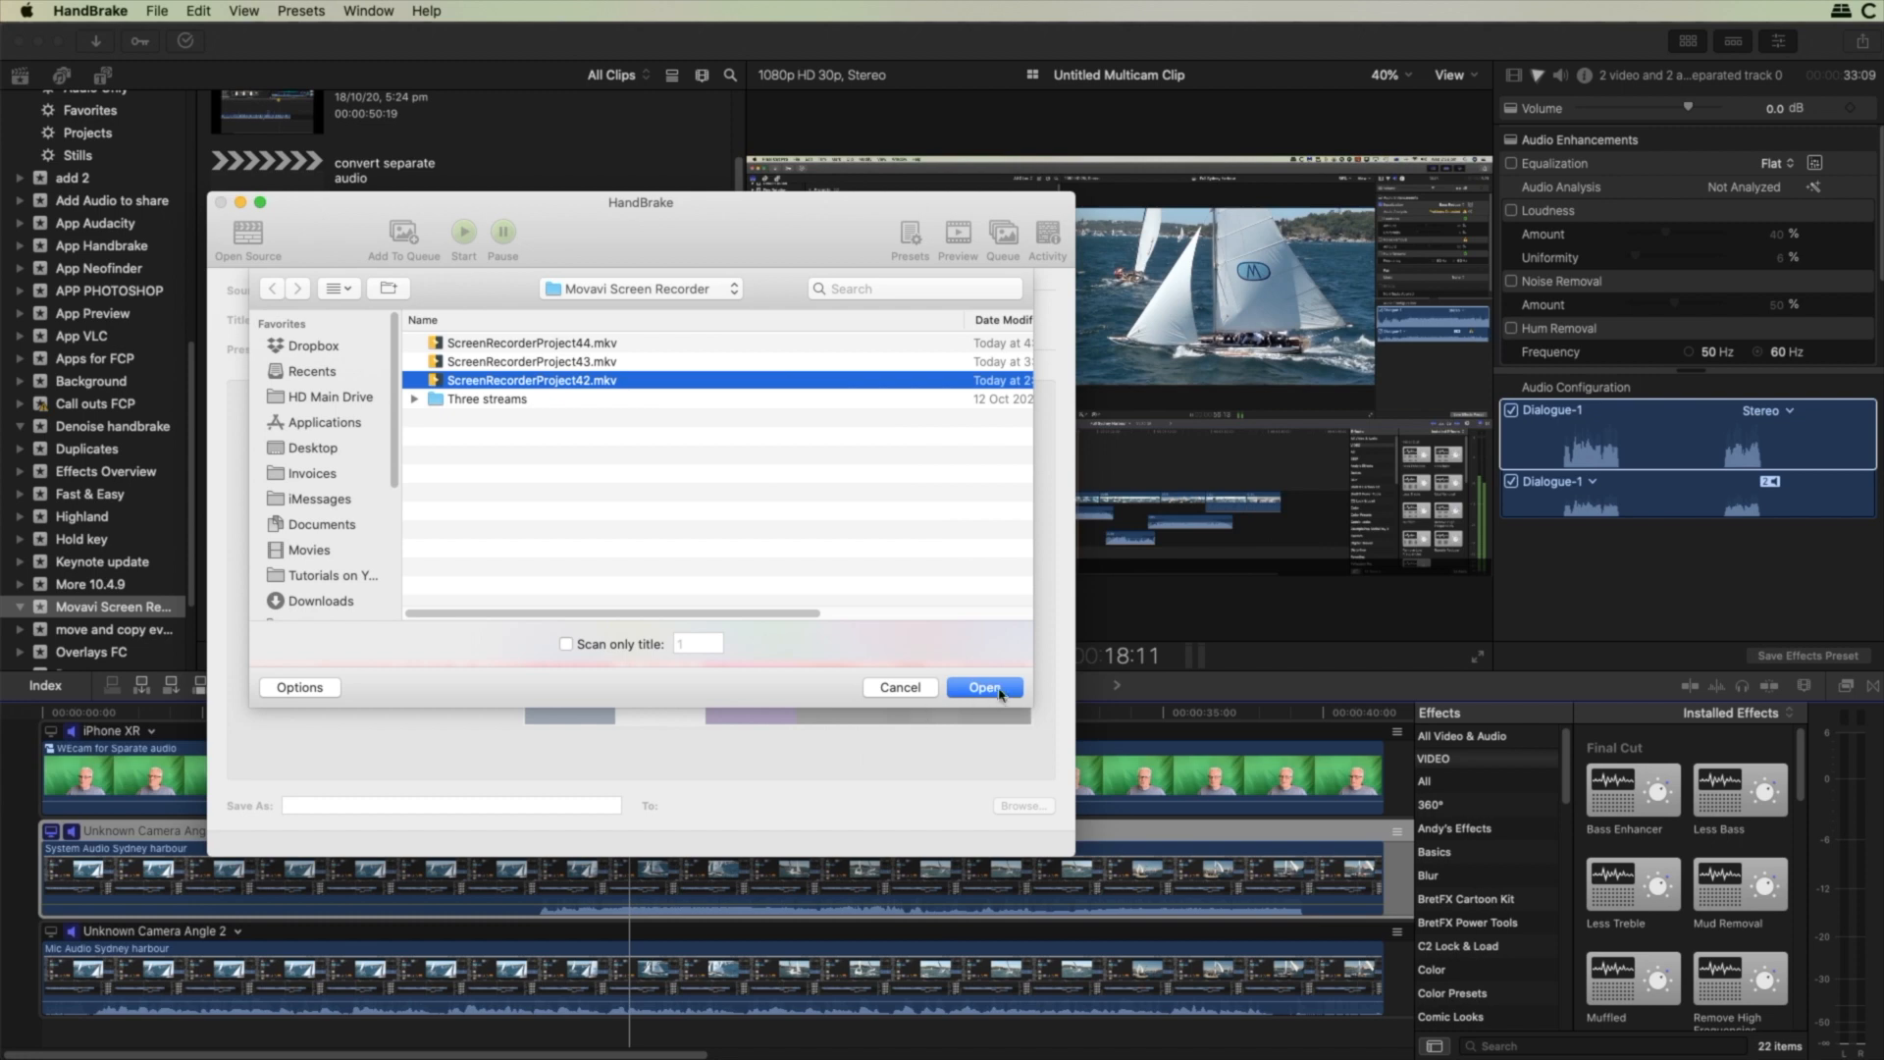
{"action": "left_click", "coordinate": [989, 689]}
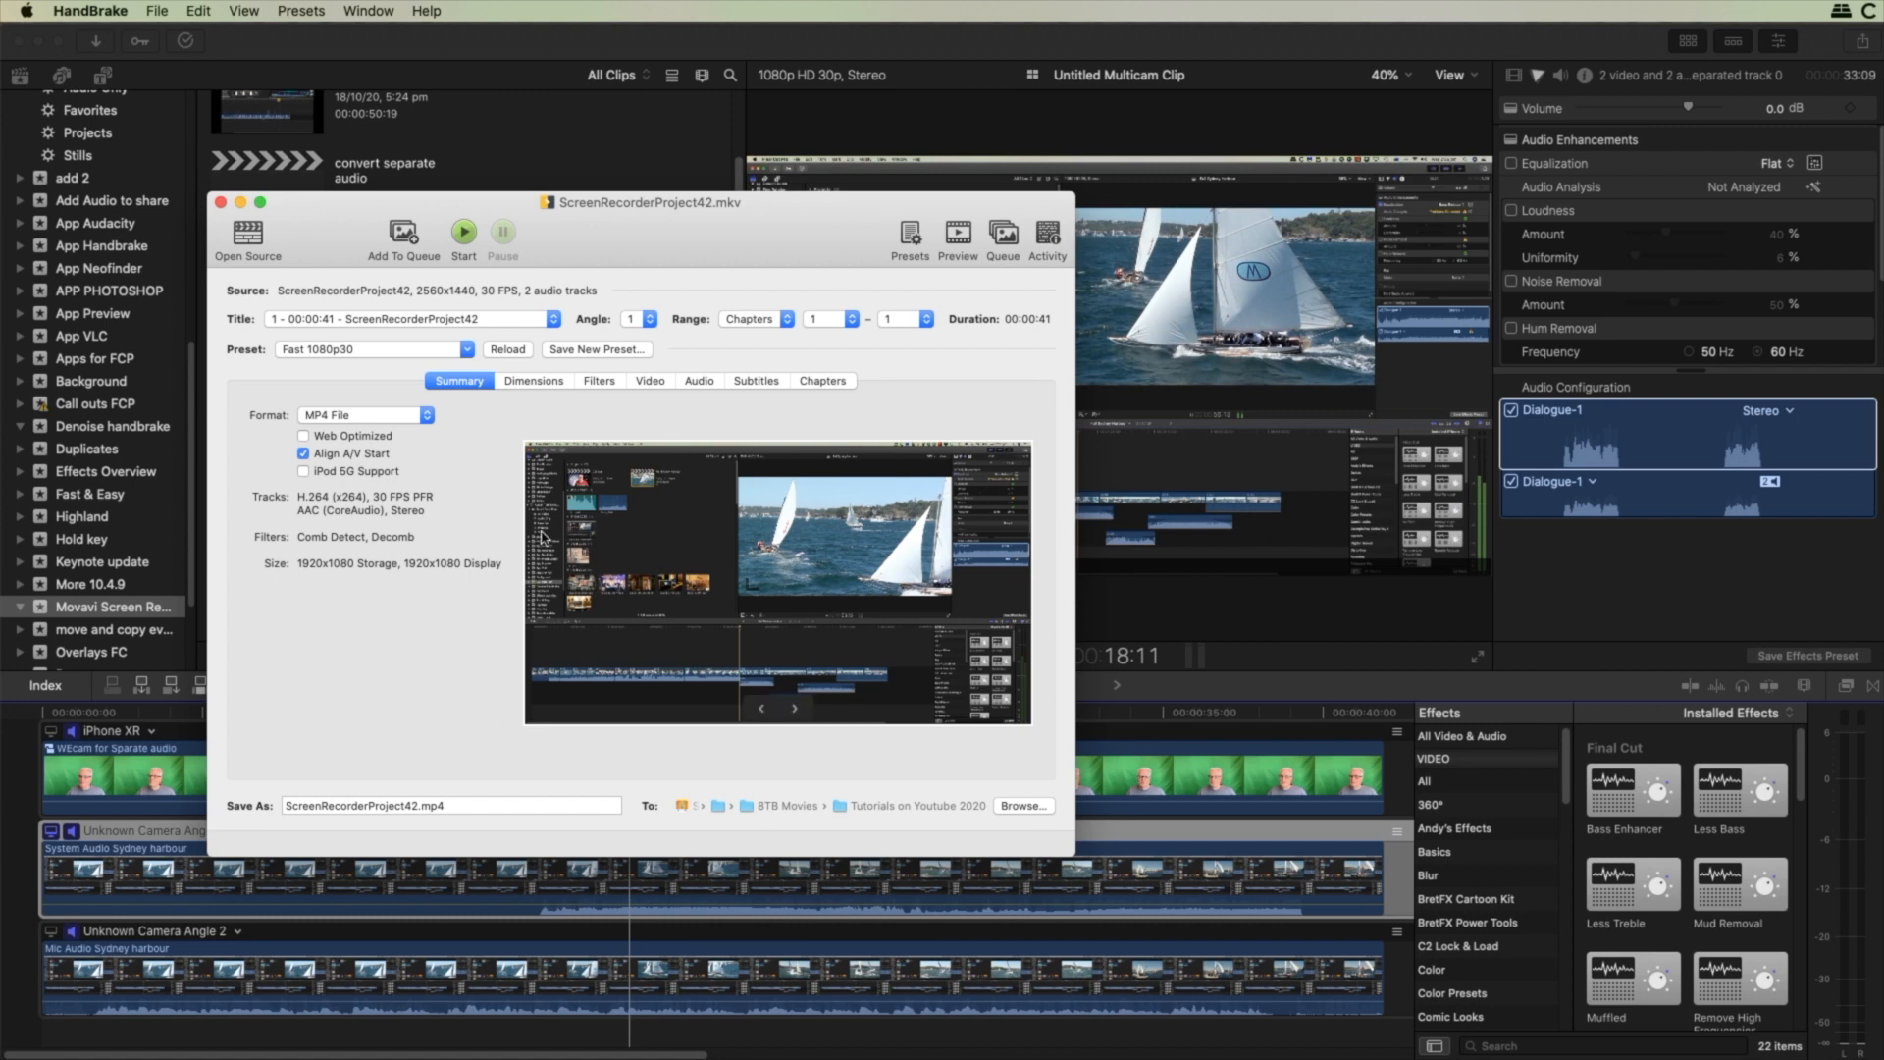
Check the framerate choices in the video settings and the source choices for the first audio track
{"action": "left_click", "coordinate": [637, 380]}
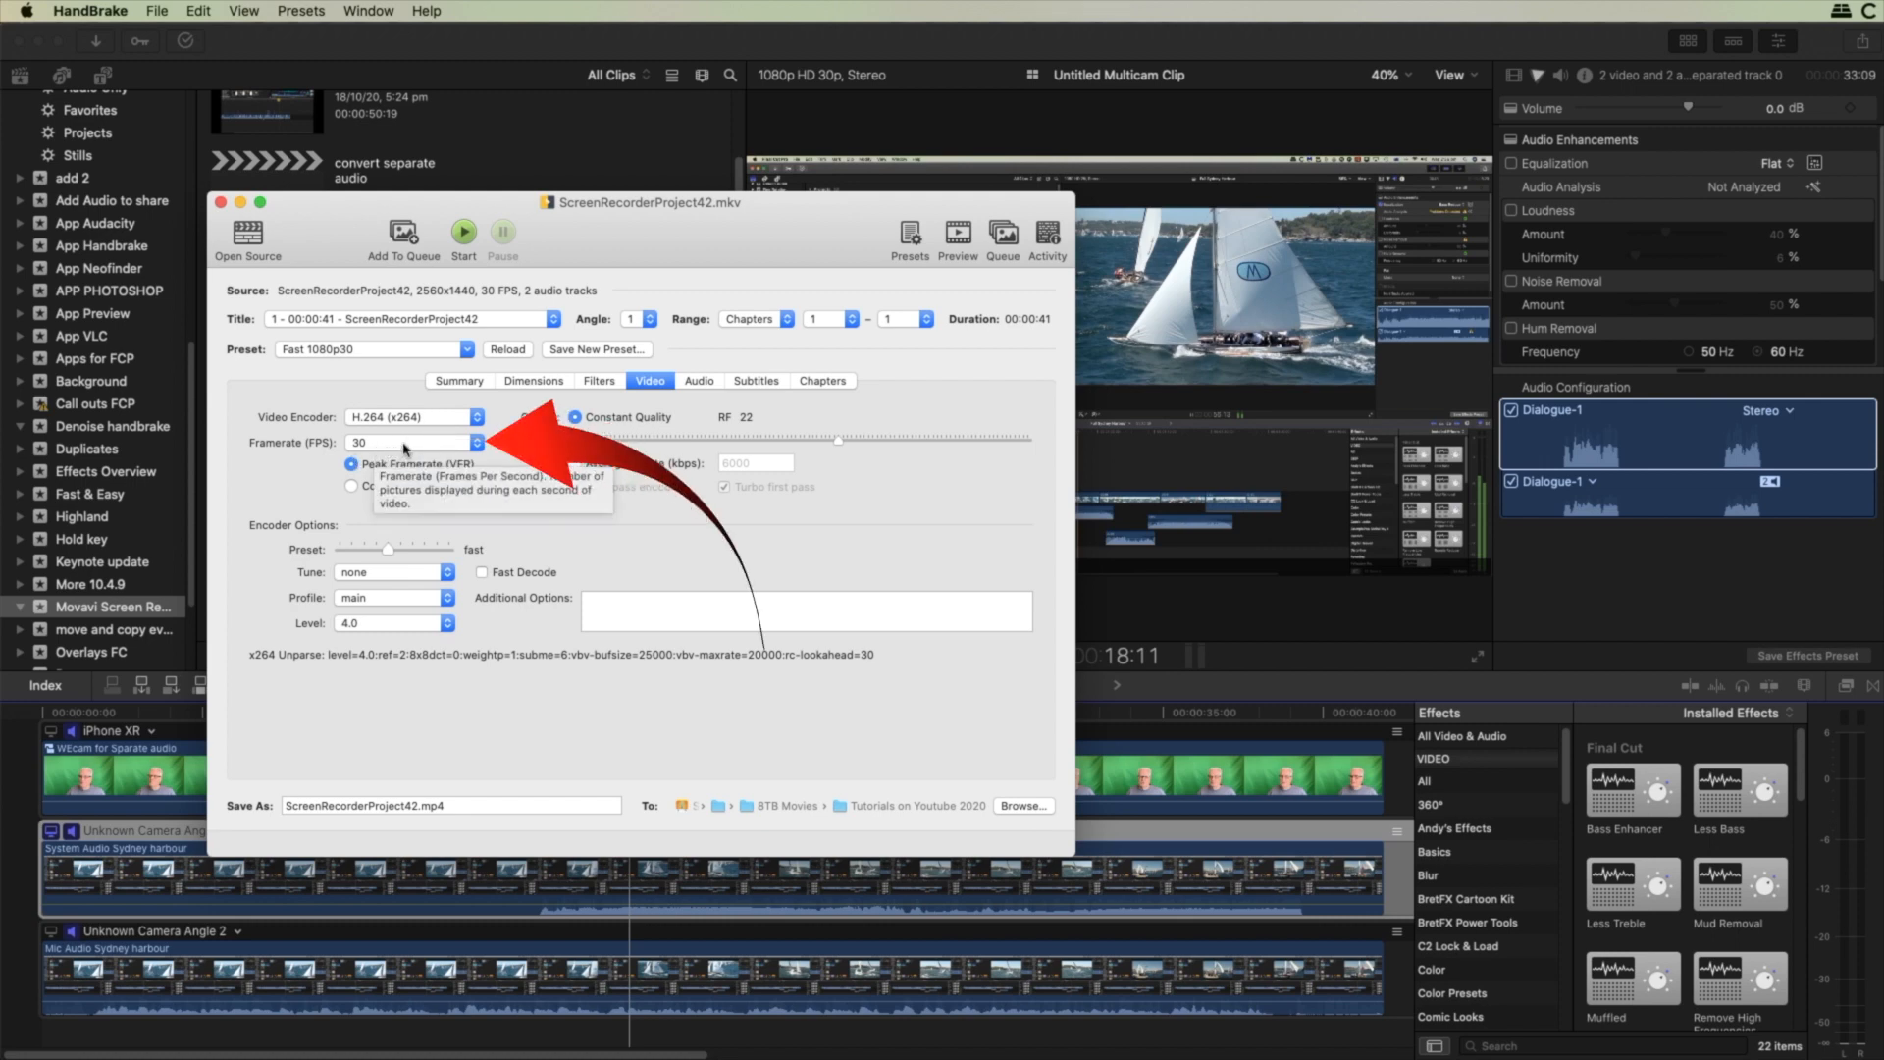
{"action": "left_click", "coordinate": [476, 445]}
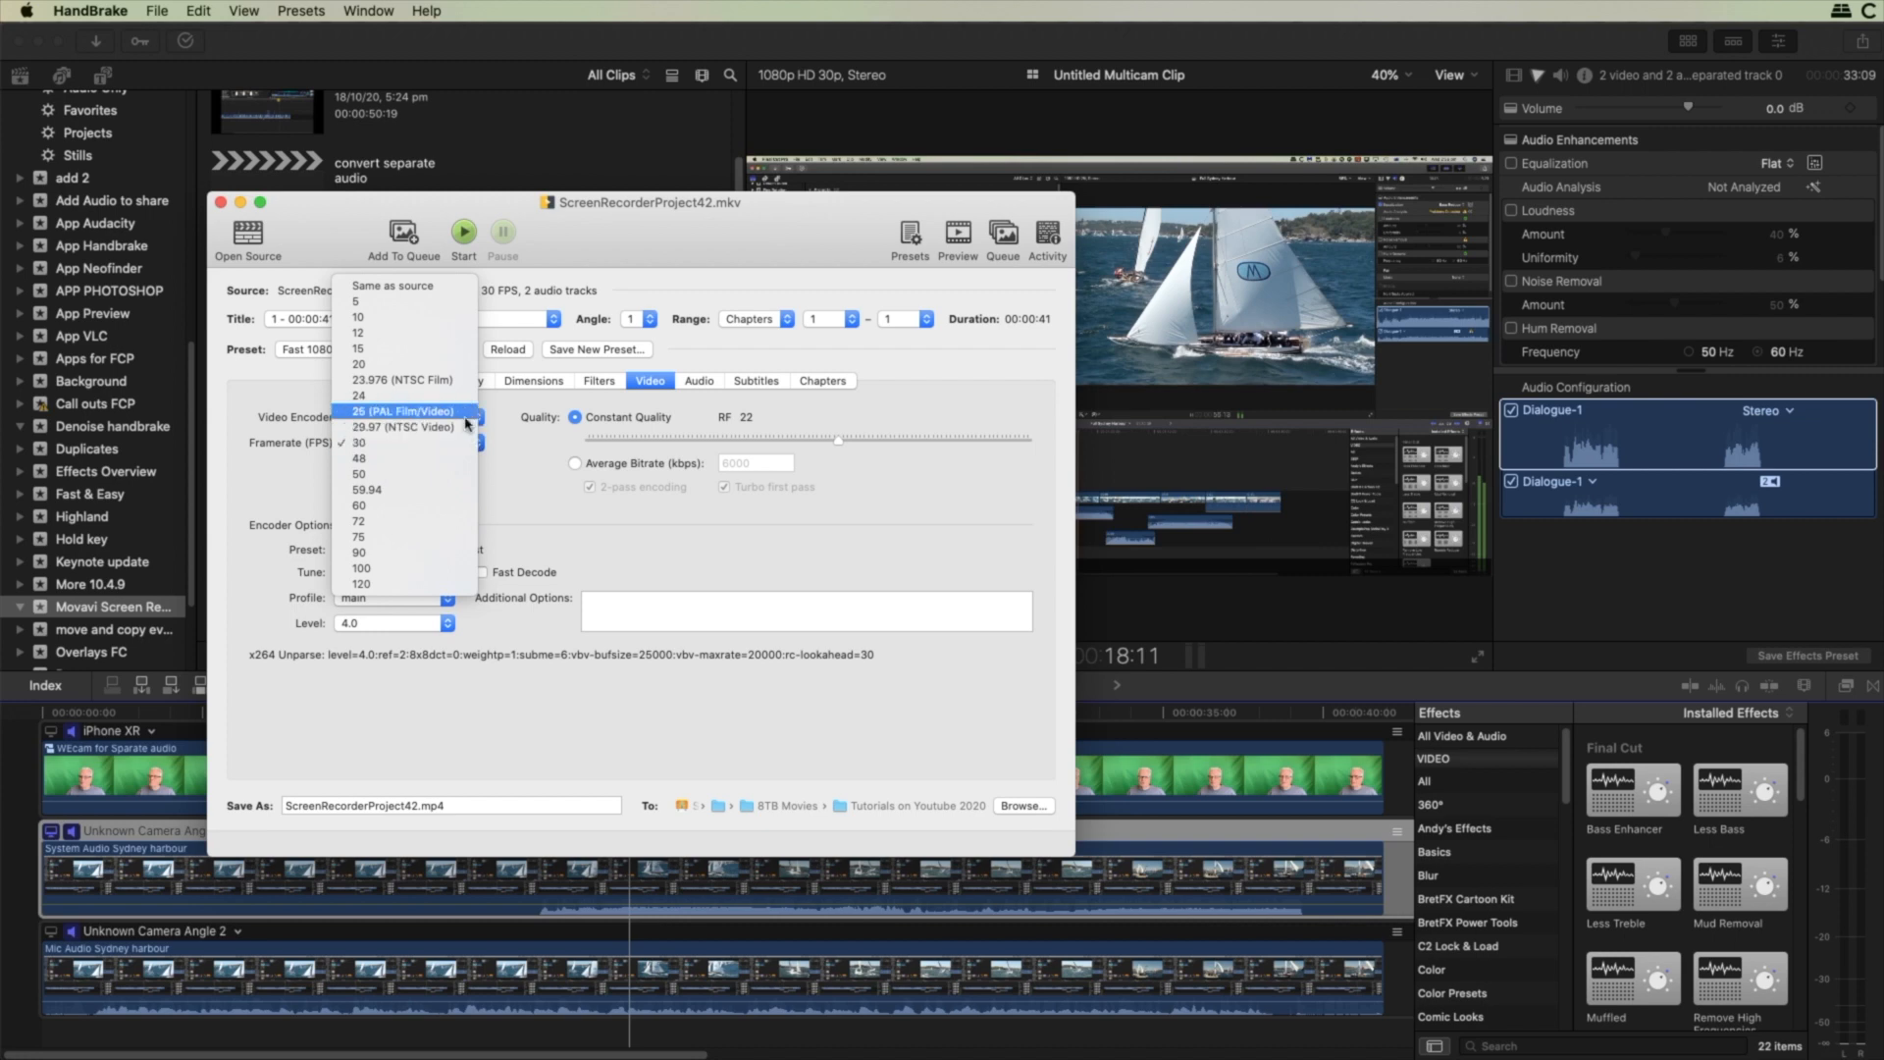
{"action": "left_click", "coordinate": [518, 462]}
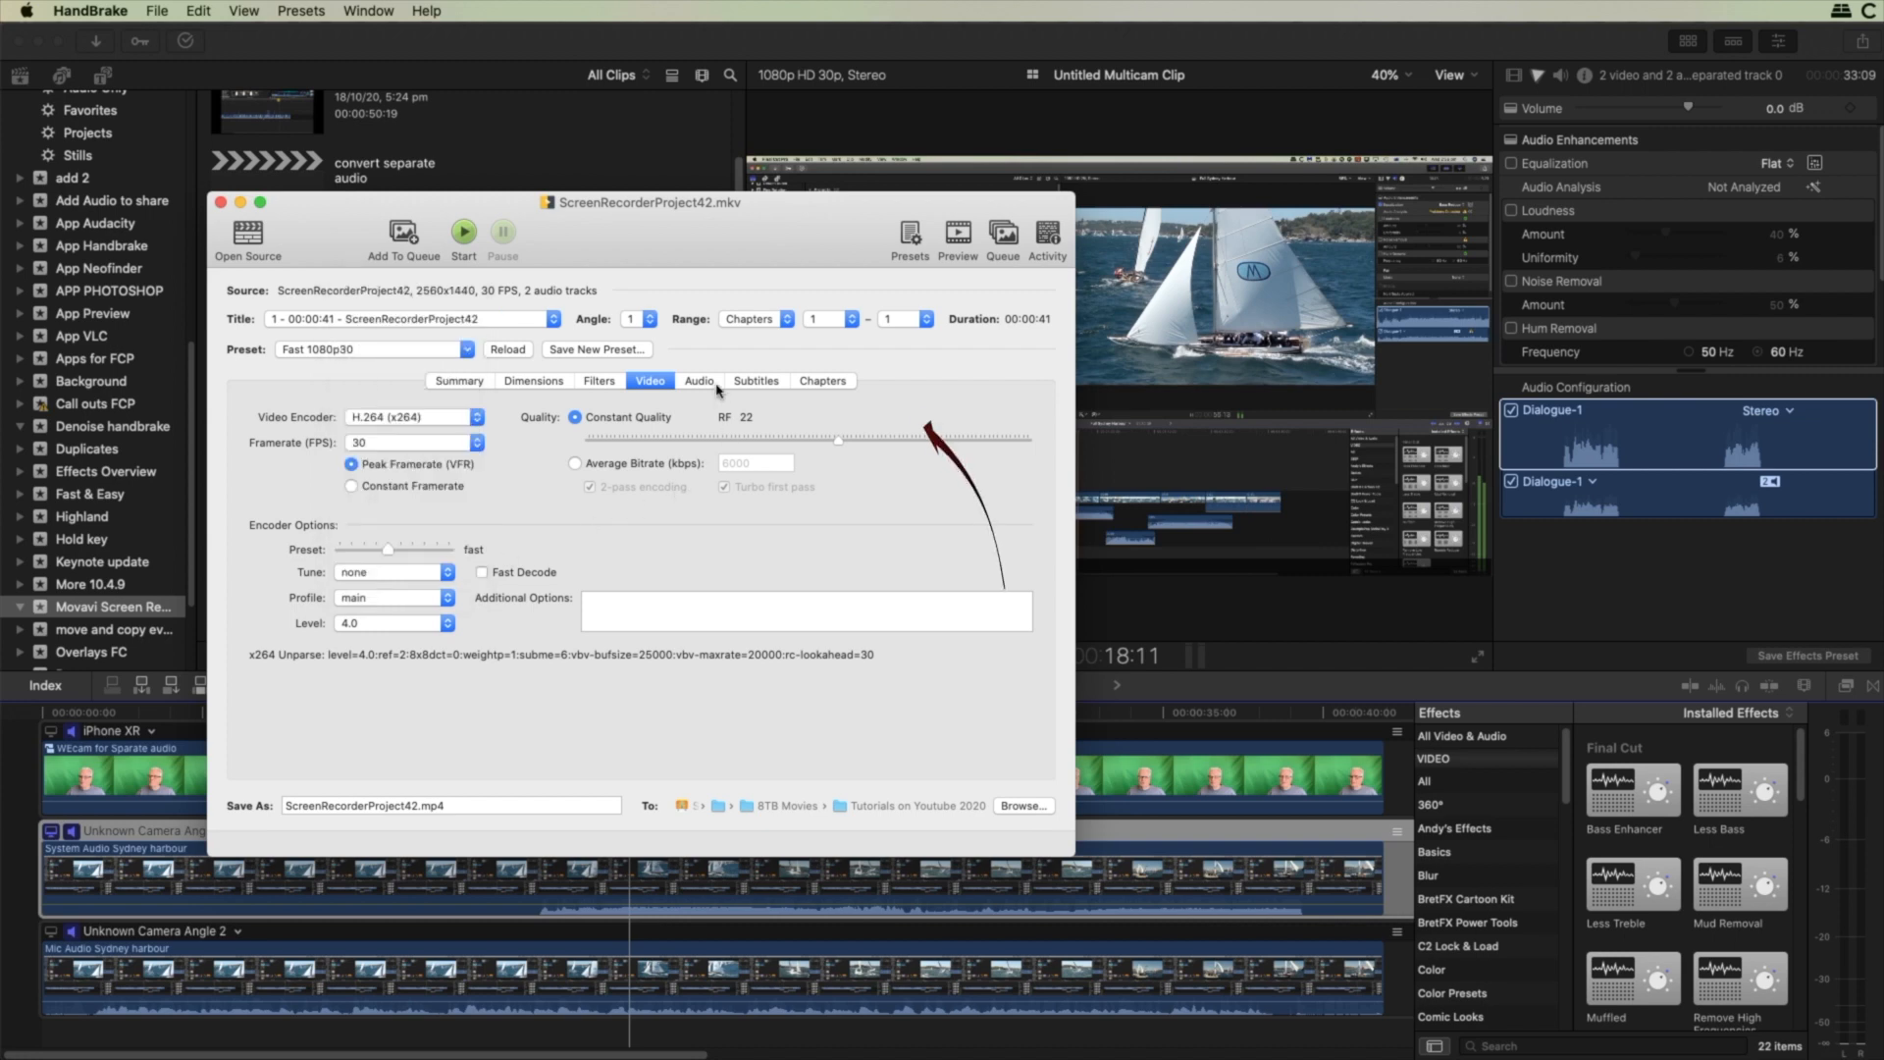
{"action": "left_click", "coordinate": [700, 381]}
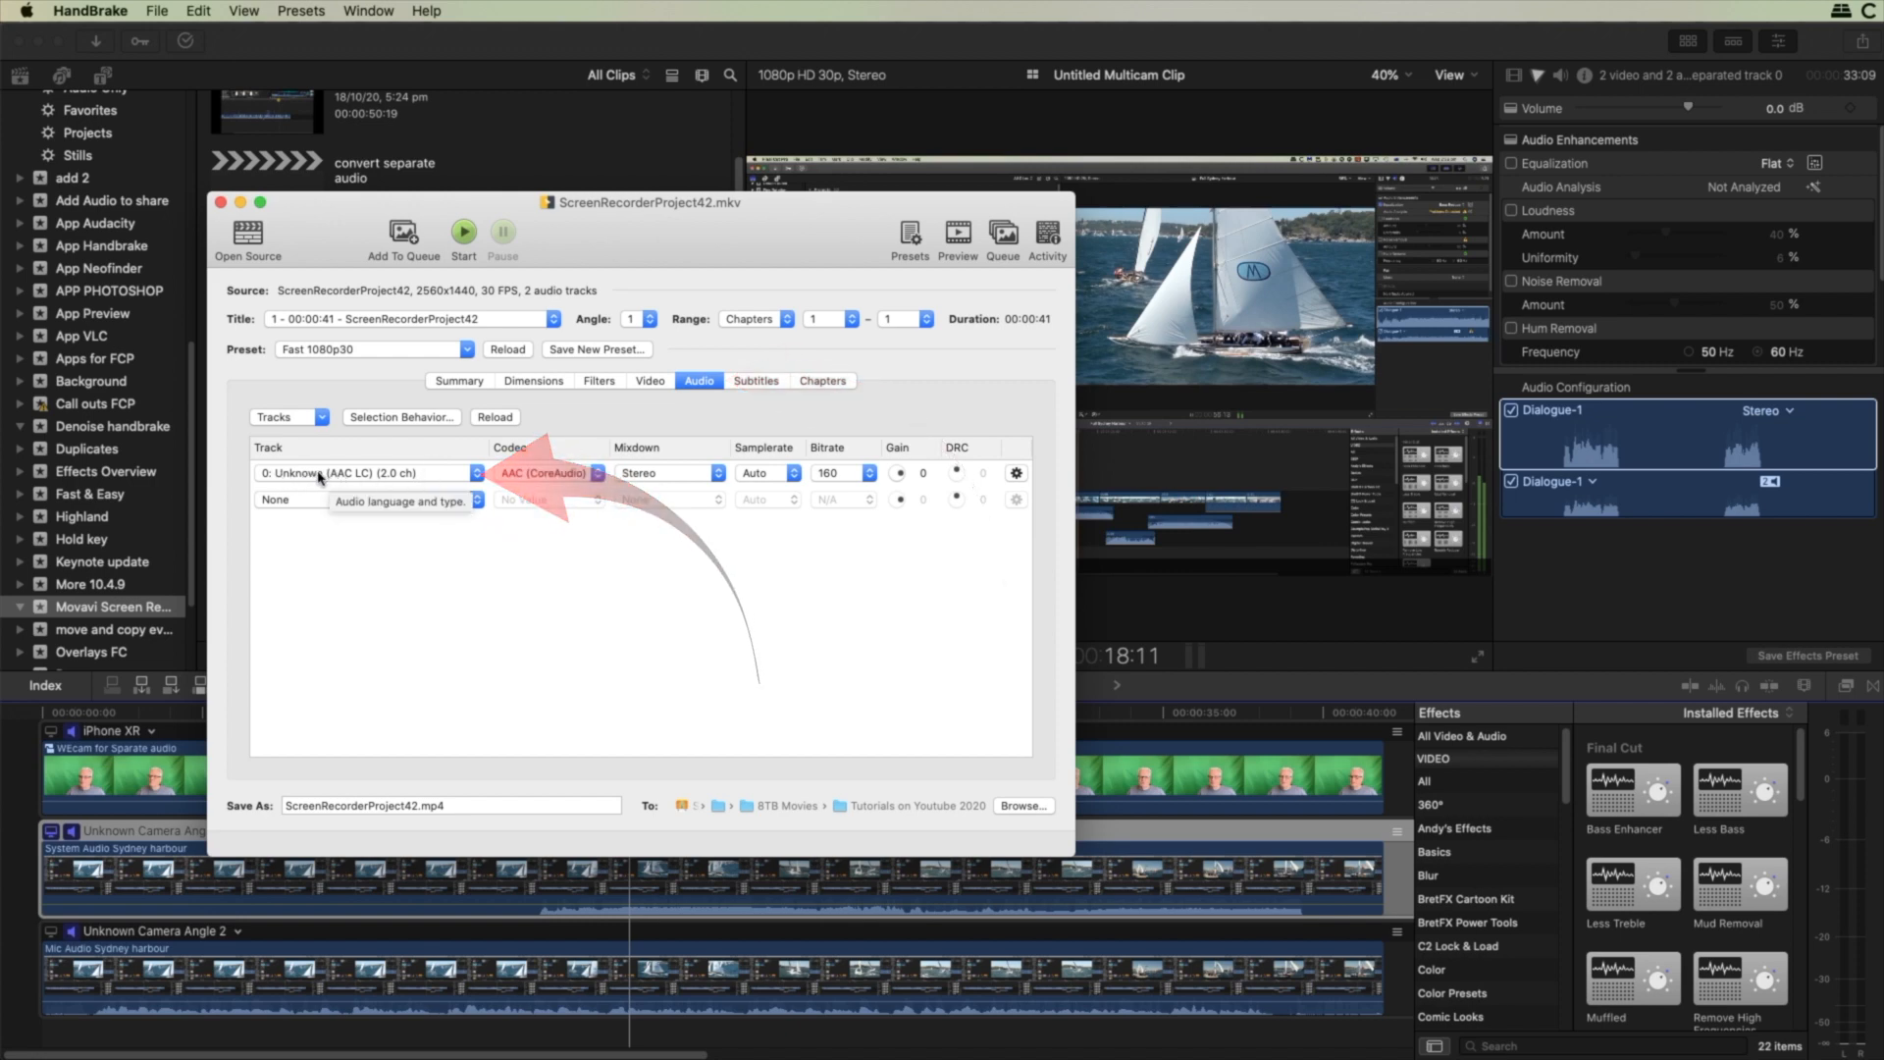
{"action": "left_click", "coordinate": [478, 474]}
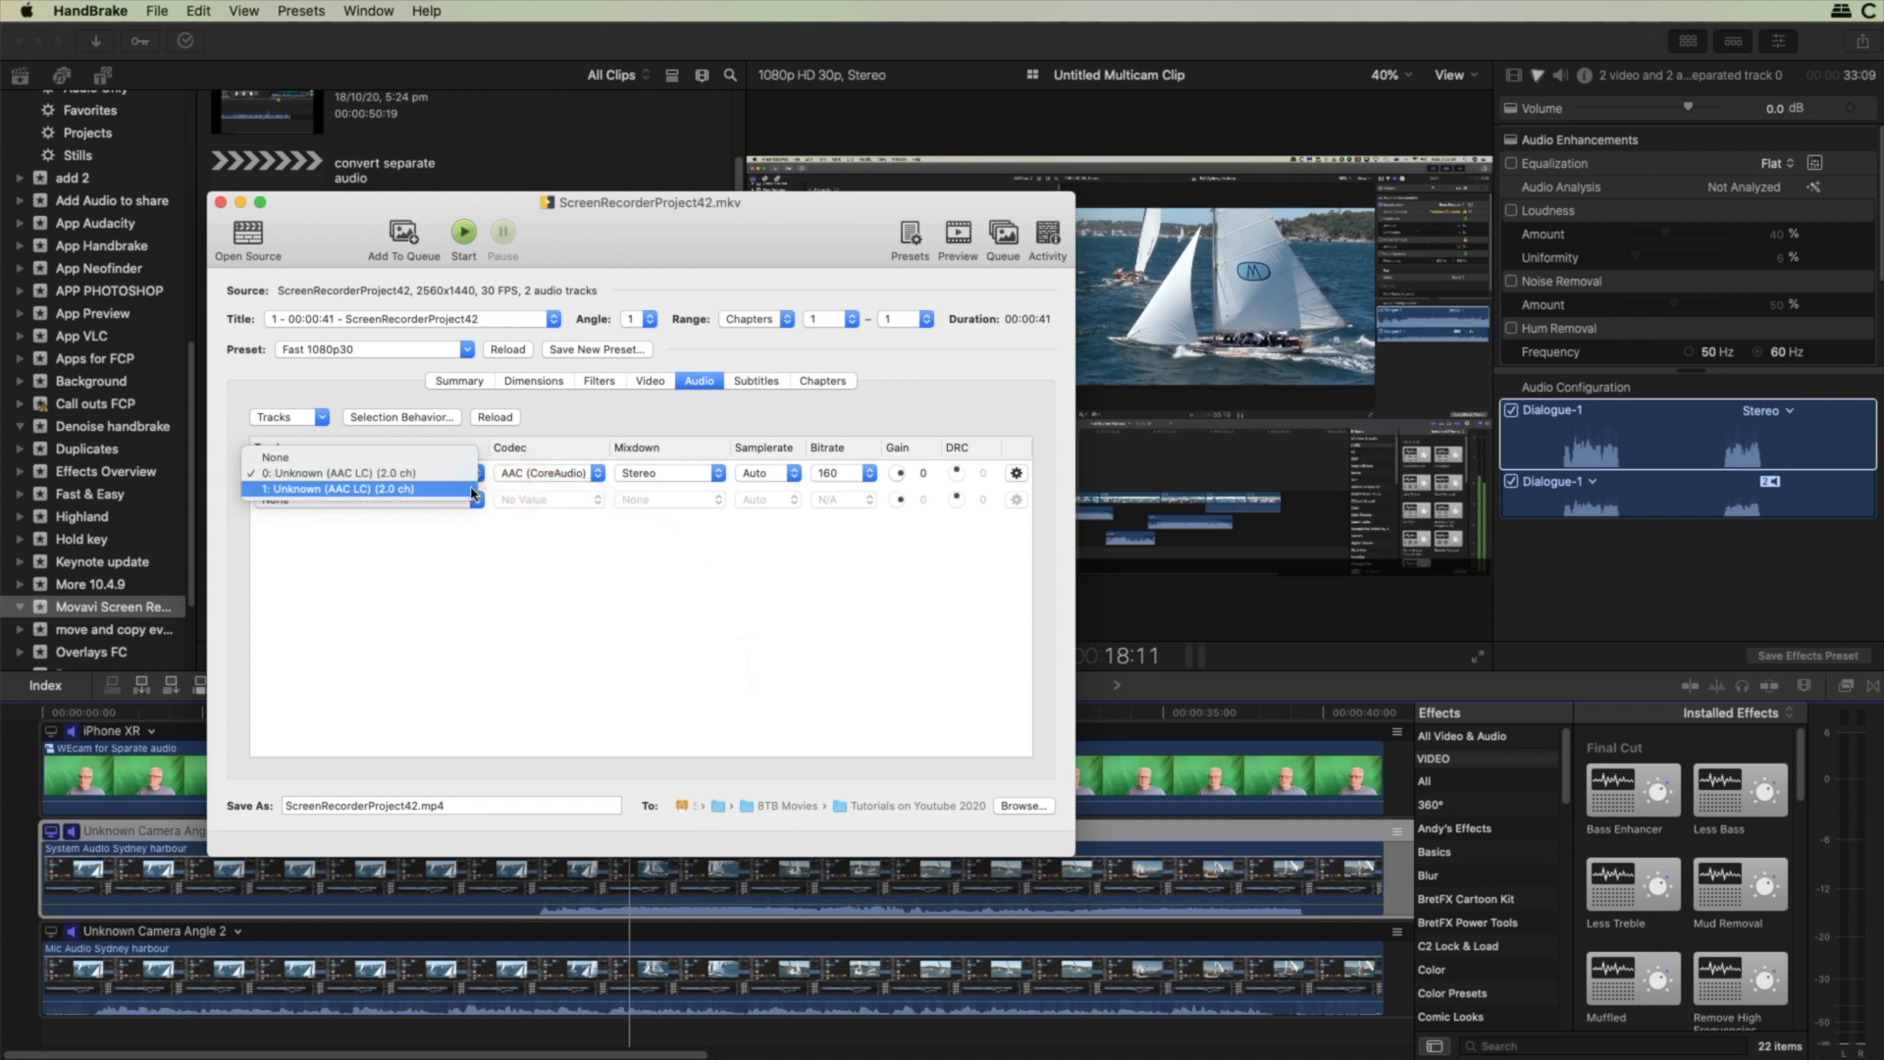
{"action": "left_click", "coordinate": [635, 592]}
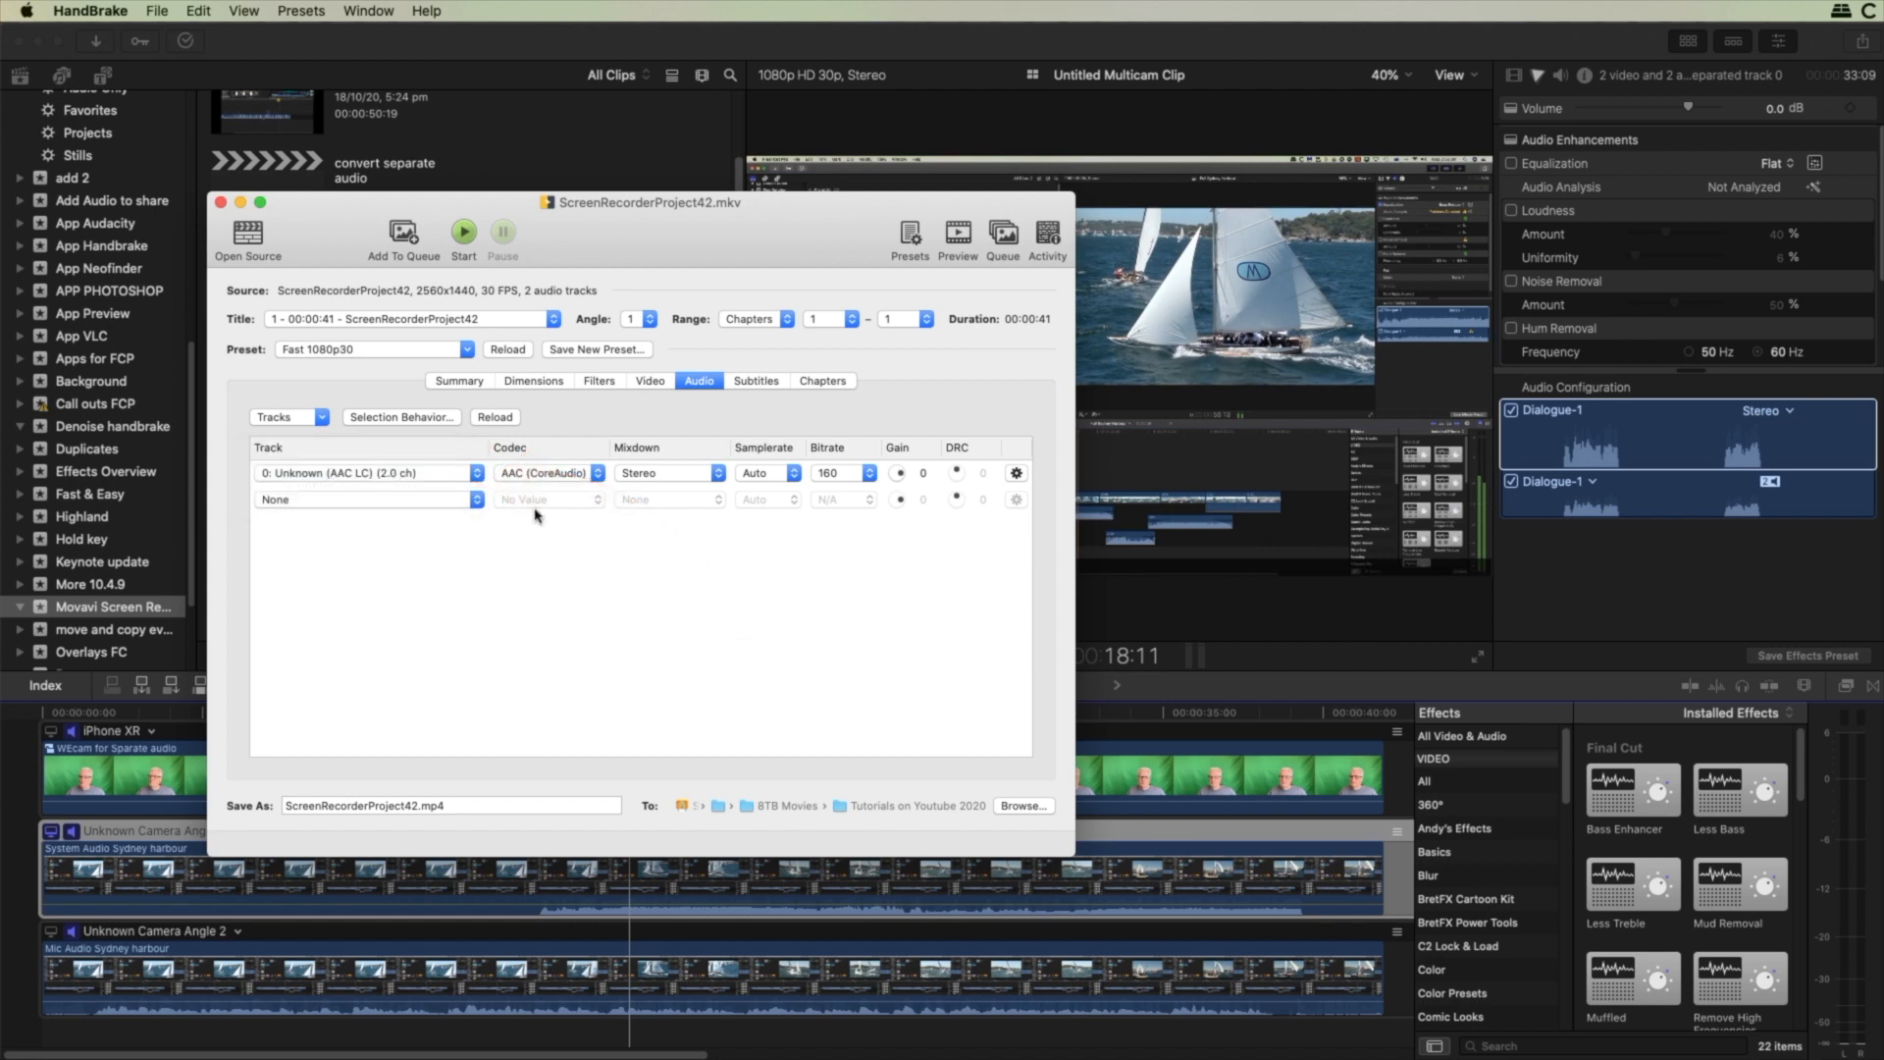
Configure the audio selection behavior's encoder with the E-AC3 Passthru codec, a samplerate of 48 and a bitrate of 256
{"action": "left_click", "coordinate": [399, 417]}
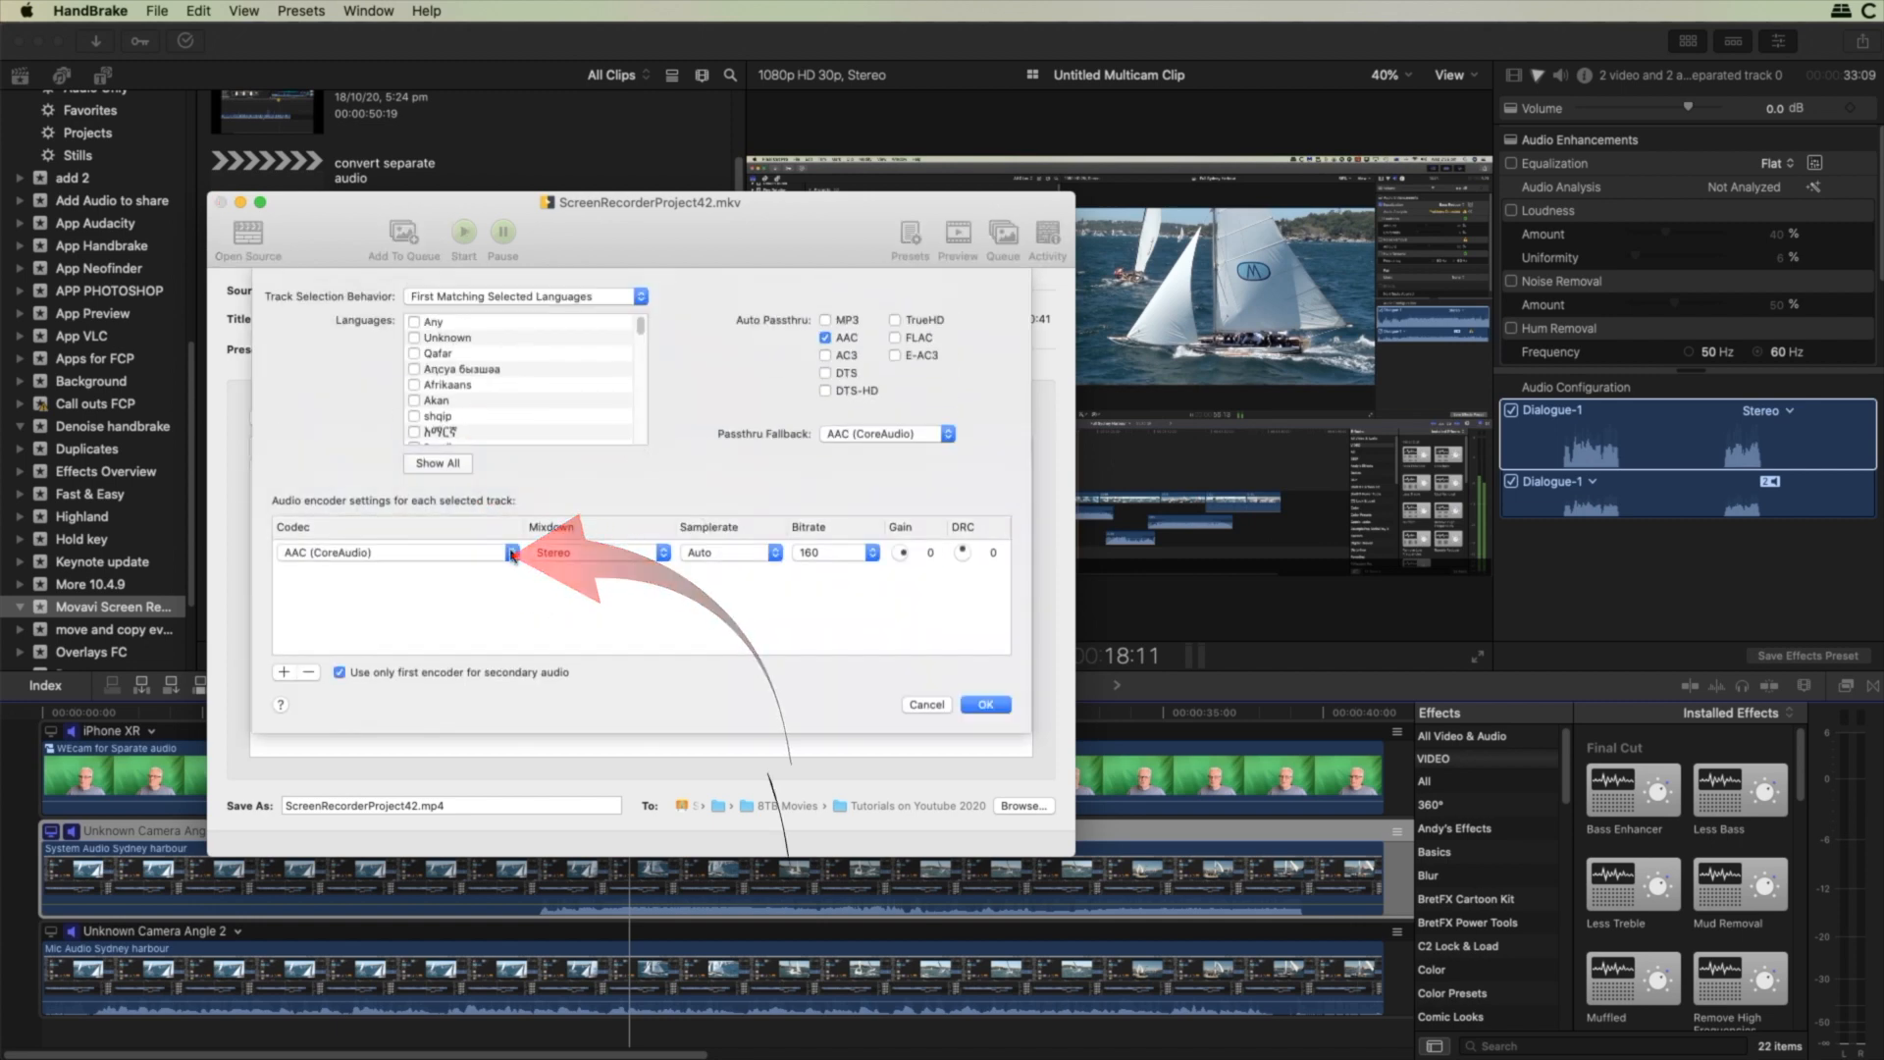
{"action": "left_click", "coordinate": [511, 552]}
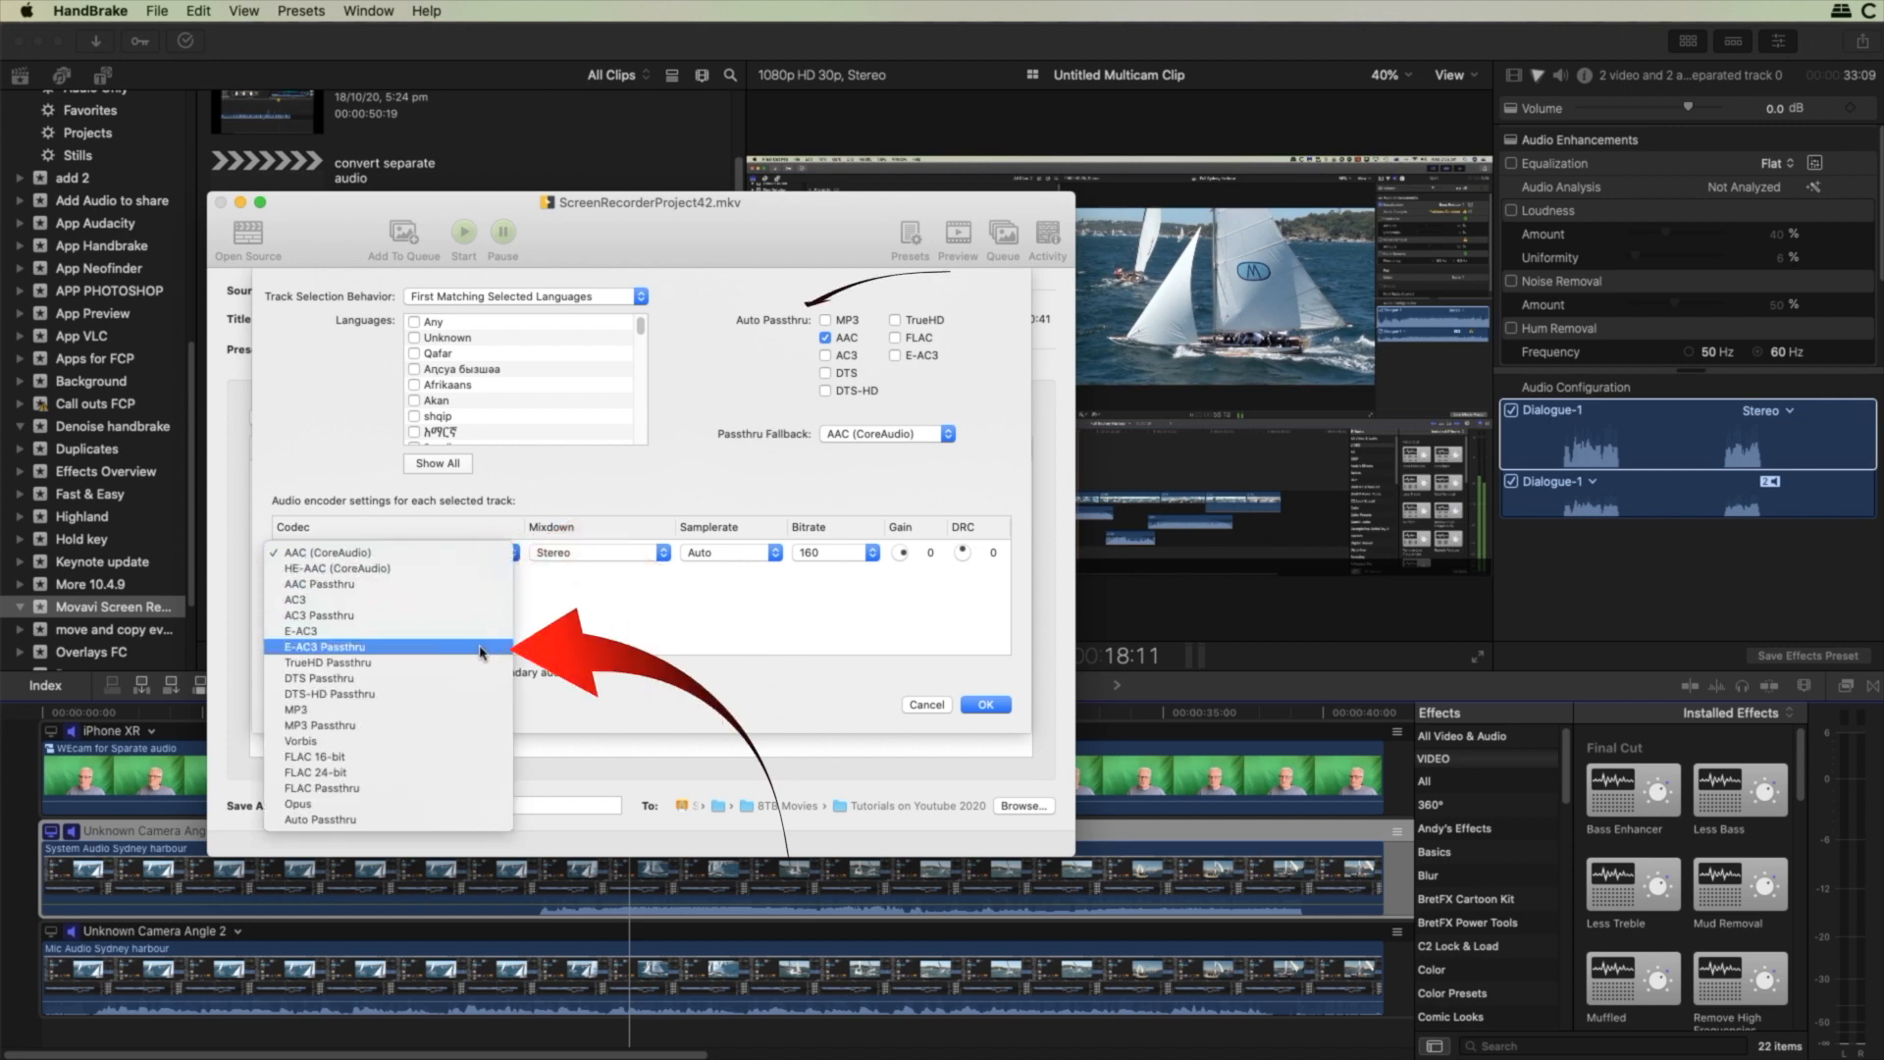
{"action": "left_click", "coordinate": [482, 647]}
{"action": "left_click", "coordinate": [746, 555]}
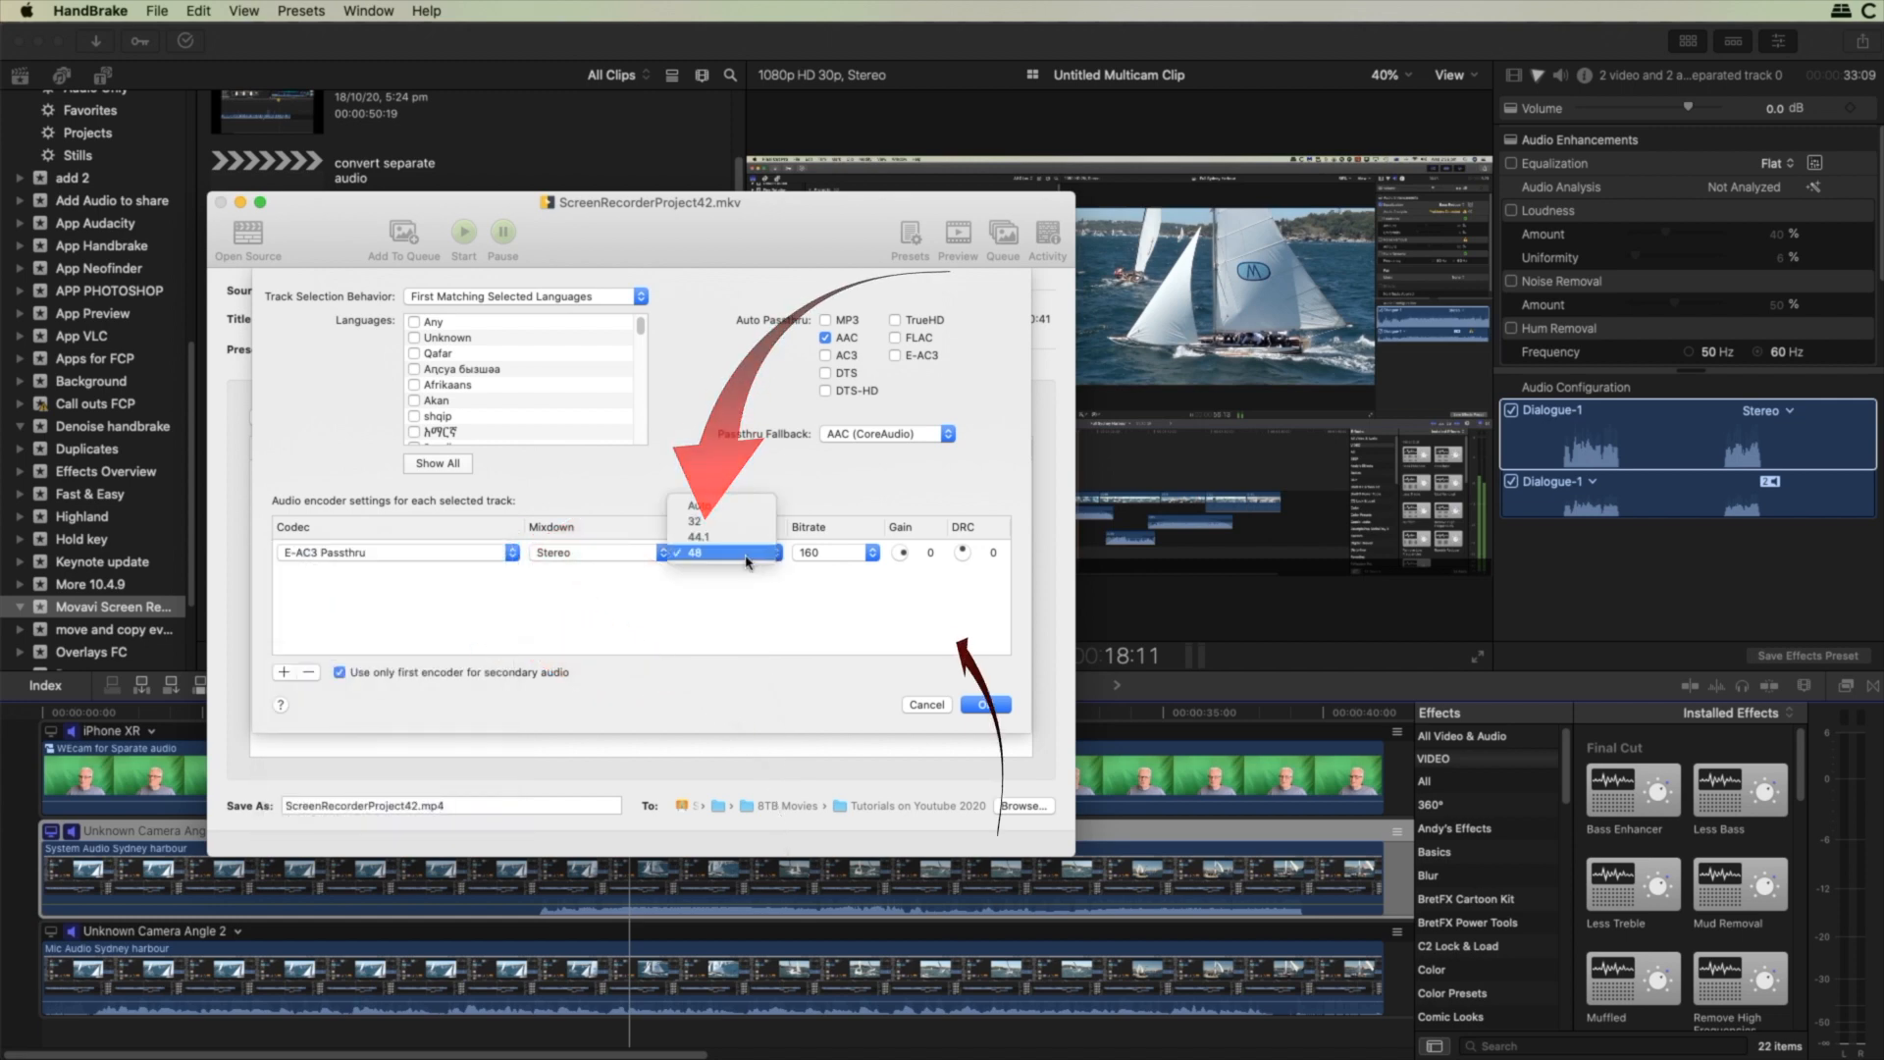
{"action": "left_click", "coordinate": [747, 555]}
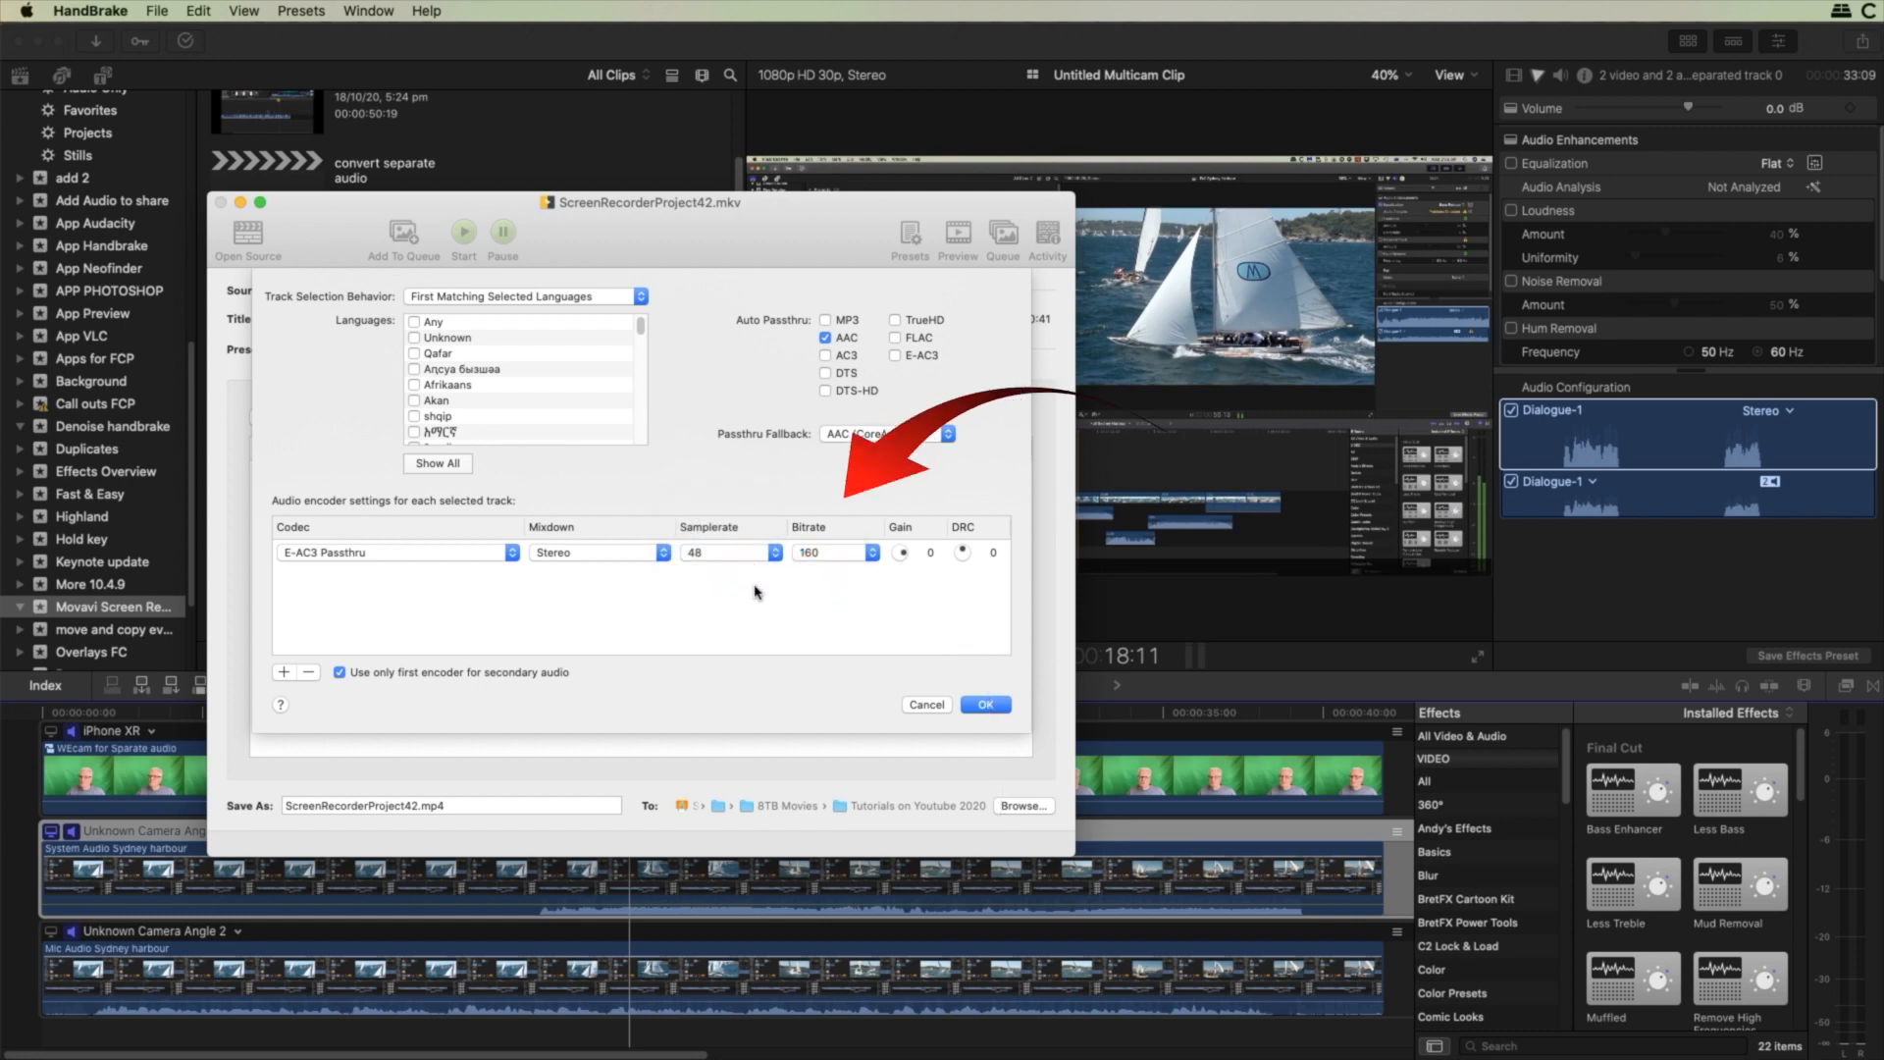
{"action": "left_click", "coordinate": [869, 556]}
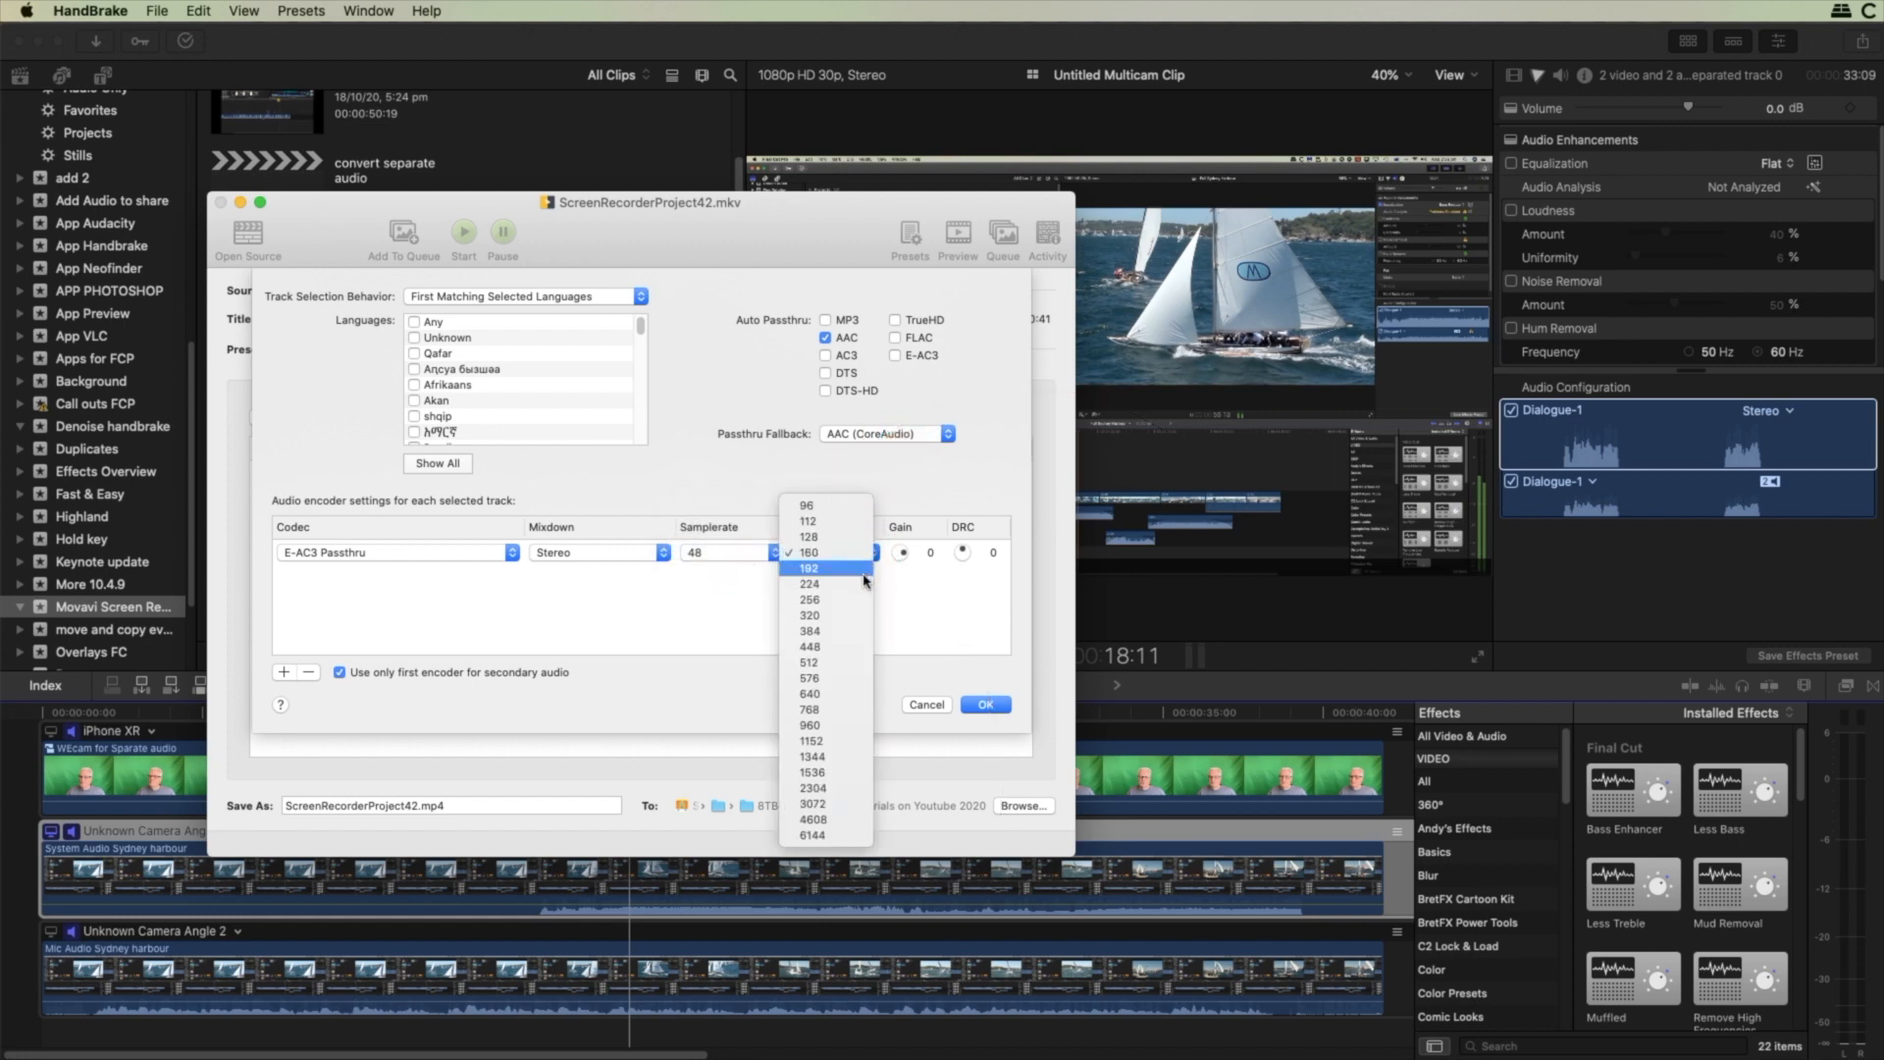
{"action": "left_click", "coordinate": [856, 603]}
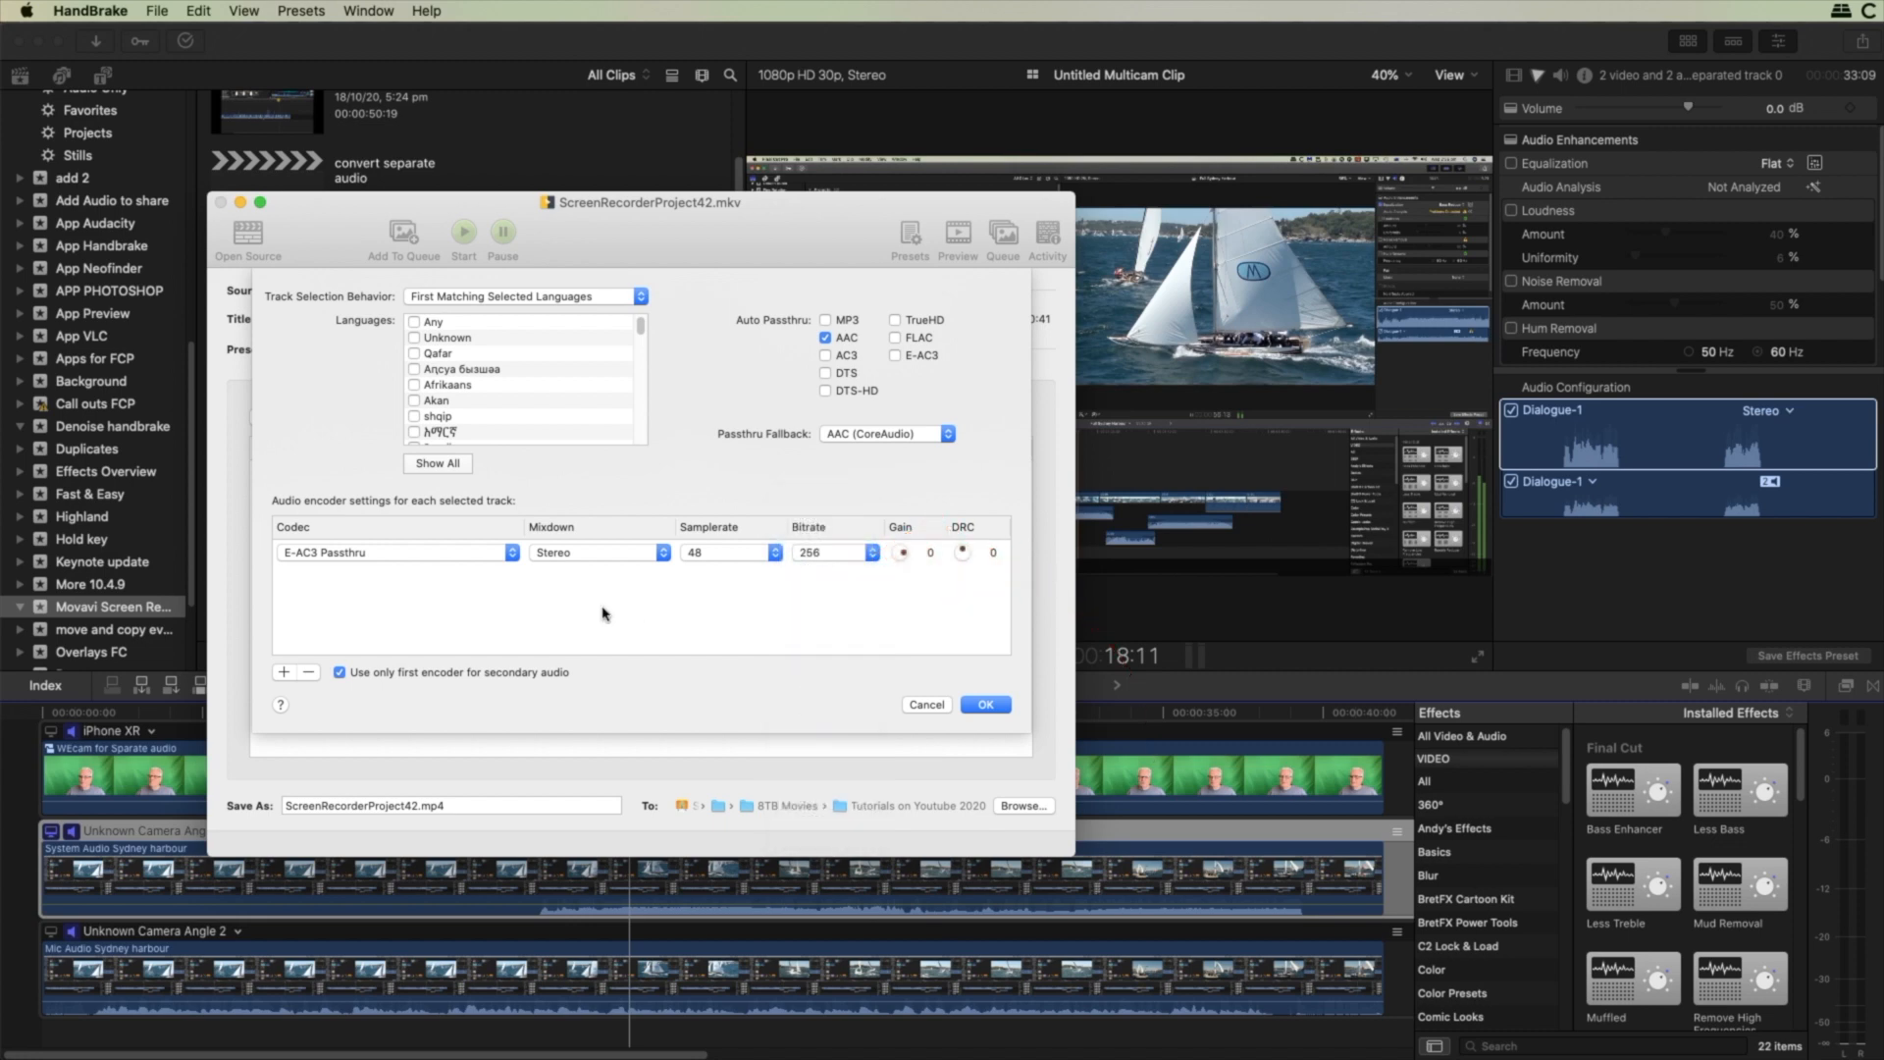
{"action": "left_click", "coordinate": [986, 705]}
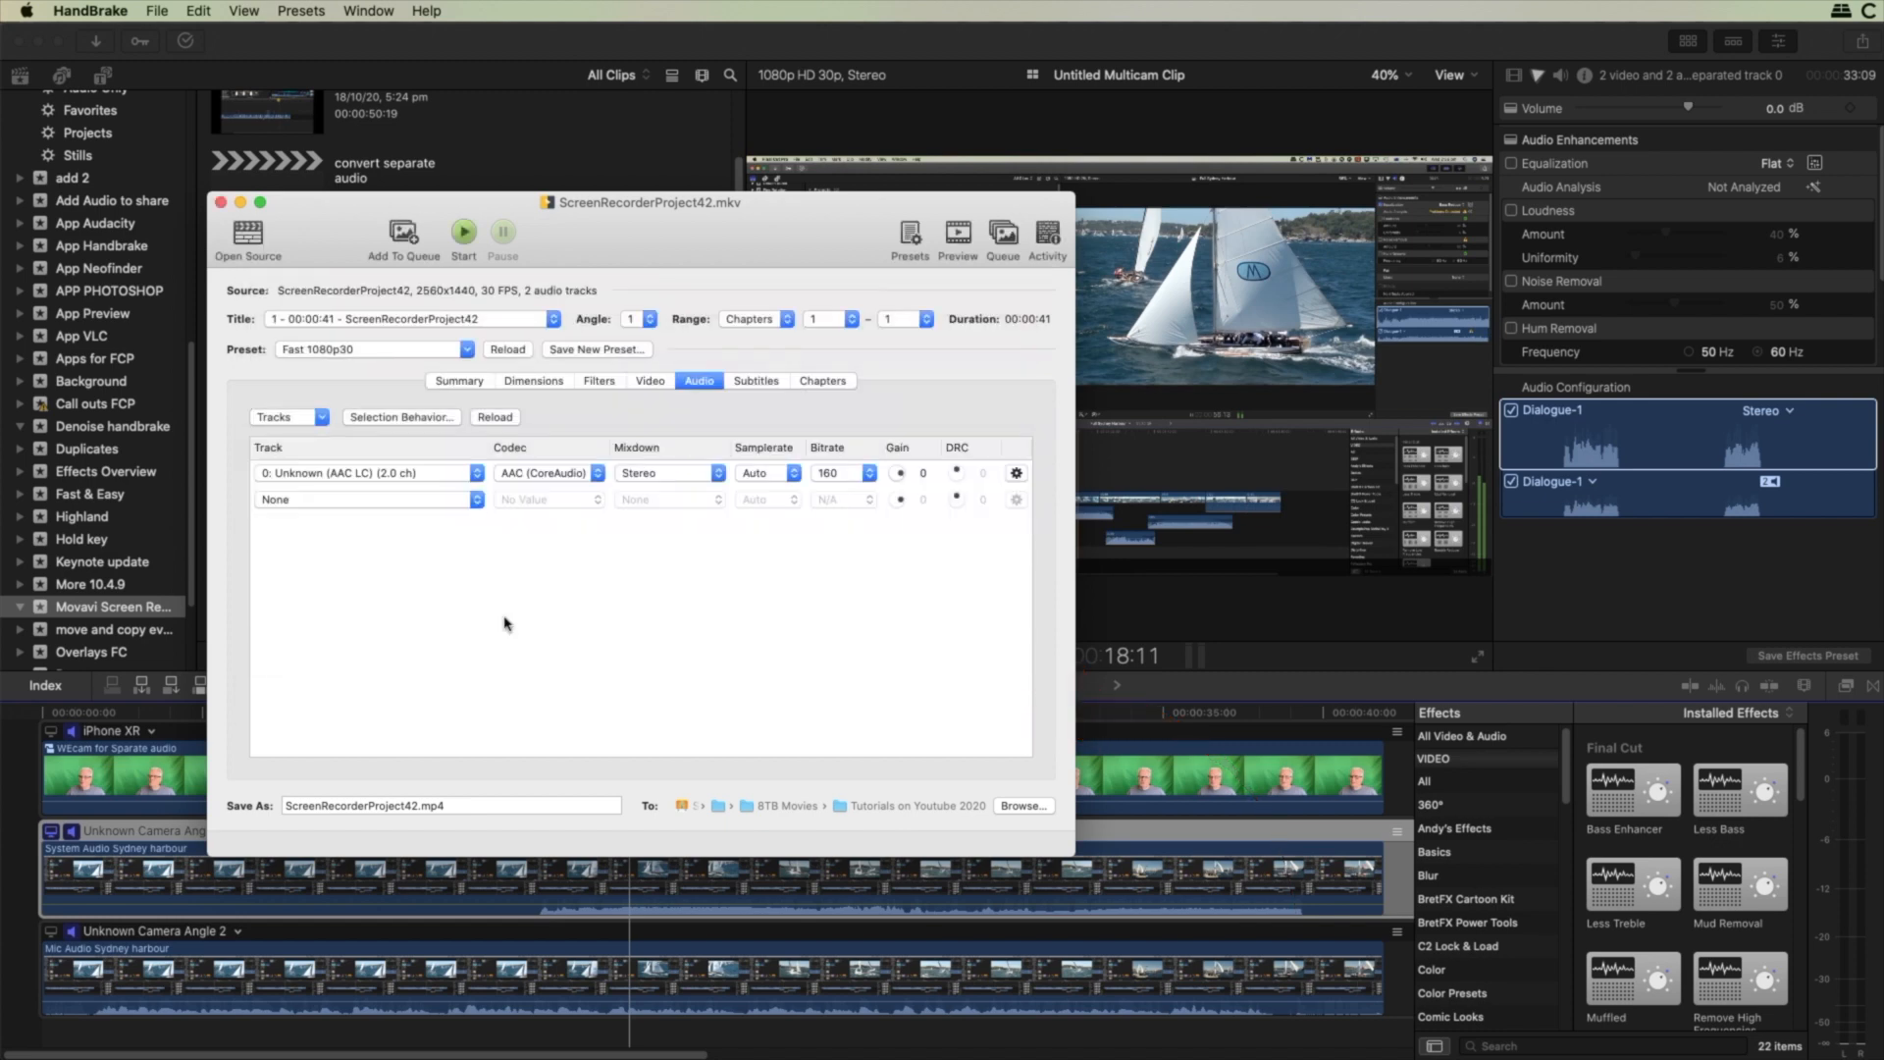
Save the current settings as a new preset named "SCreen recorder" in the My Presets category
{"action": "left_click", "coordinate": [639, 357]}
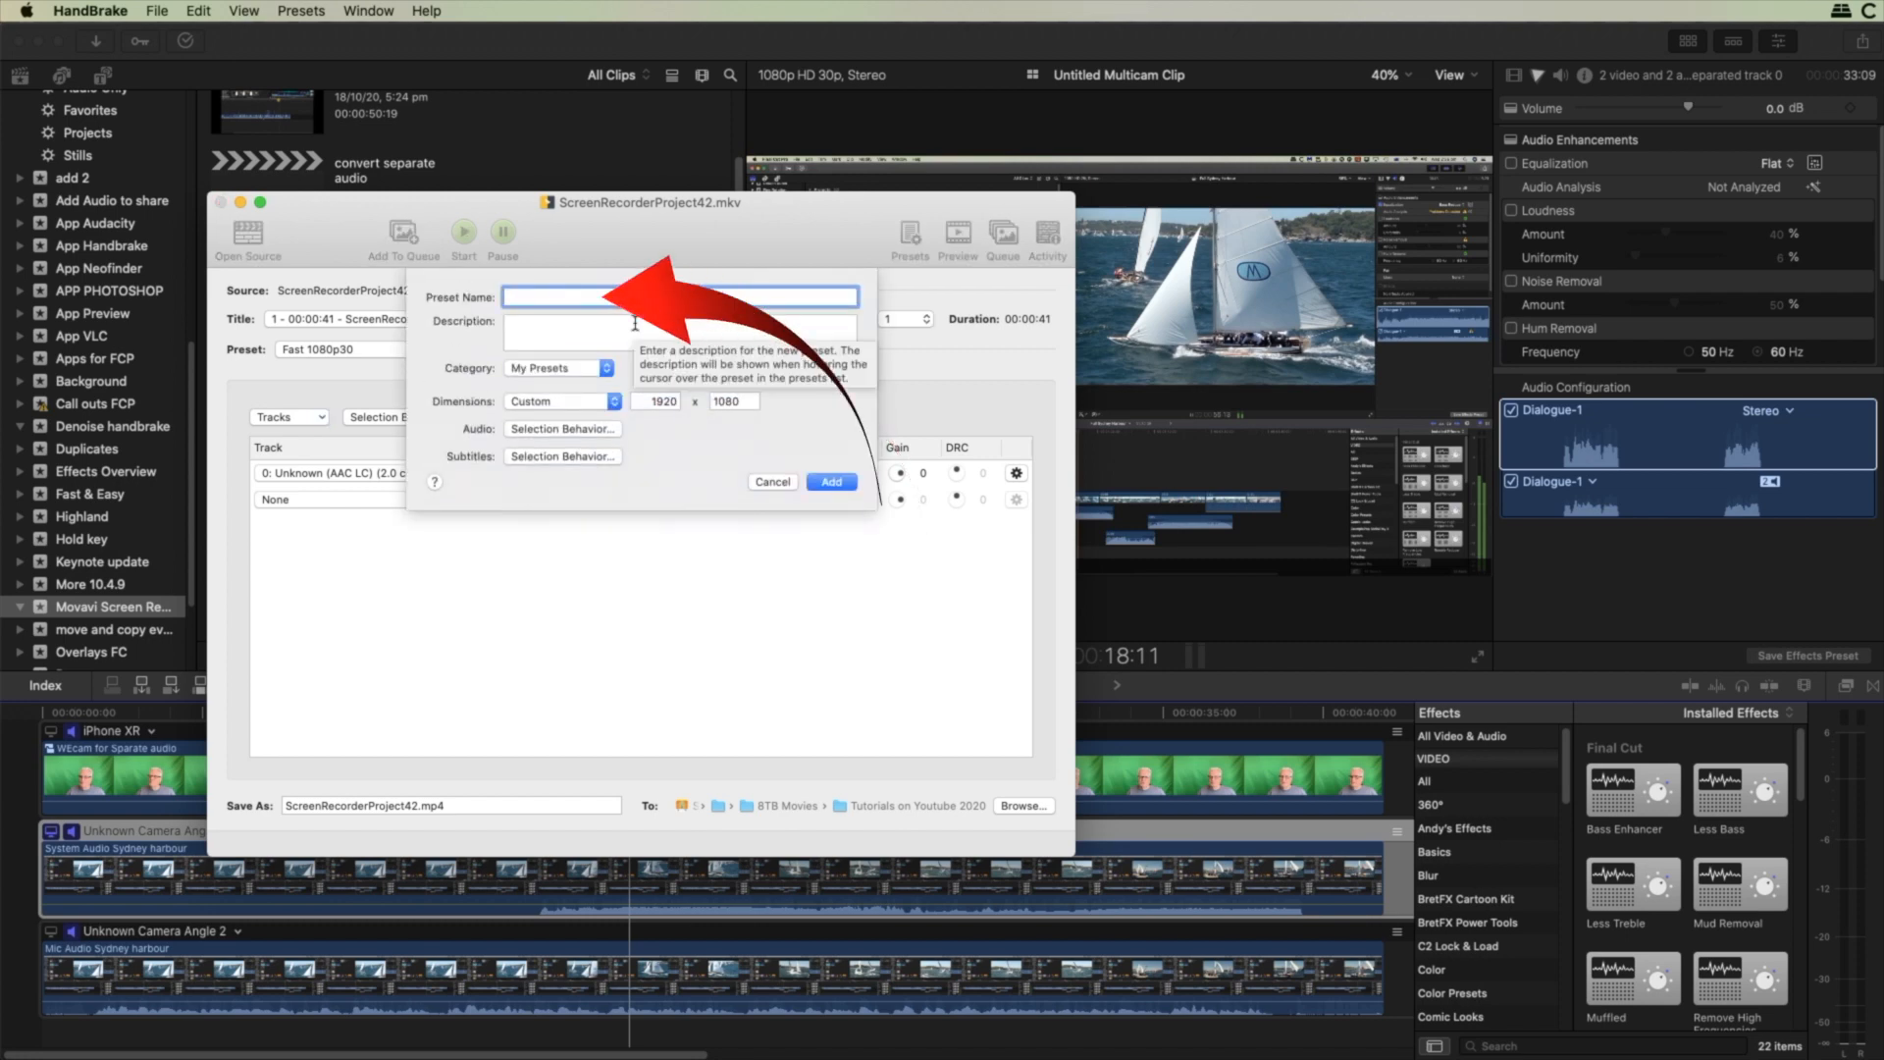
{"action": "type", "text": "S"}
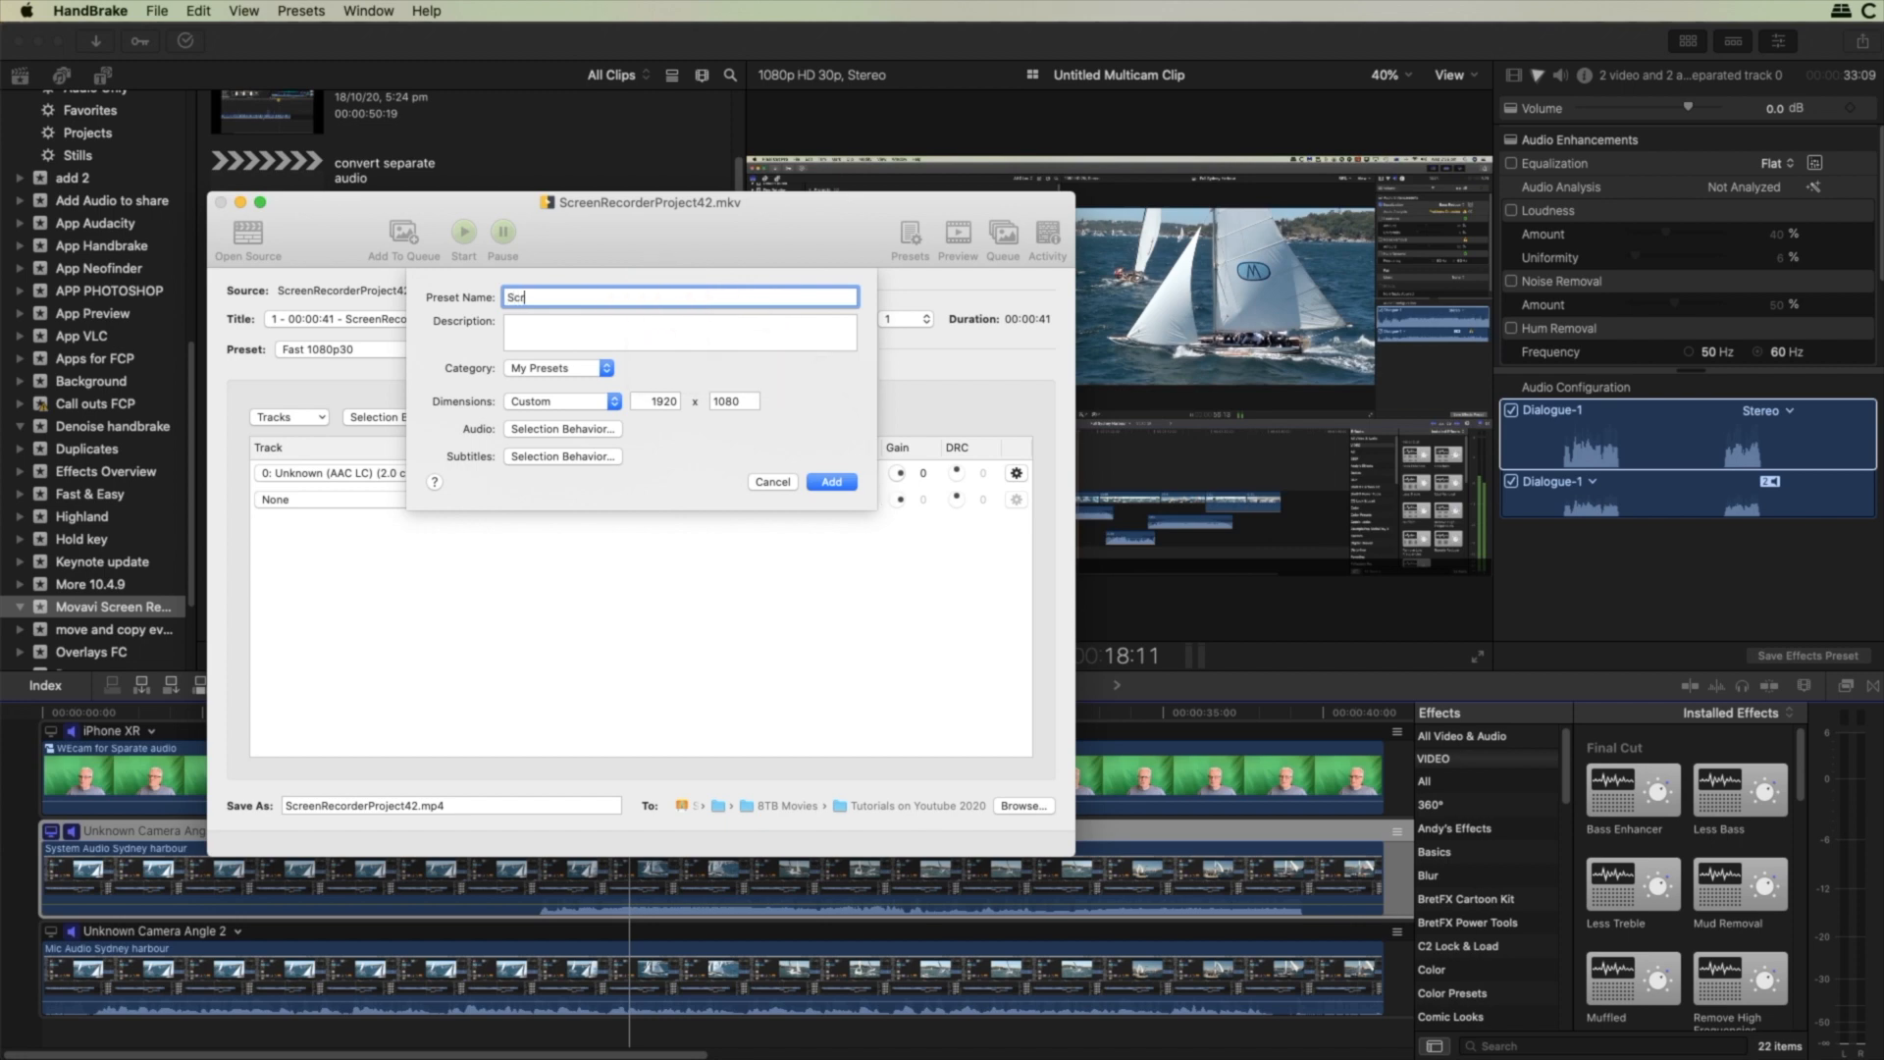
{"action": "type", "text": "creen recorder"}
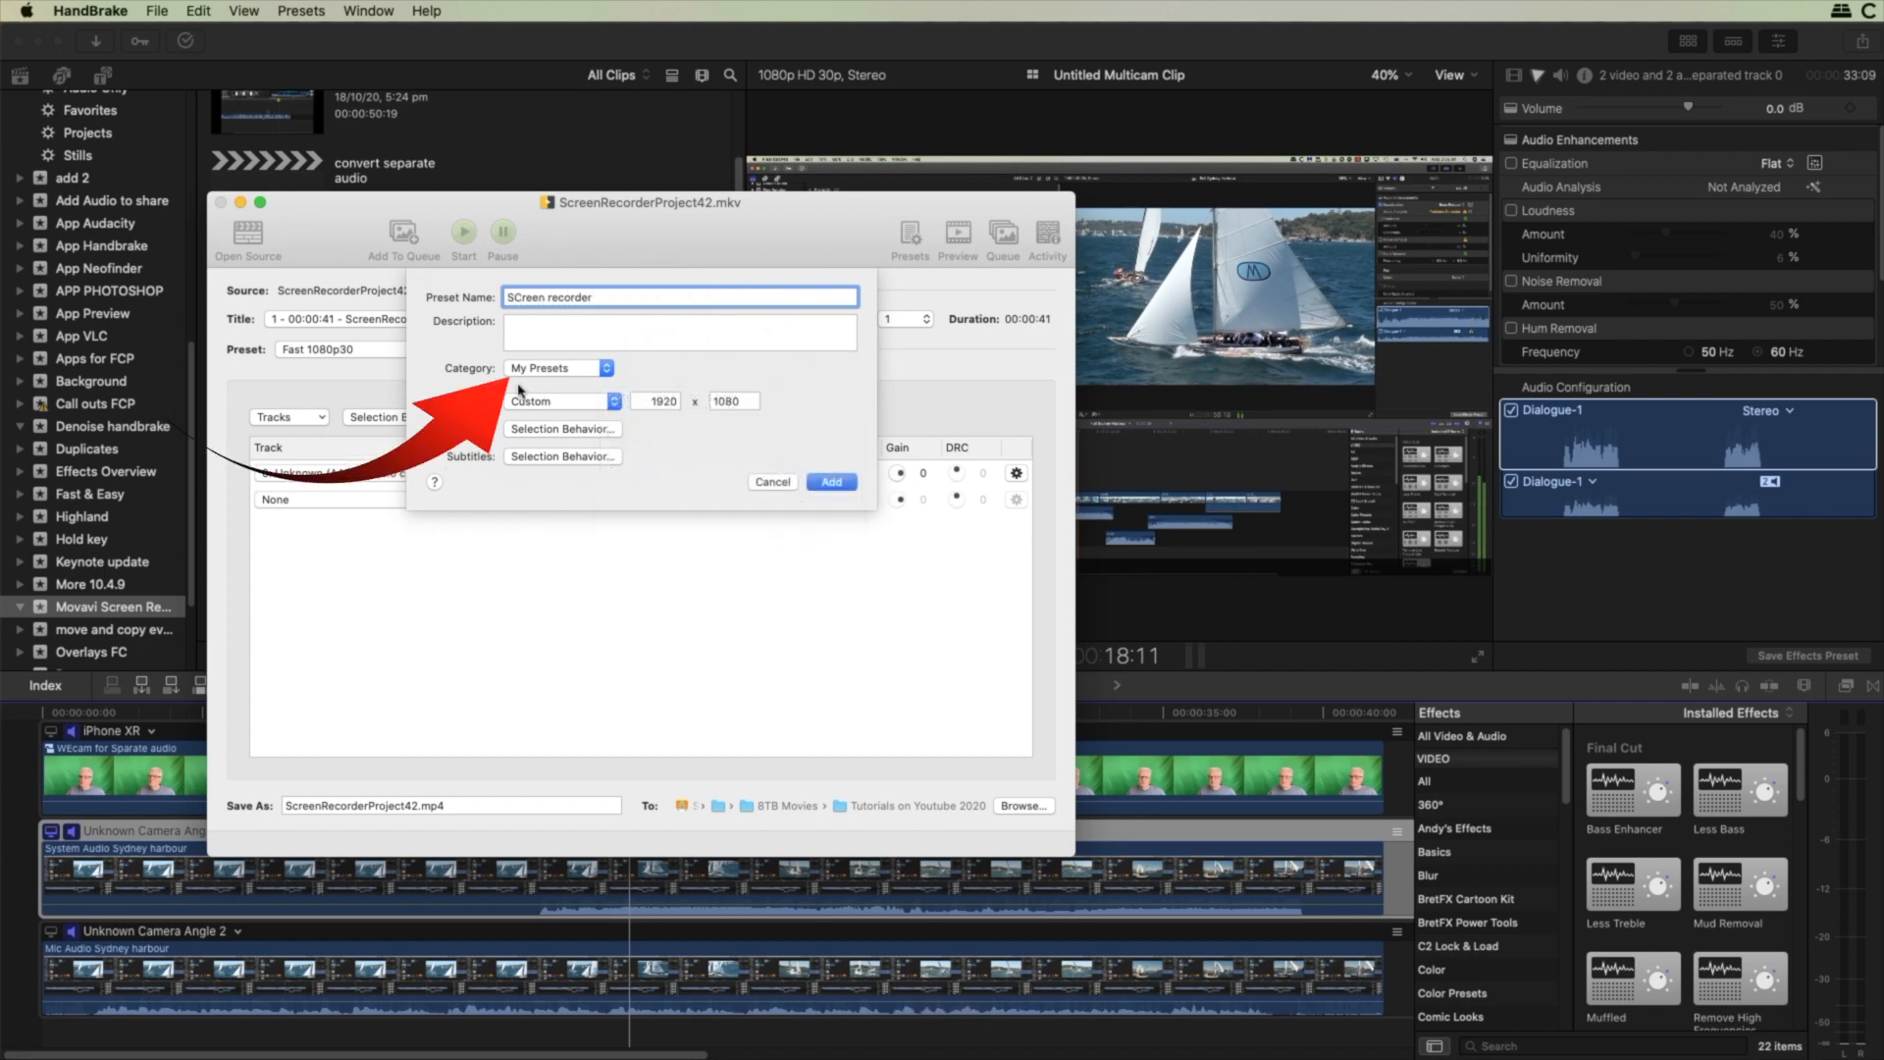
{"action": "left_click", "coordinate": [831, 481]}
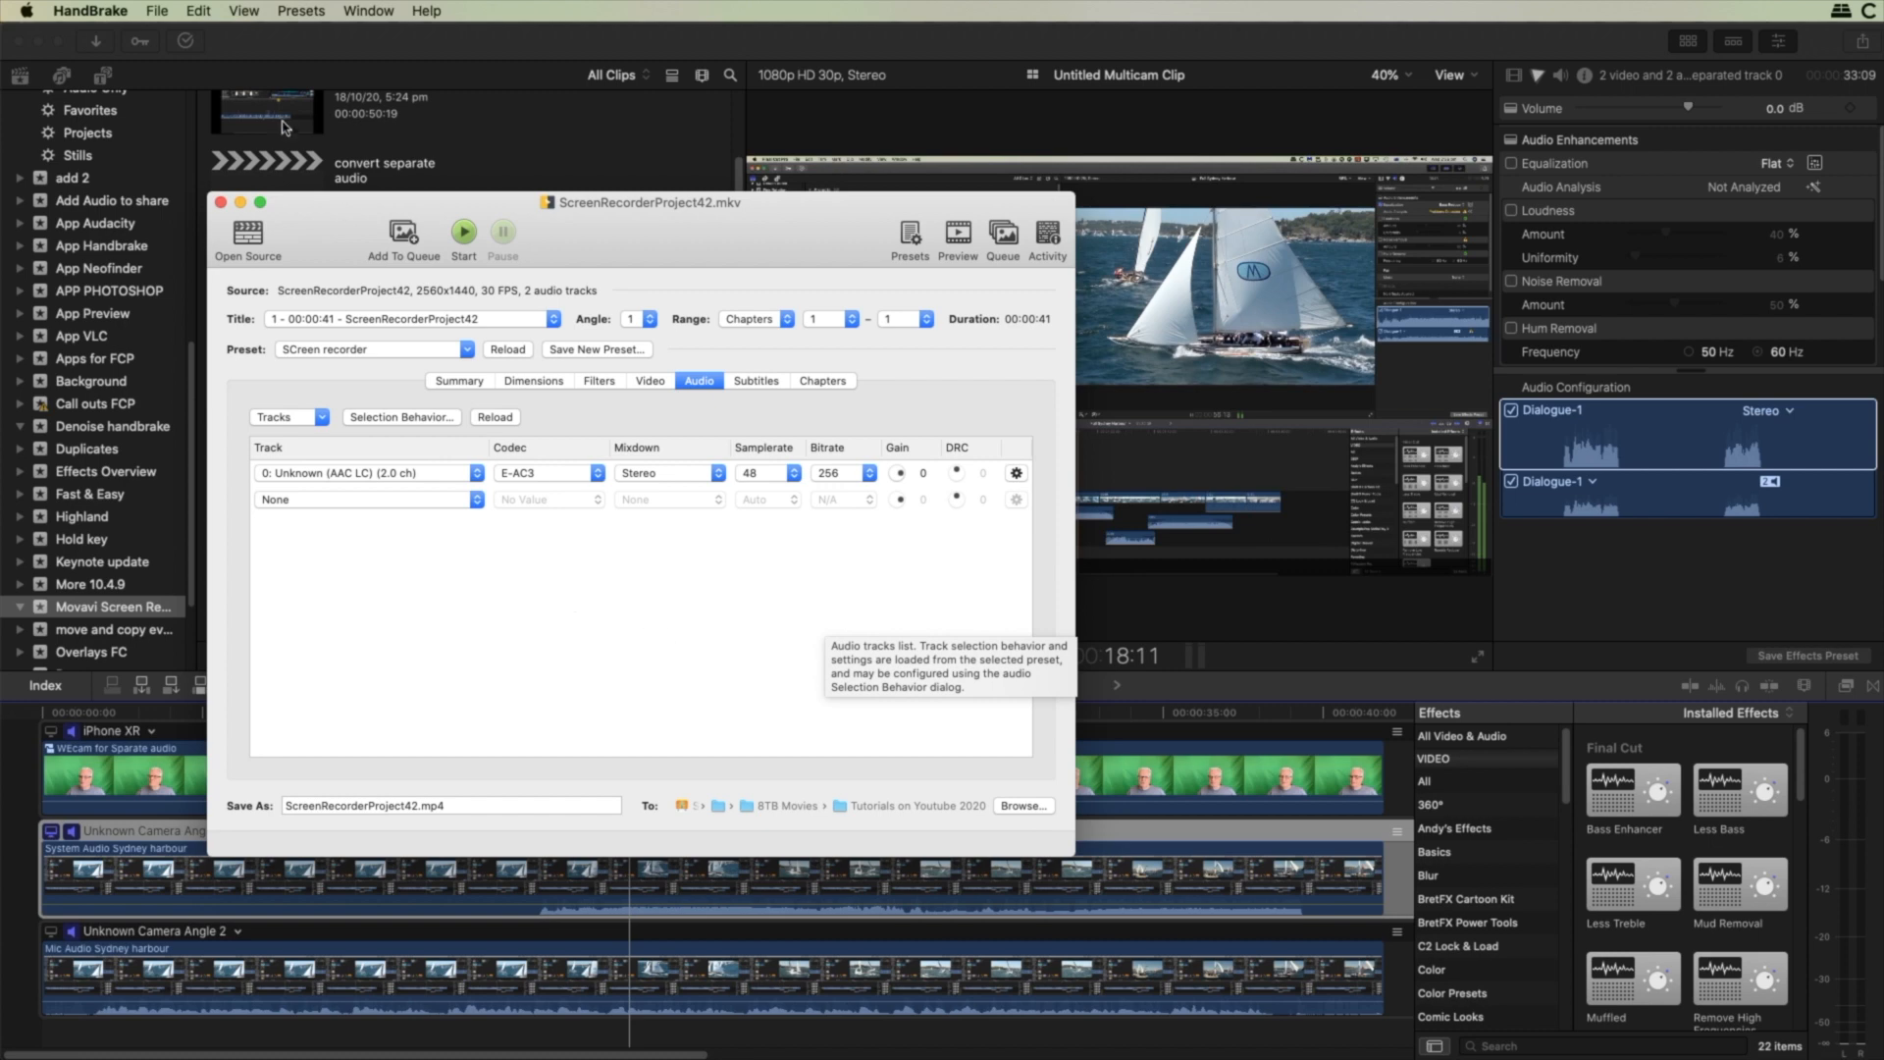
Quit and relaunch HandBrake, and reopen ScreenRecorderProject42.mkv as the source
{"action": "left_click", "coordinate": [102, 15]}
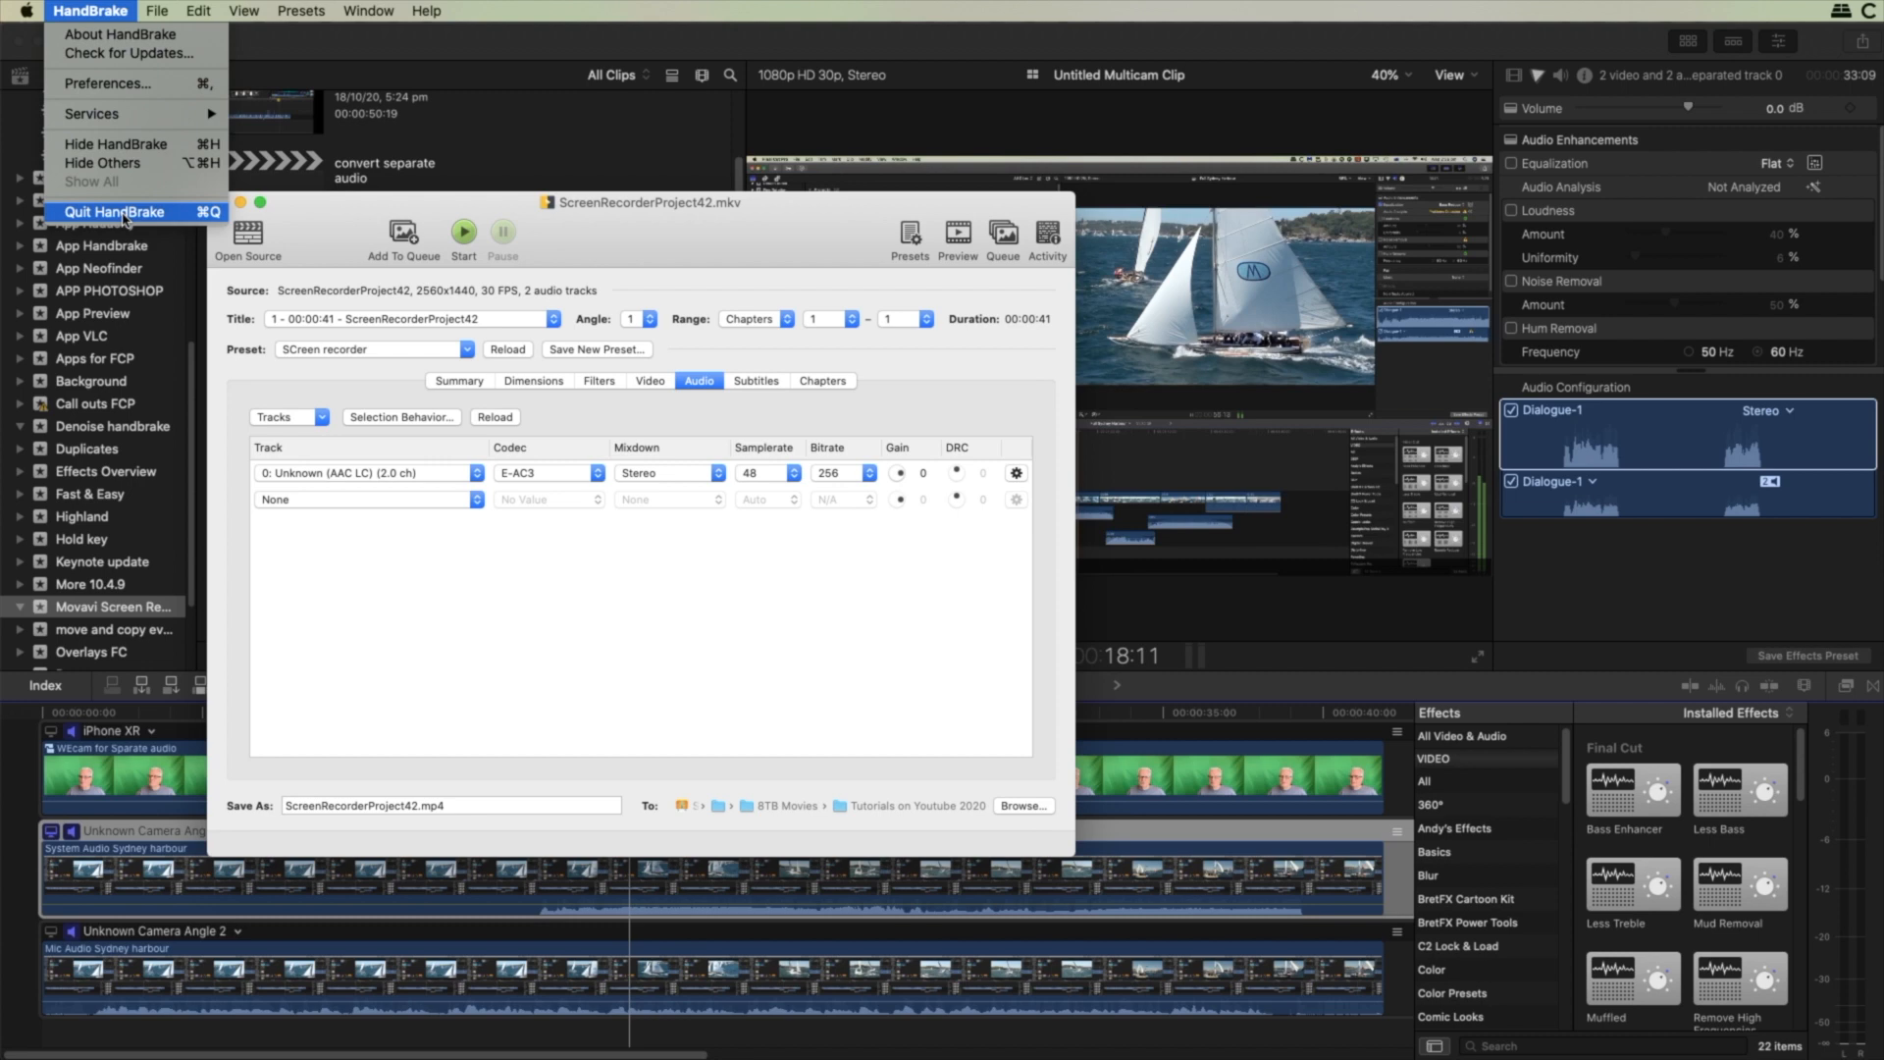
{"action": "left_click", "coordinate": [126, 213]}
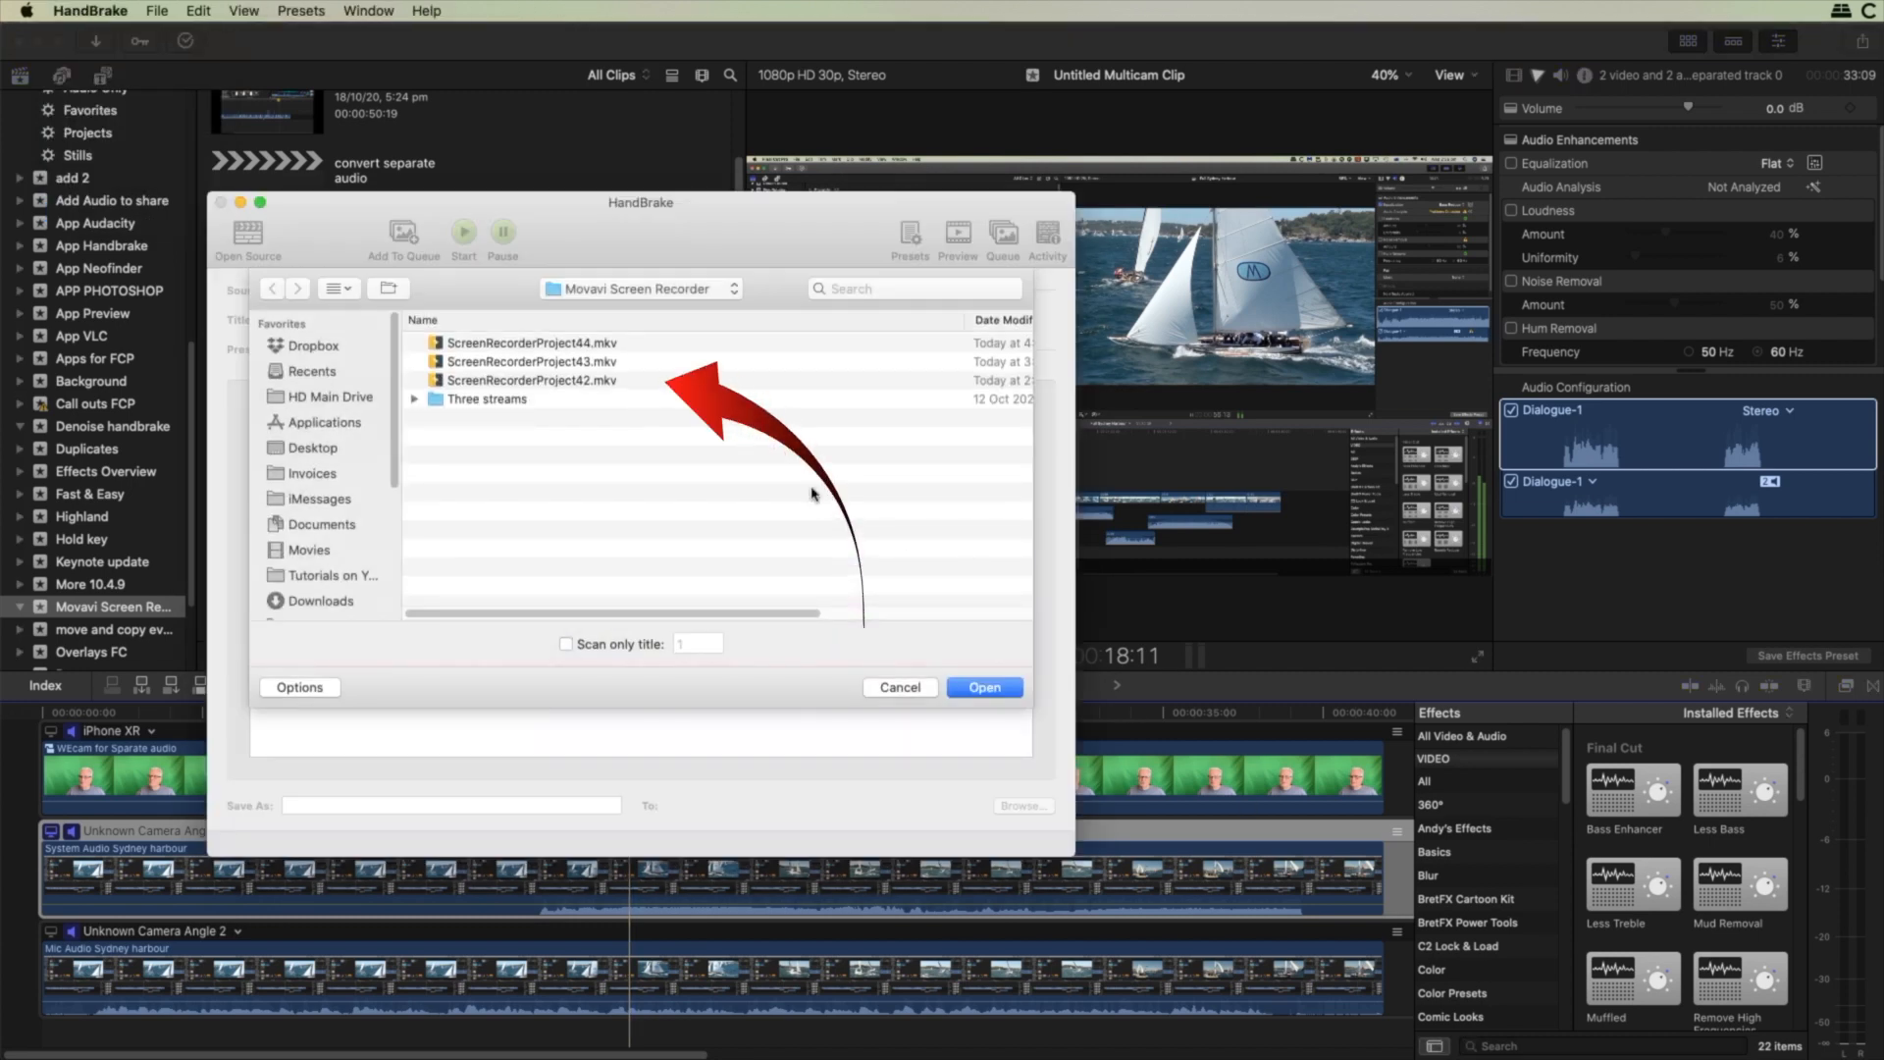
{"action": "left_click", "coordinate": [530, 381]}
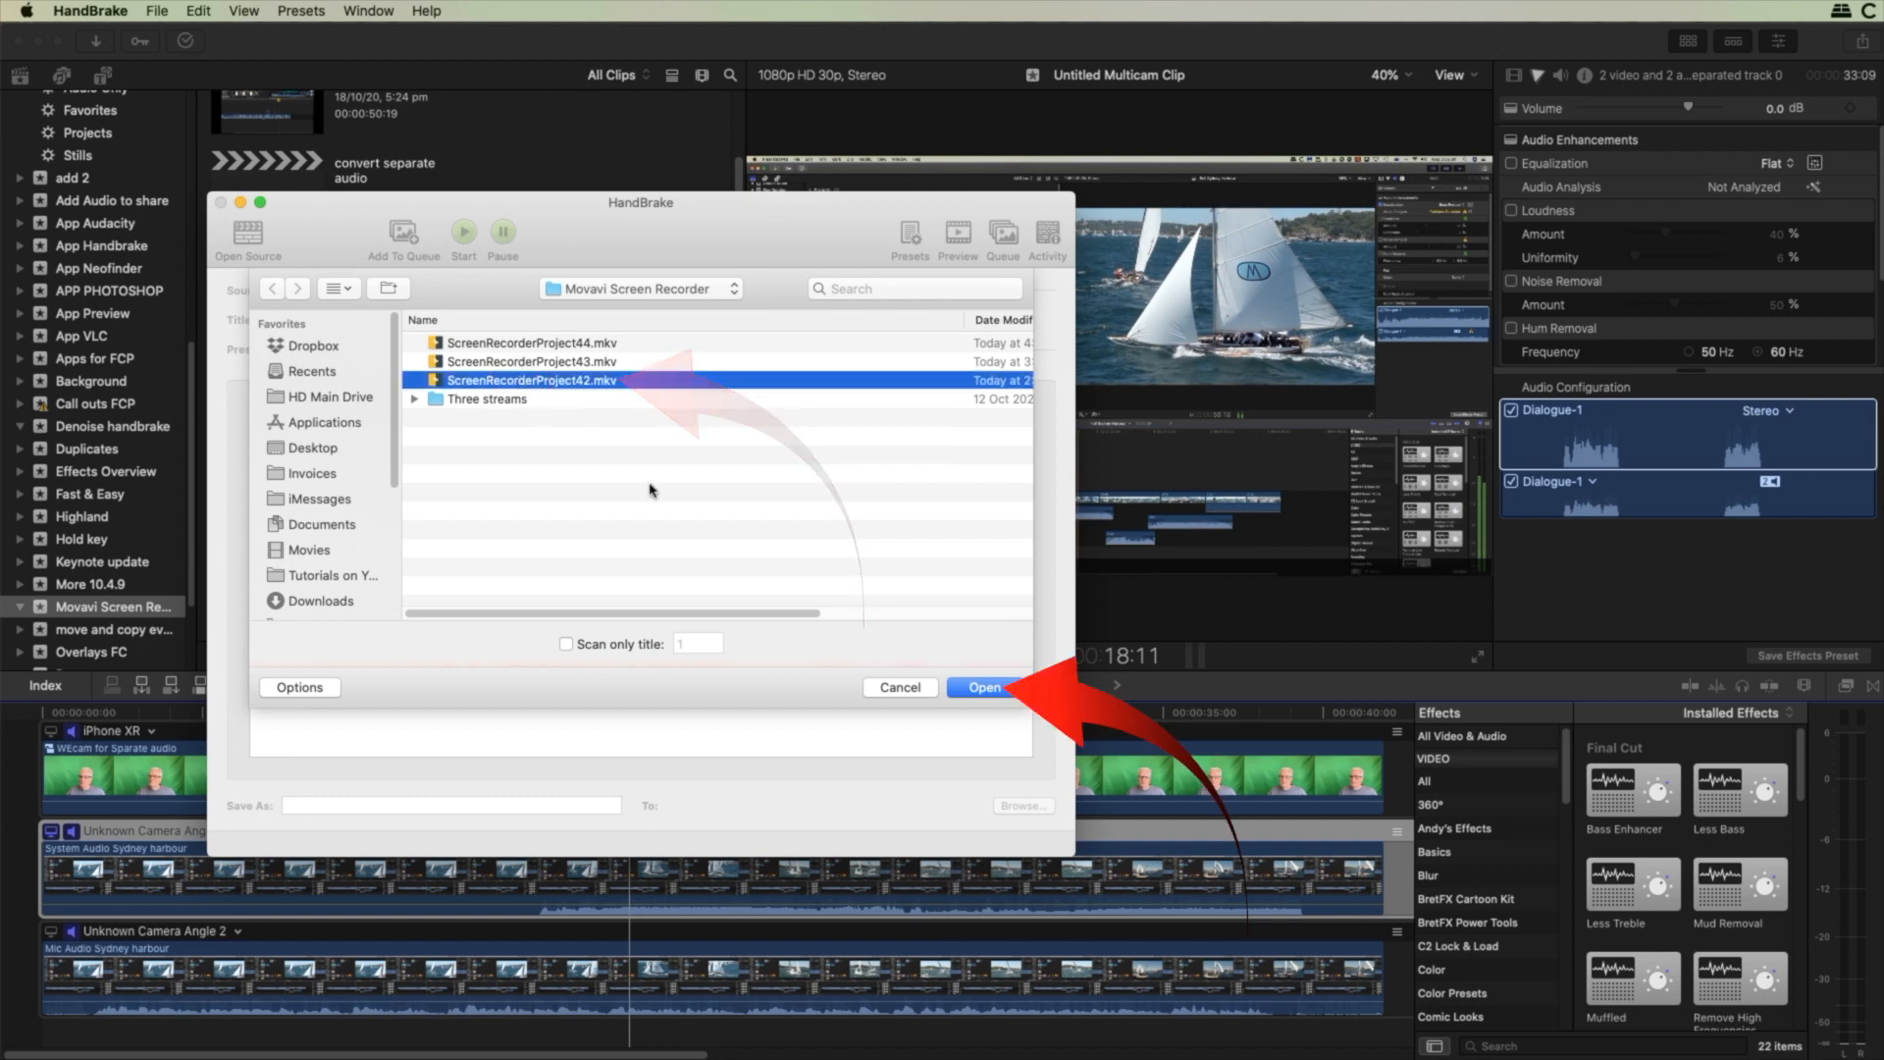
{"action": "left_click", "coordinate": [984, 688]}
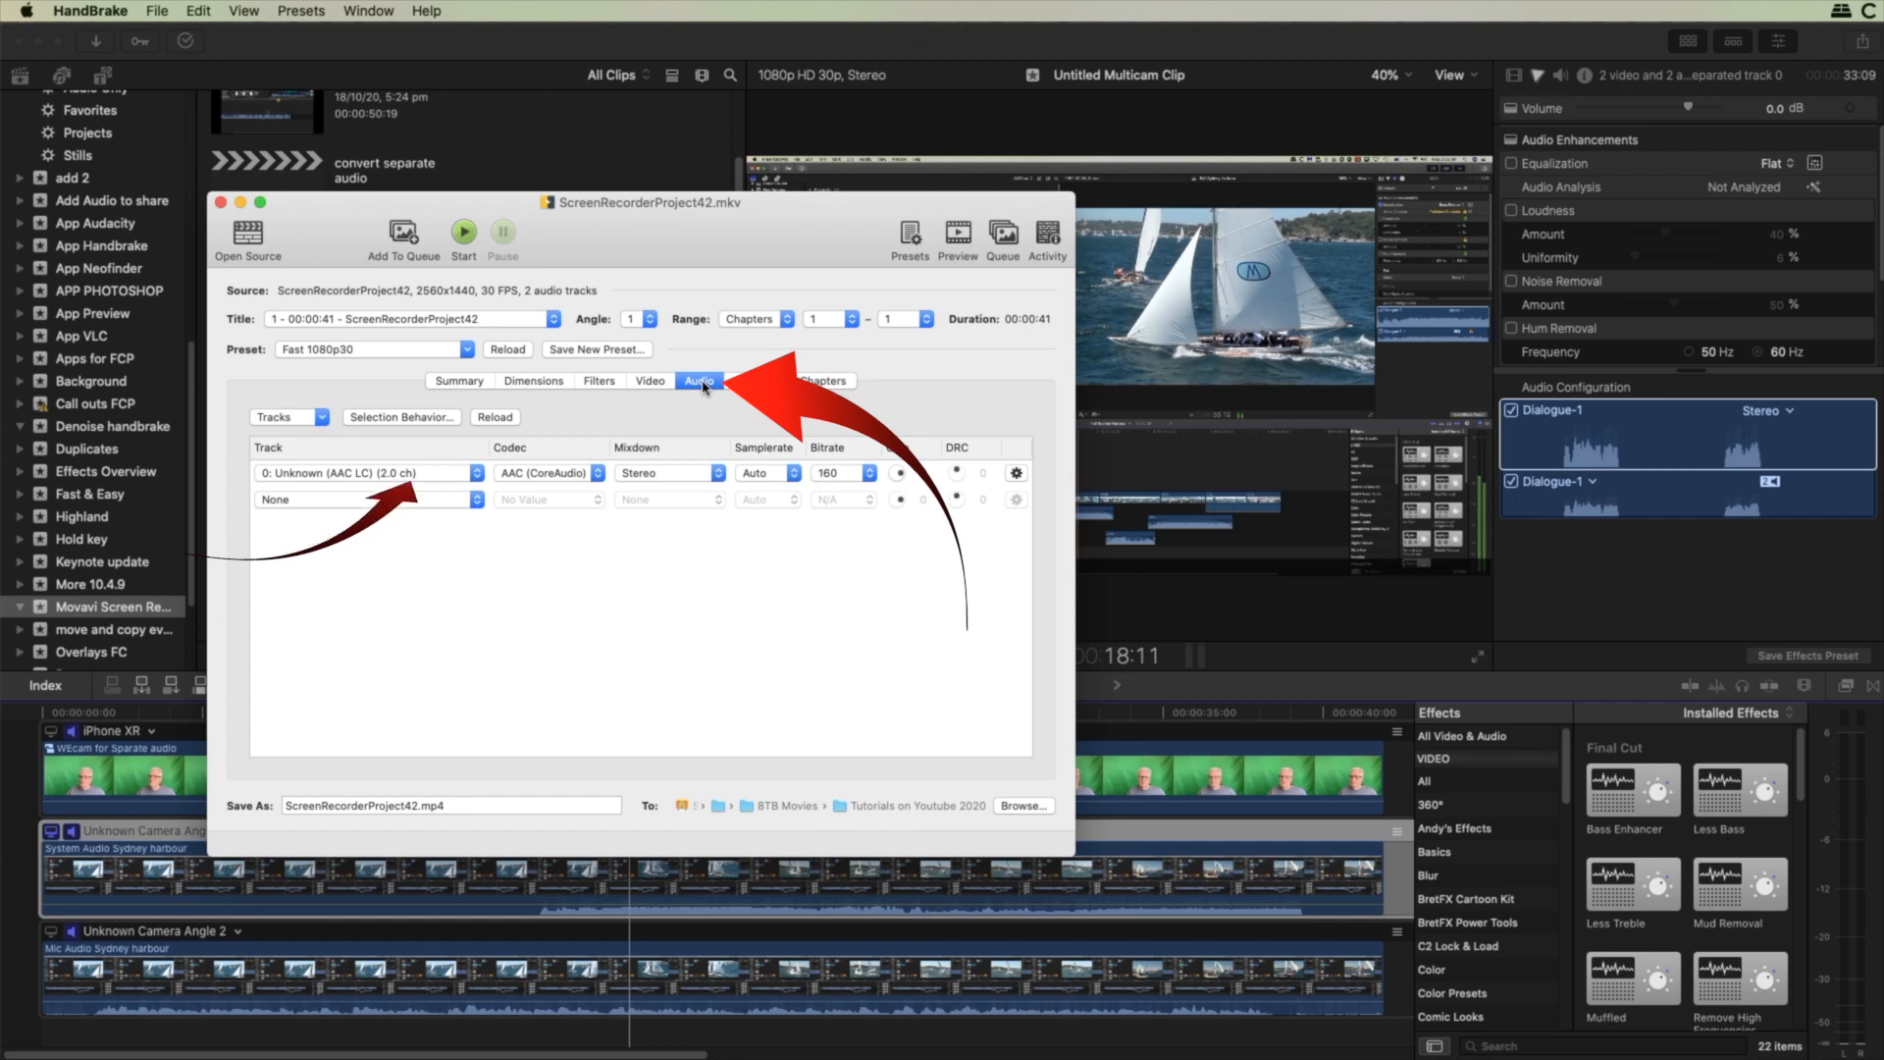
Apply the "SCreen recorder" preset from My Presets to the opened source
{"action": "left_click", "coordinate": [467, 349]}
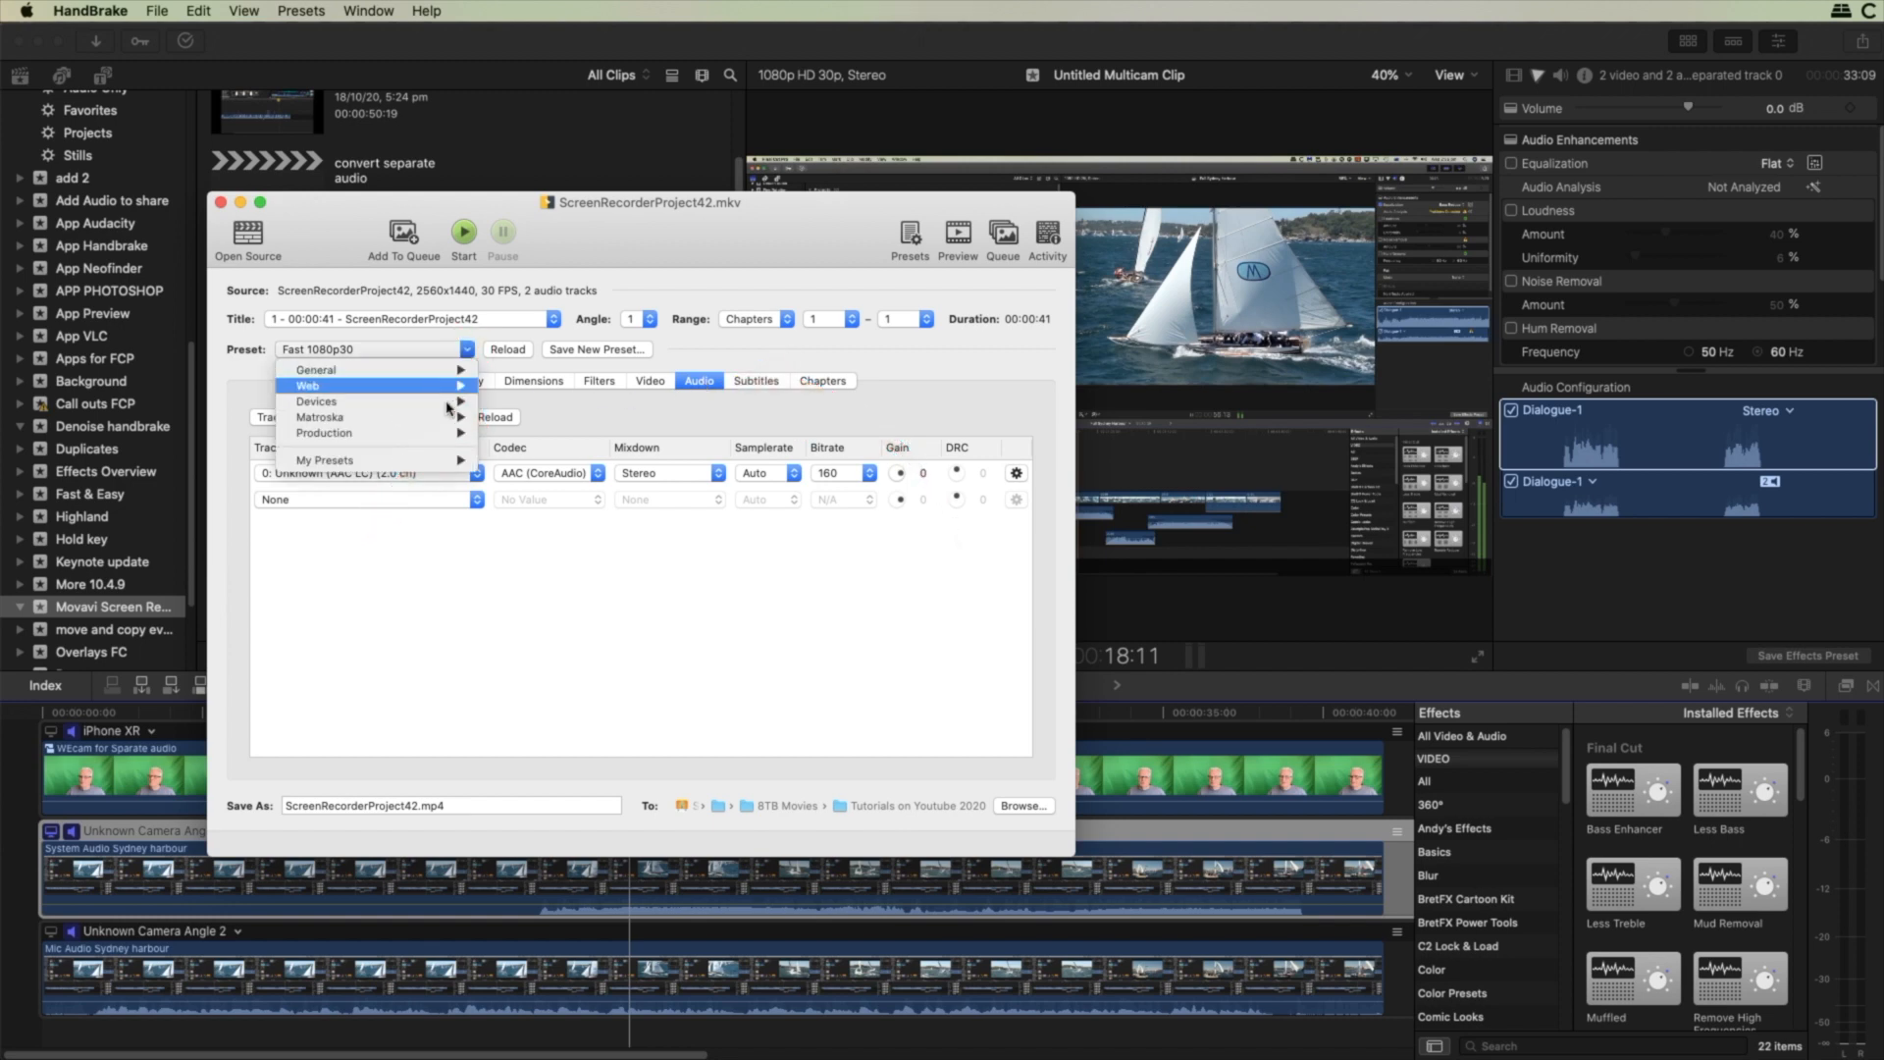
{"action": "mouse_move", "coordinate": [436, 465]}
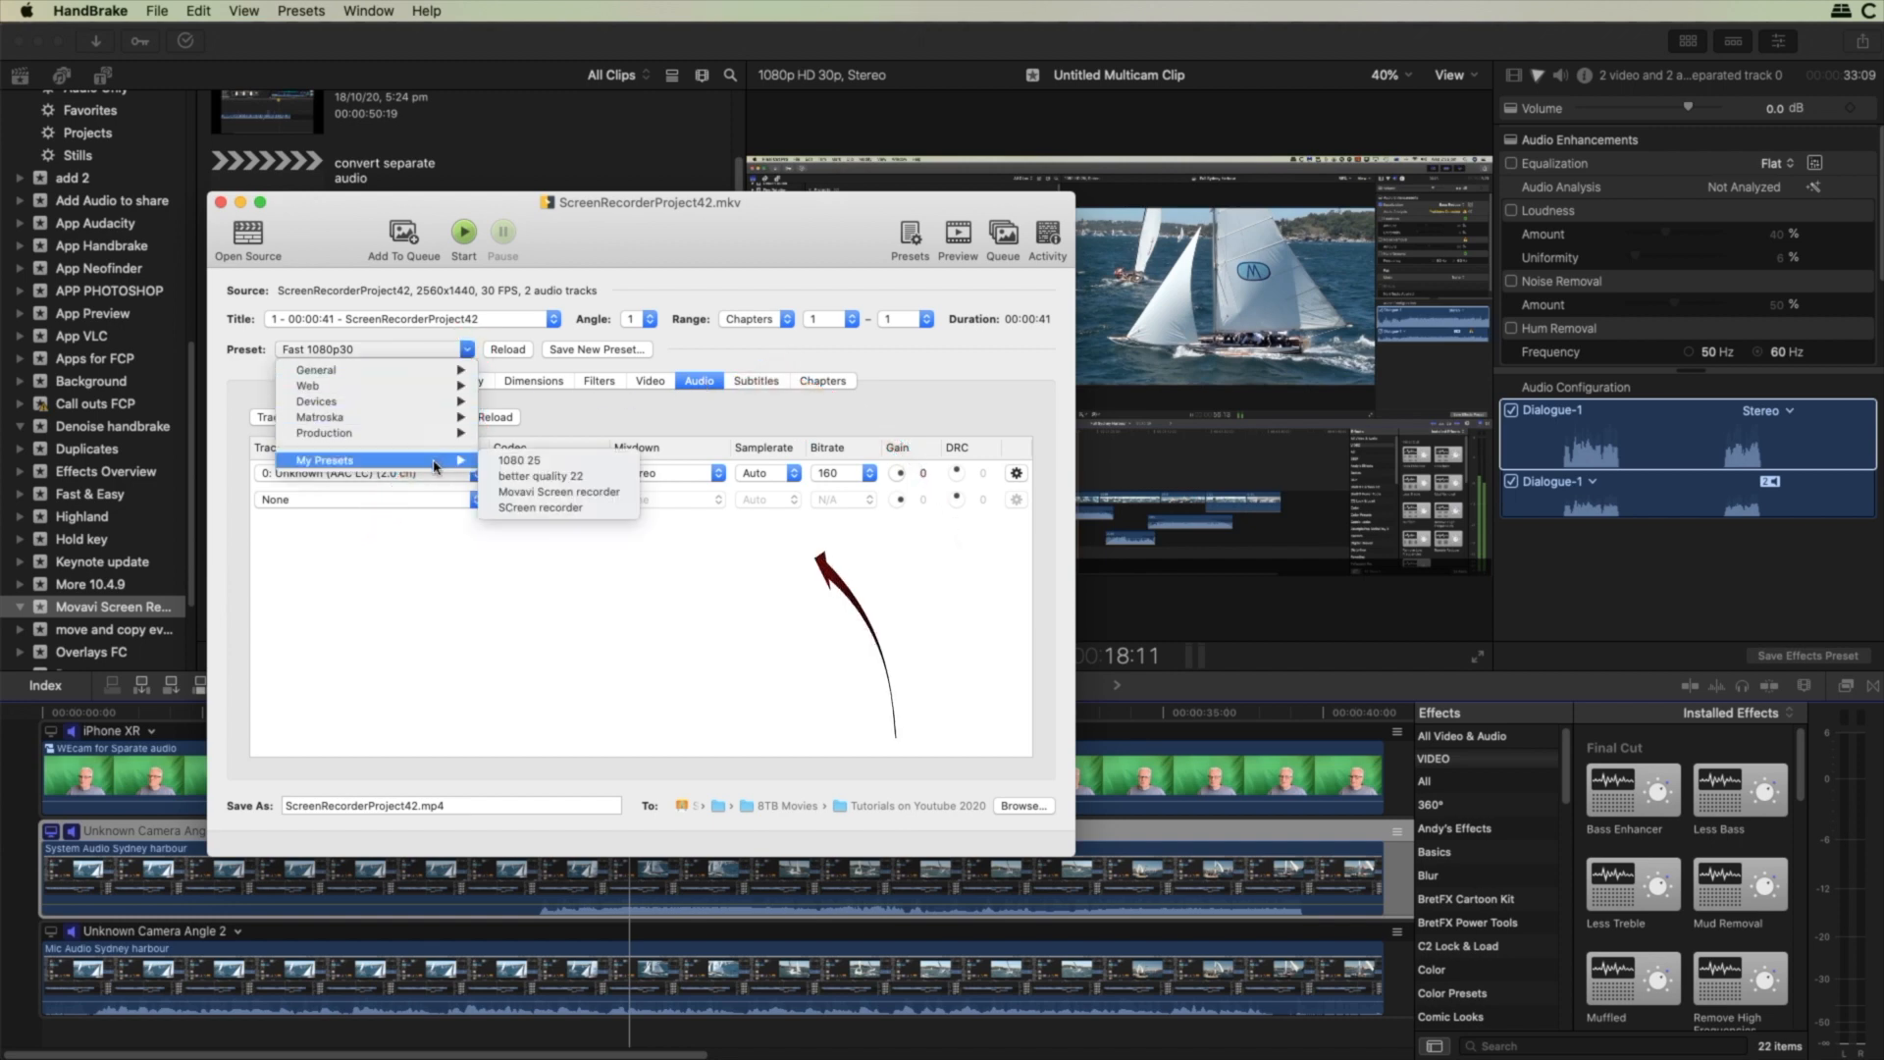
{"action": "left_click", "coordinate": [592, 508]}
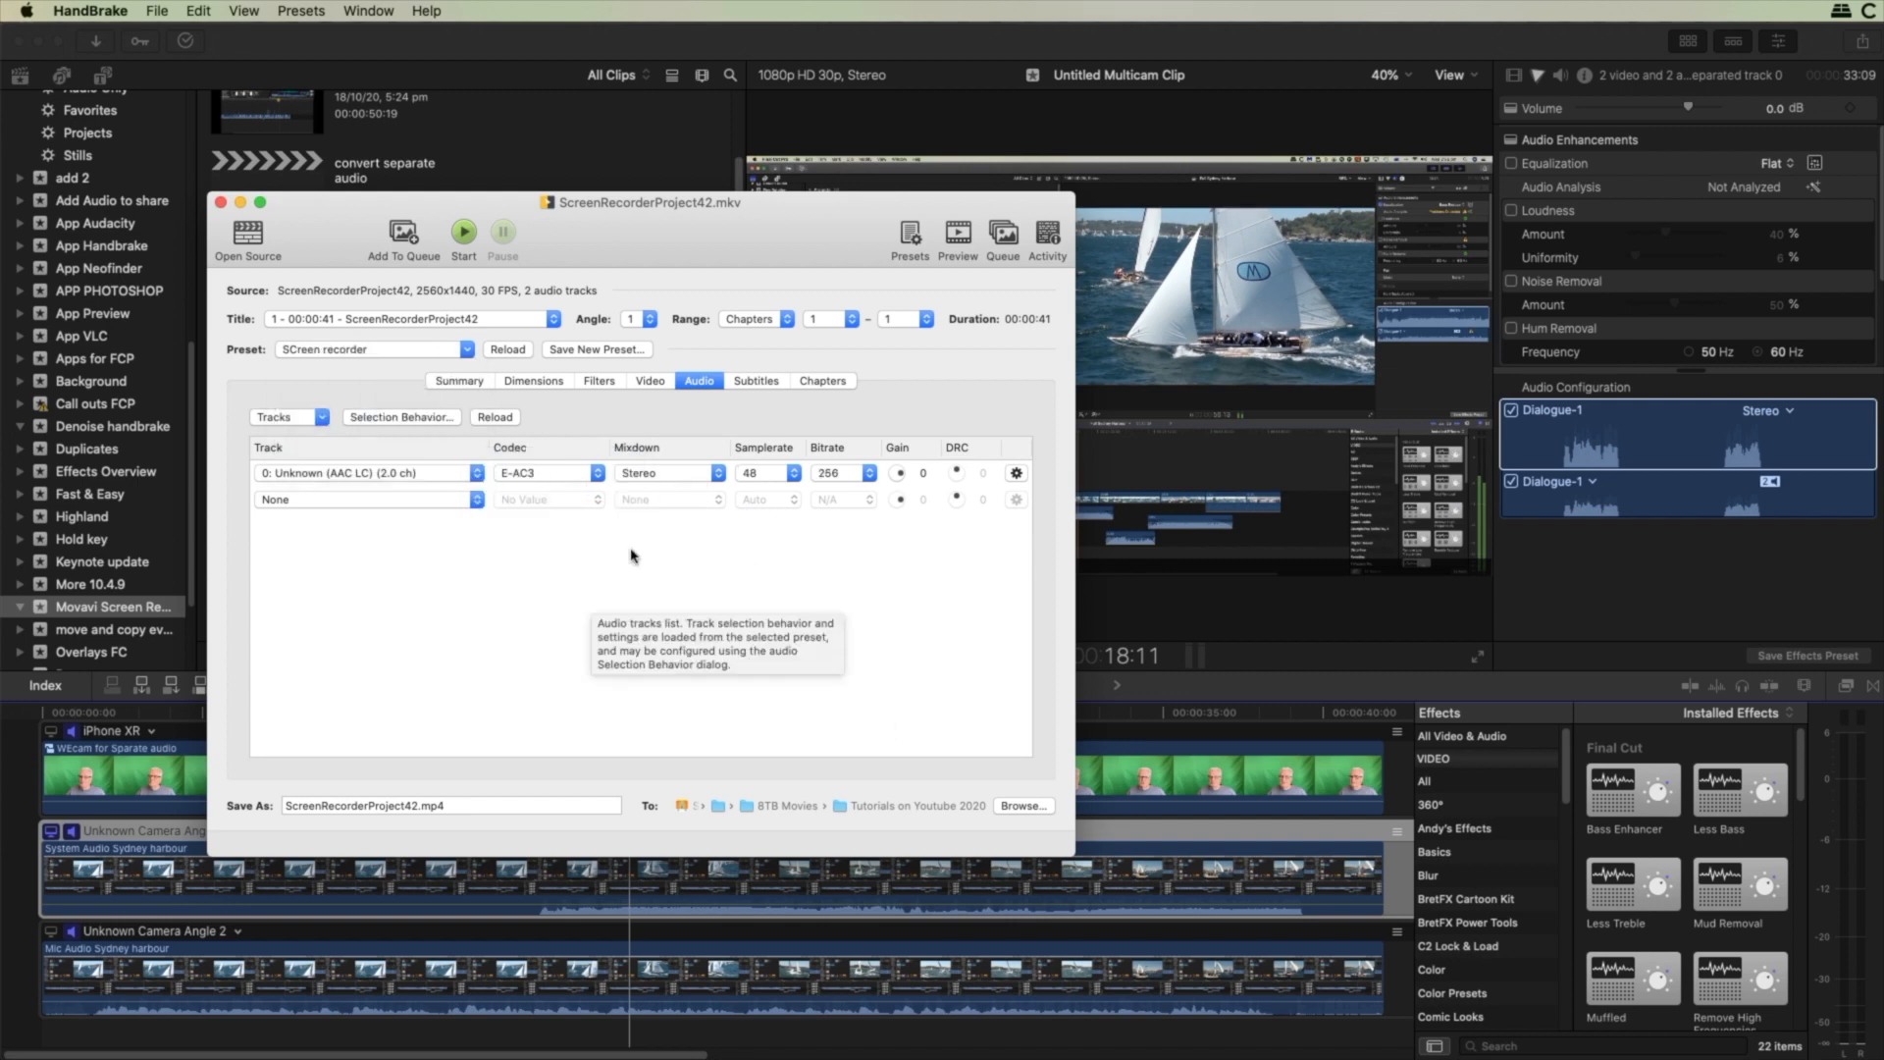
Queue the first audio track's encode as "system name.mp4" and show the queue beside the main window
{"action": "left_click", "coordinate": [402, 806]}
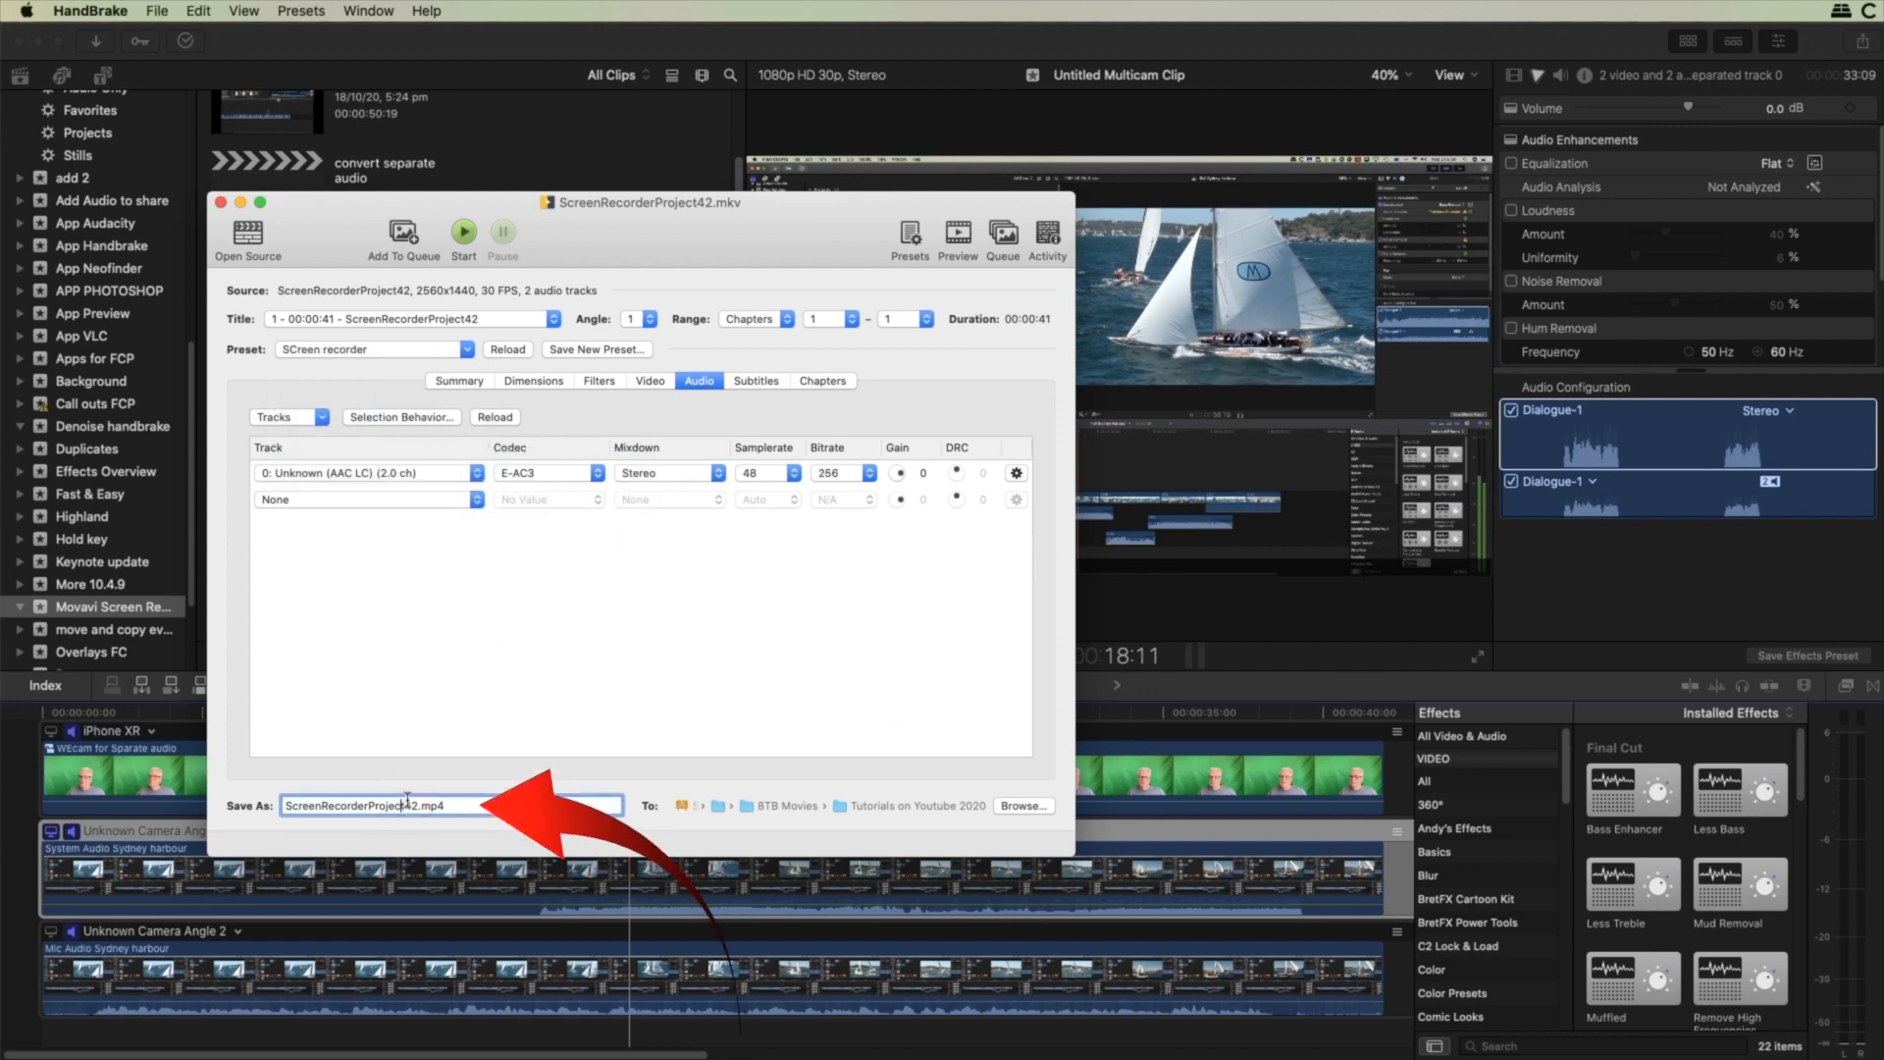
{"action": "key", "text": "super+BackSpace"}
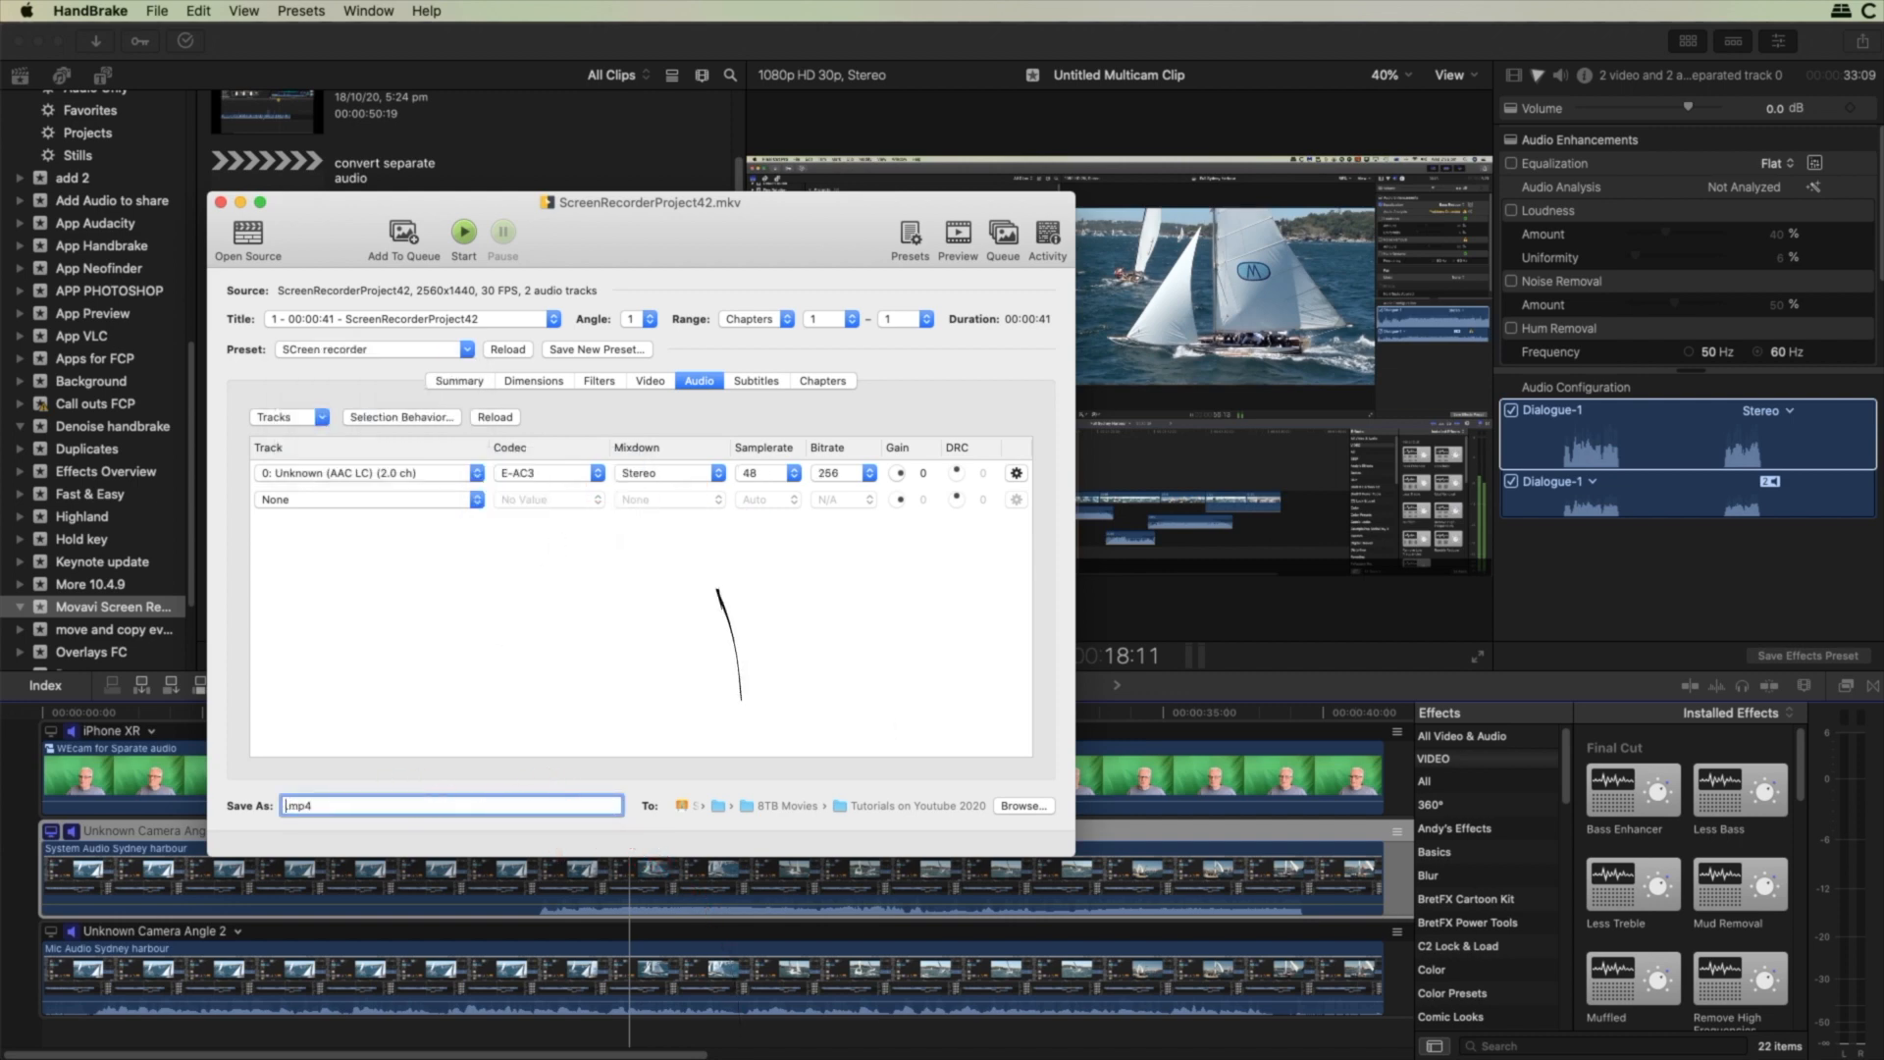
{"action": "type", "text": "system name"}
{"action": "left_click", "coordinate": [406, 235]}
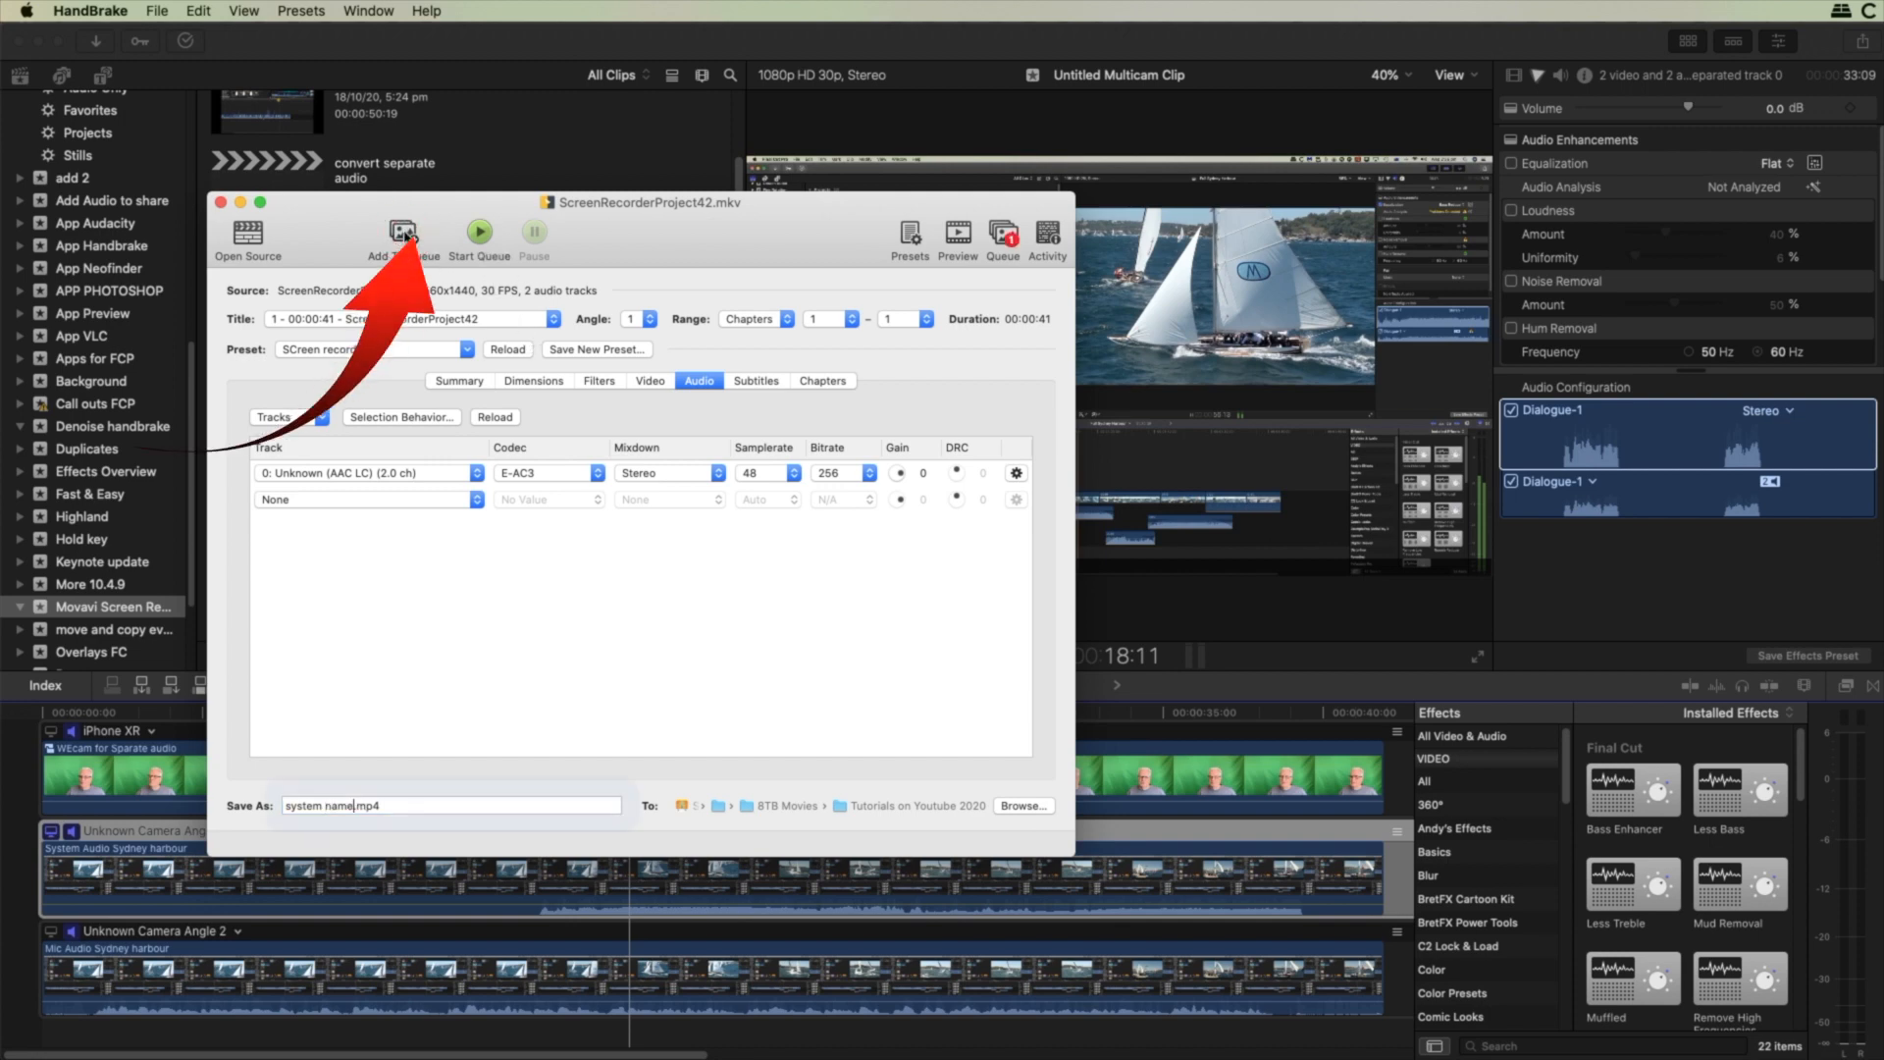
{"action": "left_click", "coordinate": [1007, 236]}
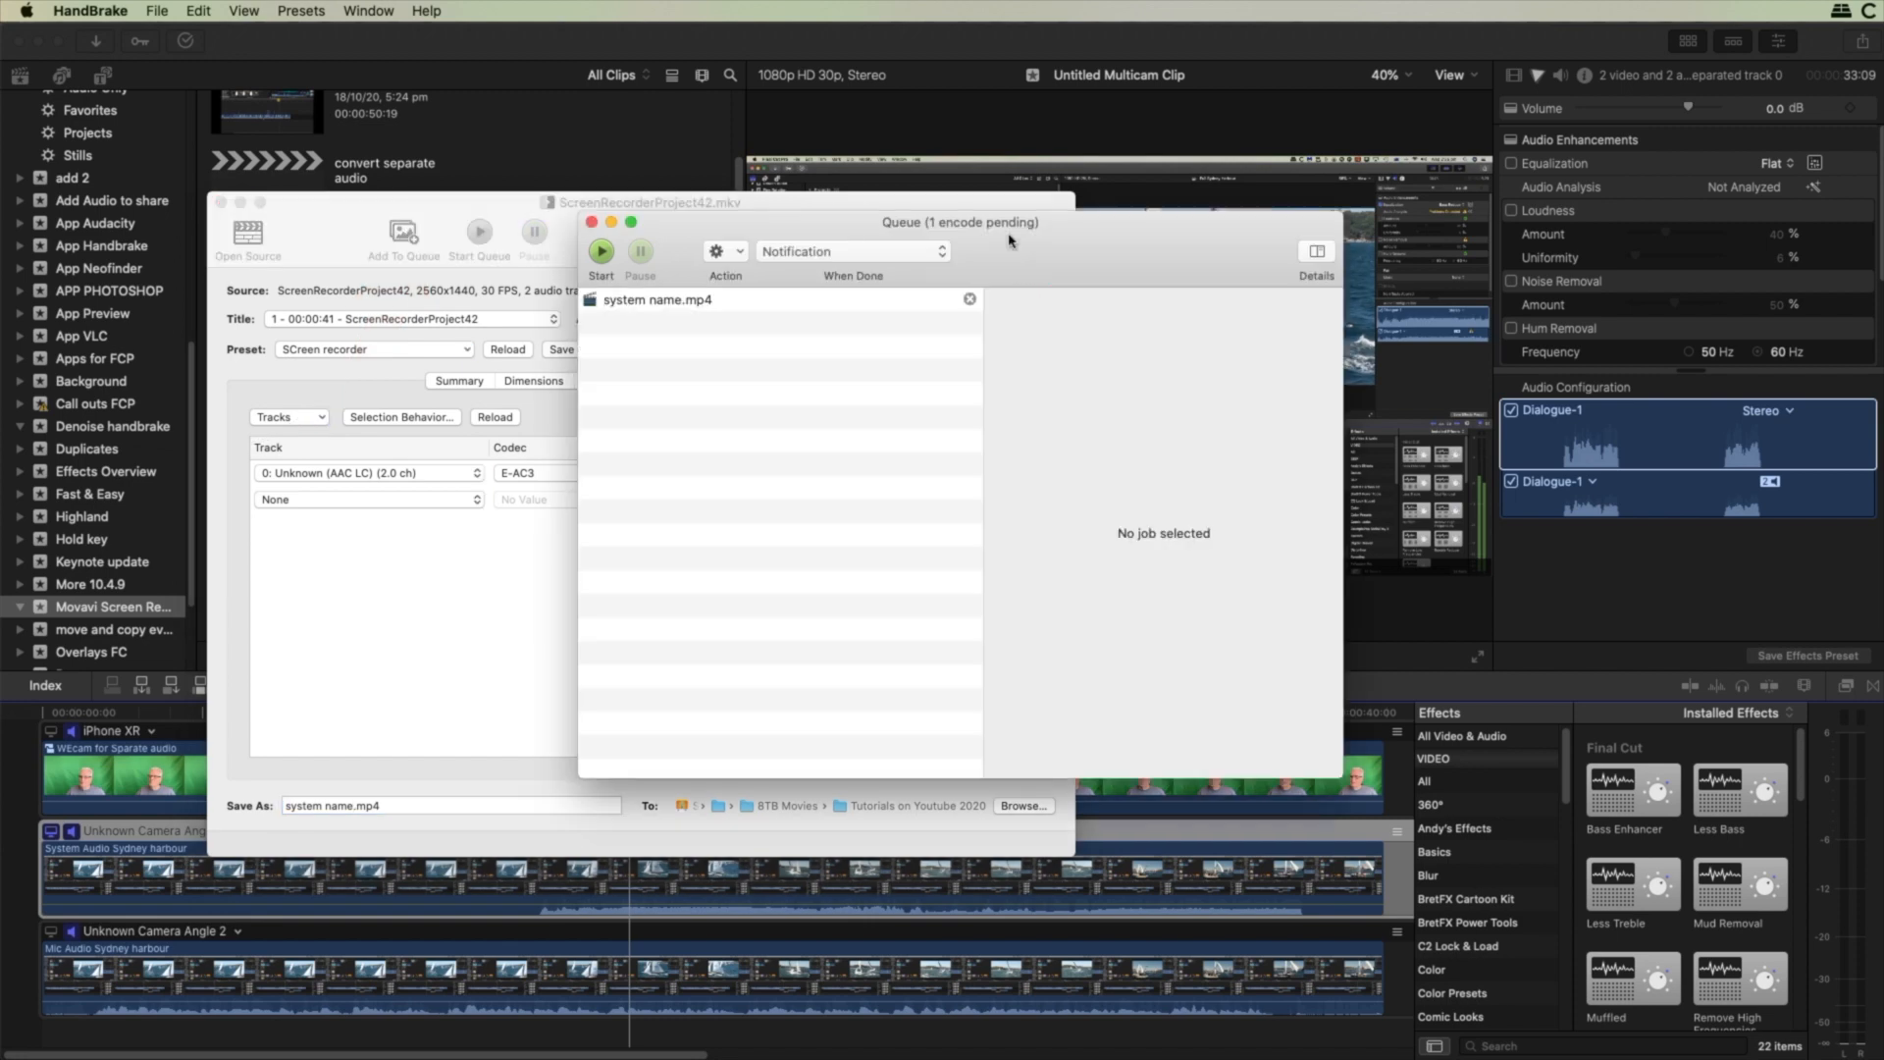
{"action": "left_click_drag", "start_coordinate": [952, 252], "coordinate": [1547, 353]}
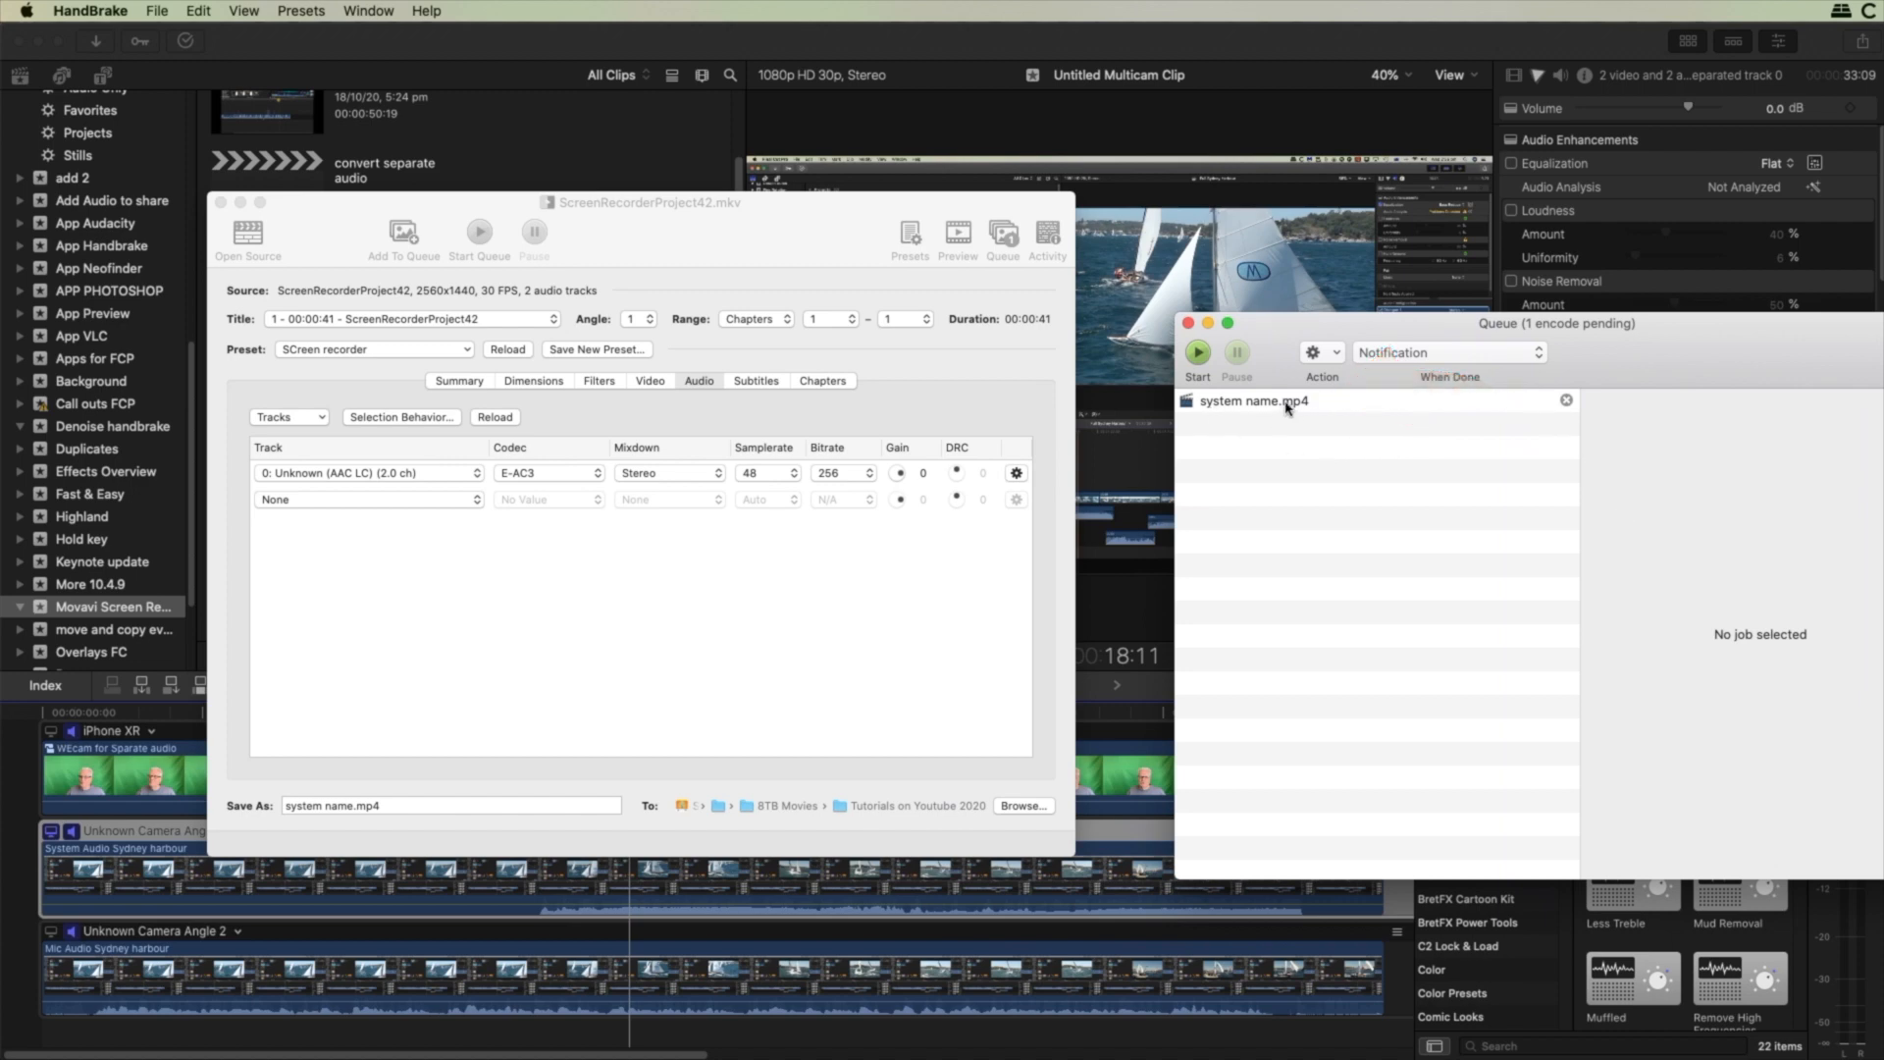
Queue a second encode using audio track "1: Unknown (AAC LC) (2.0 ch)" as "Microphone name.mp4" and start the queue
{"action": "left_click", "coordinate": [477, 473]}
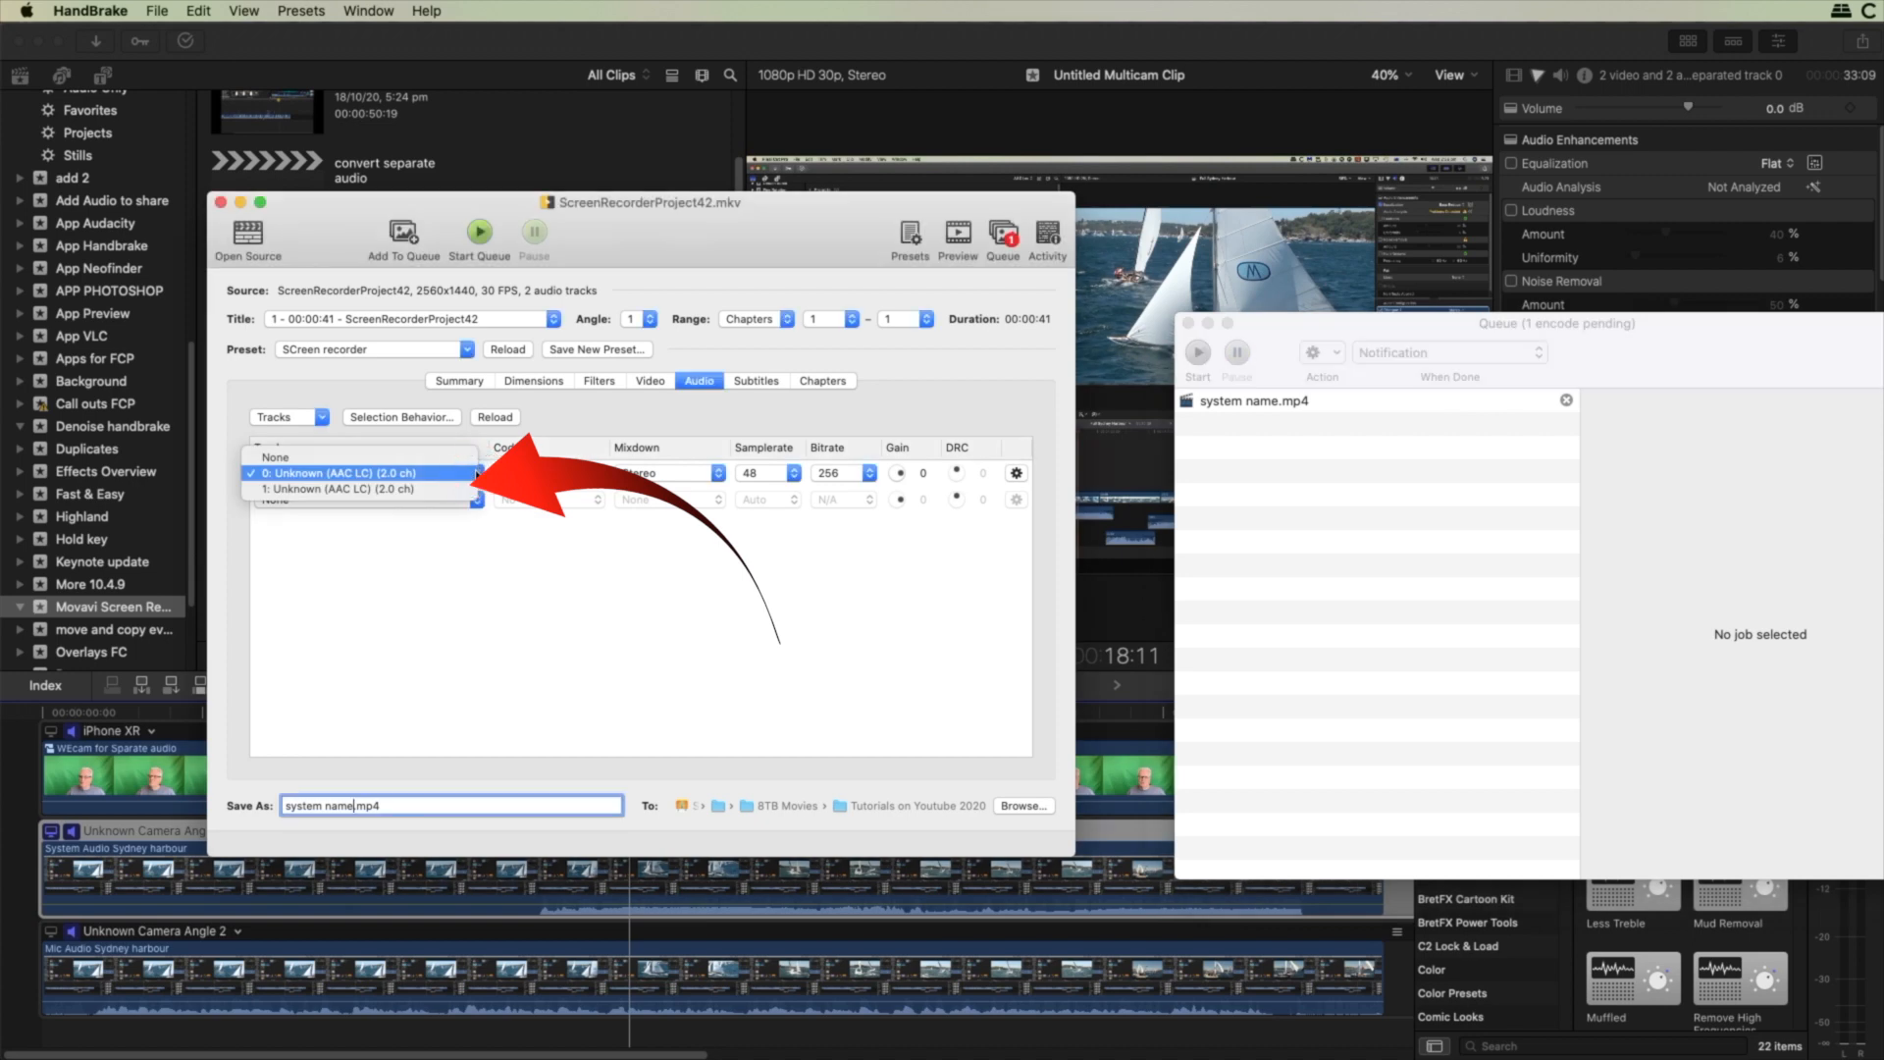
{"action": "left_click", "coordinate": [439, 490]}
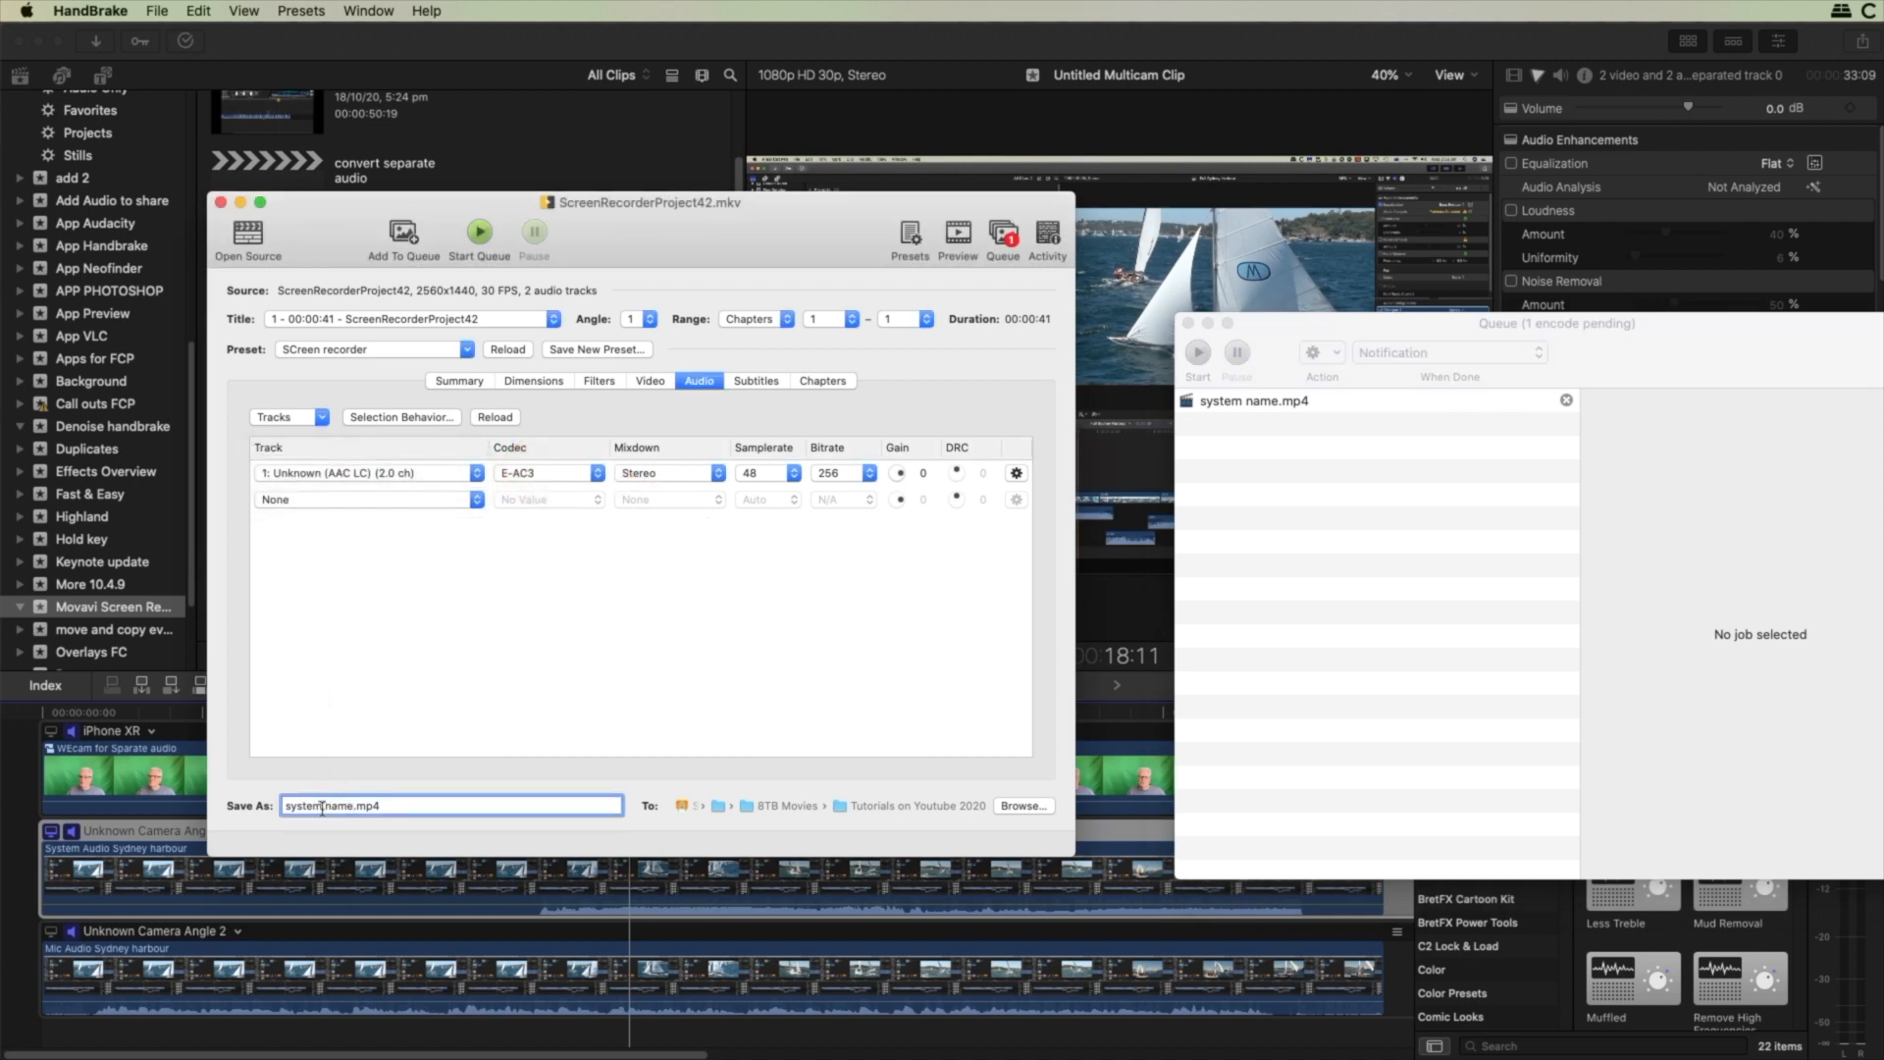
{"action": "left_click_drag", "start_coordinate": [325, 806], "coordinate": [267, 808]}
{"action": "type", "text": "Microphone"}
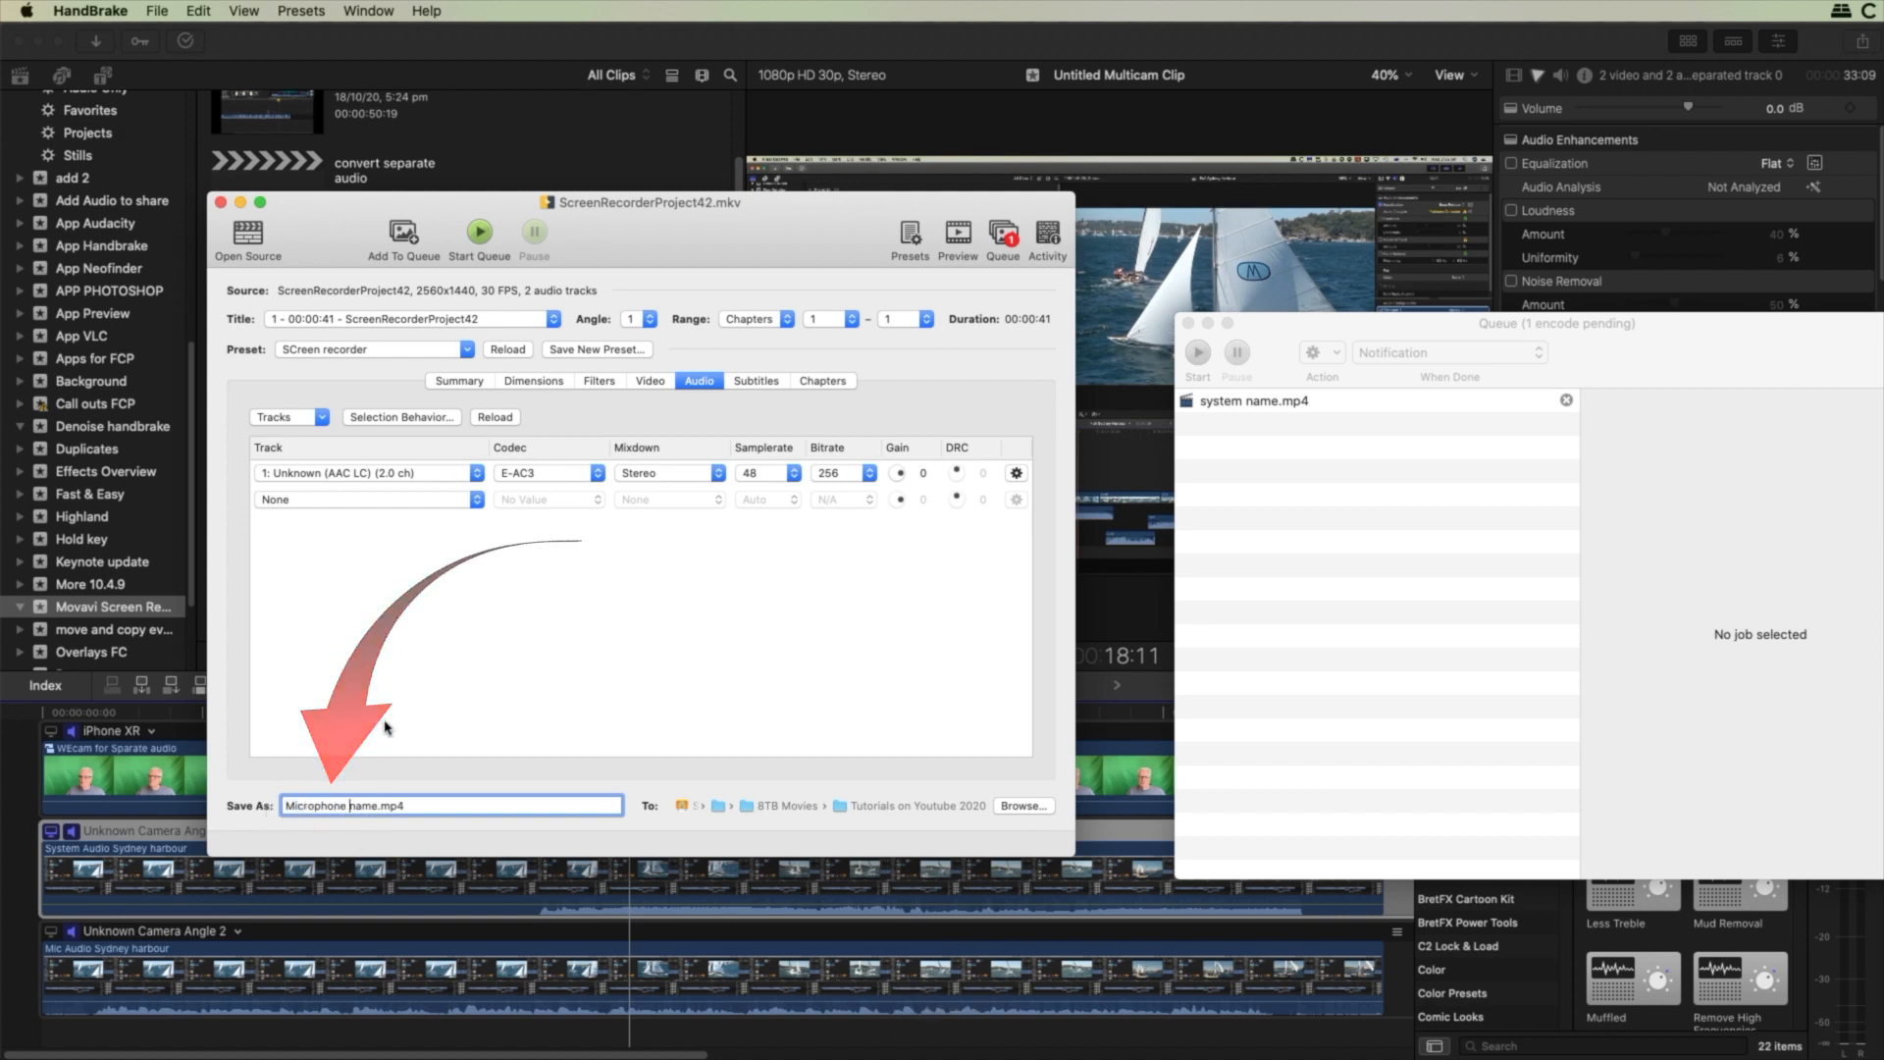
{"action": "left_click", "coordinate": [397, 237]}
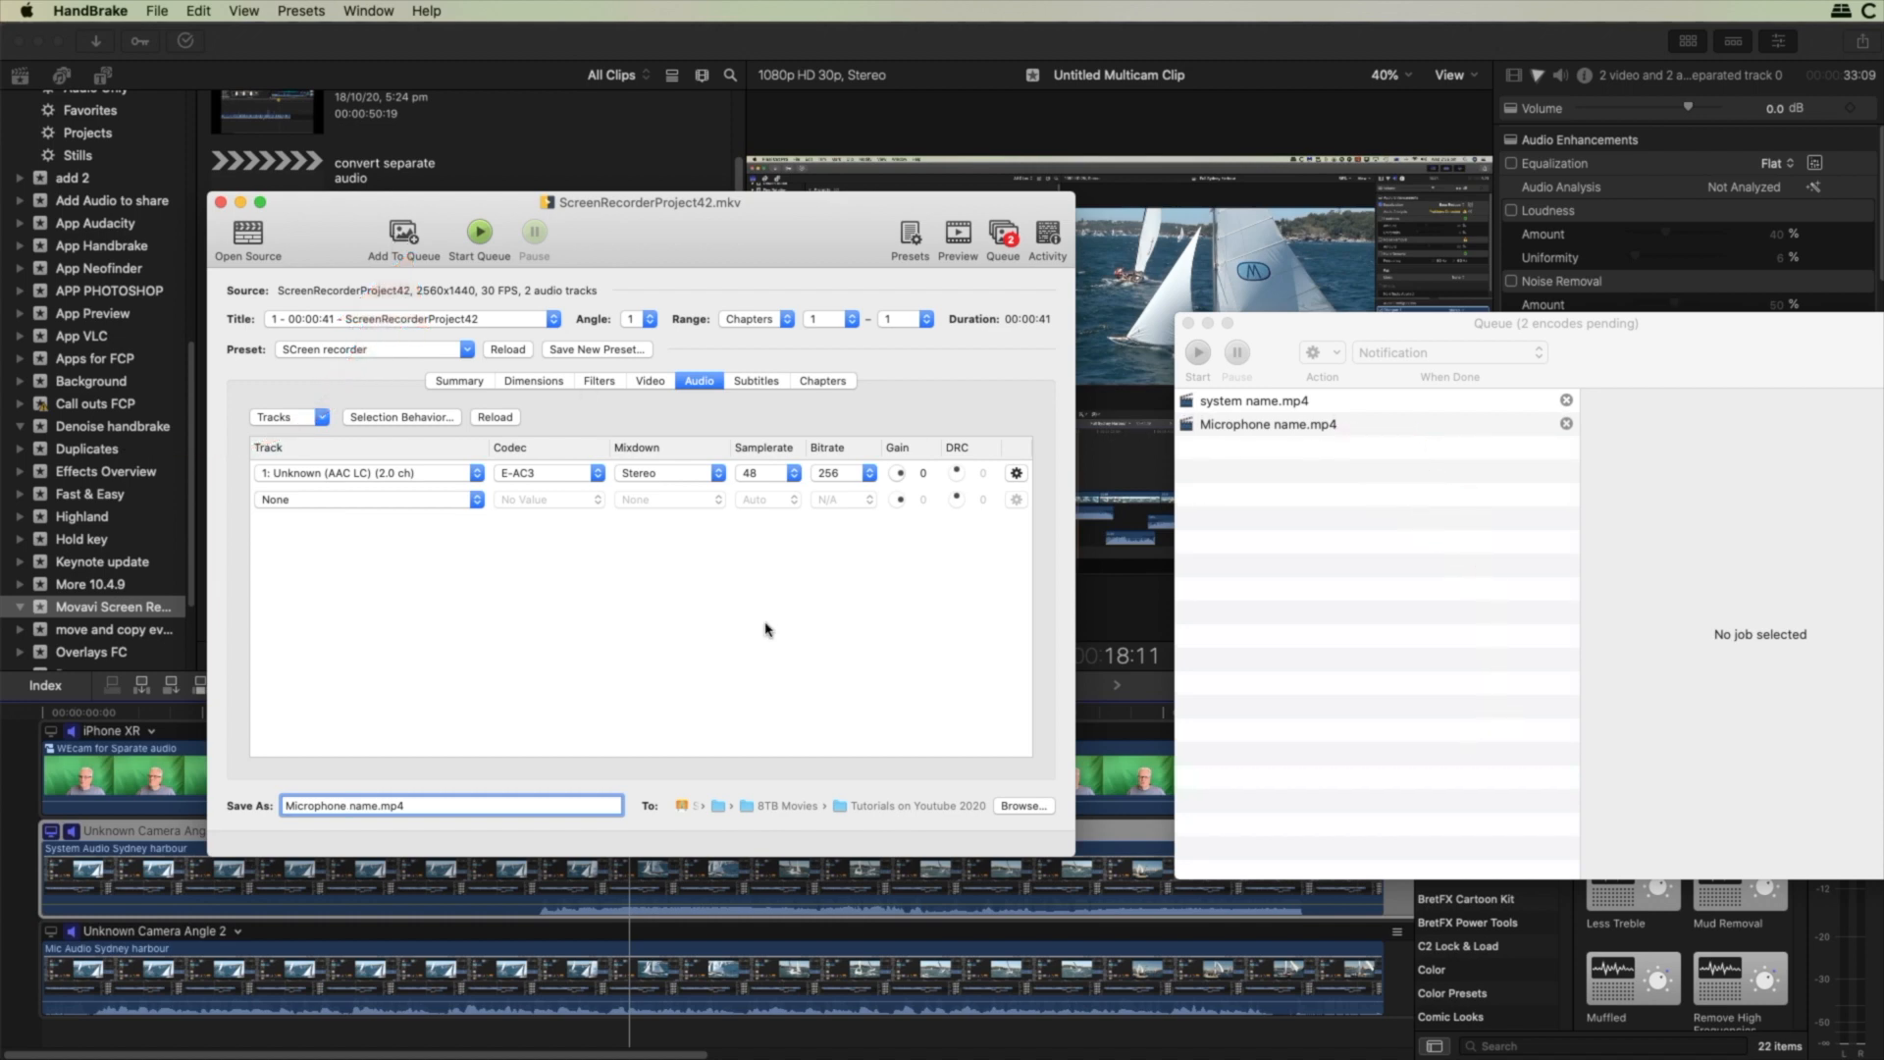
{"action": "left_click", "coordinate": [480, 232]}
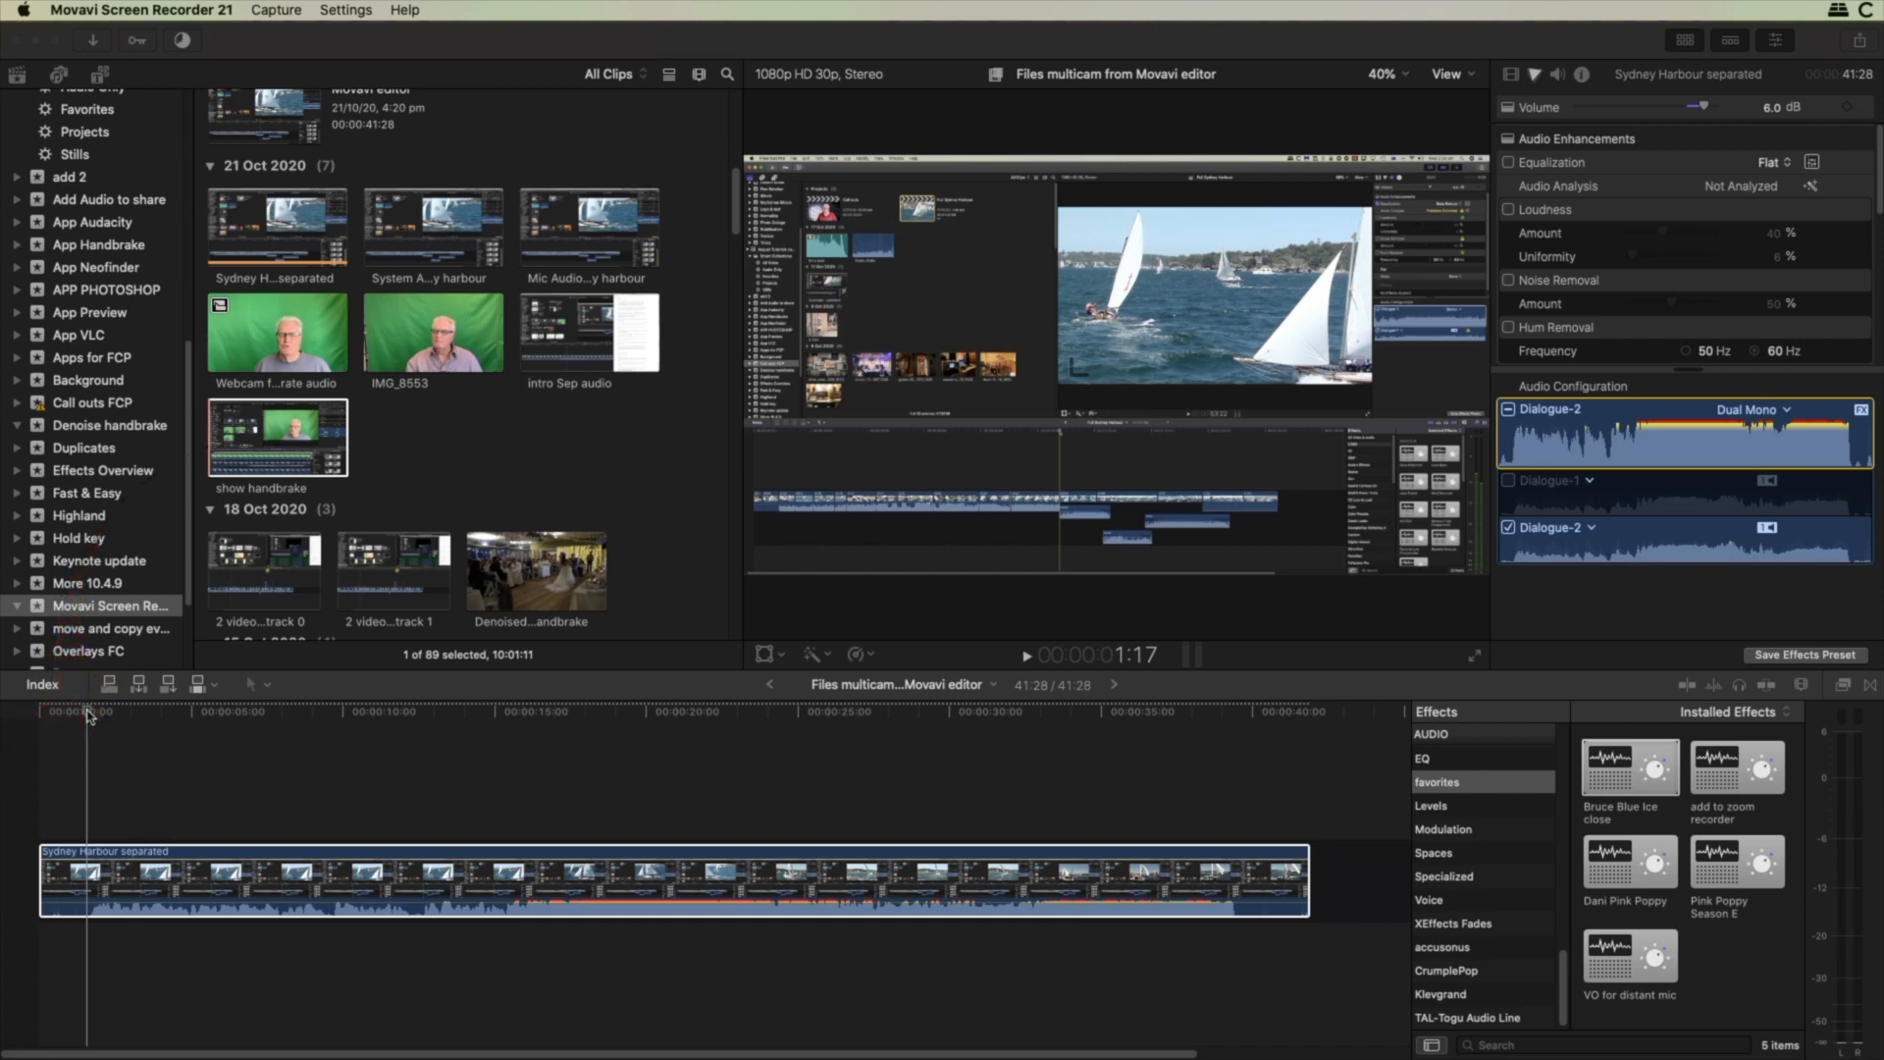
In Final Cut Pro, play the "Sydney Harbour separated" clip from near its start to hear its audio
{"action": "left_click", "coordinate": [86, 714]}
{"action": "key", "text": "space"}
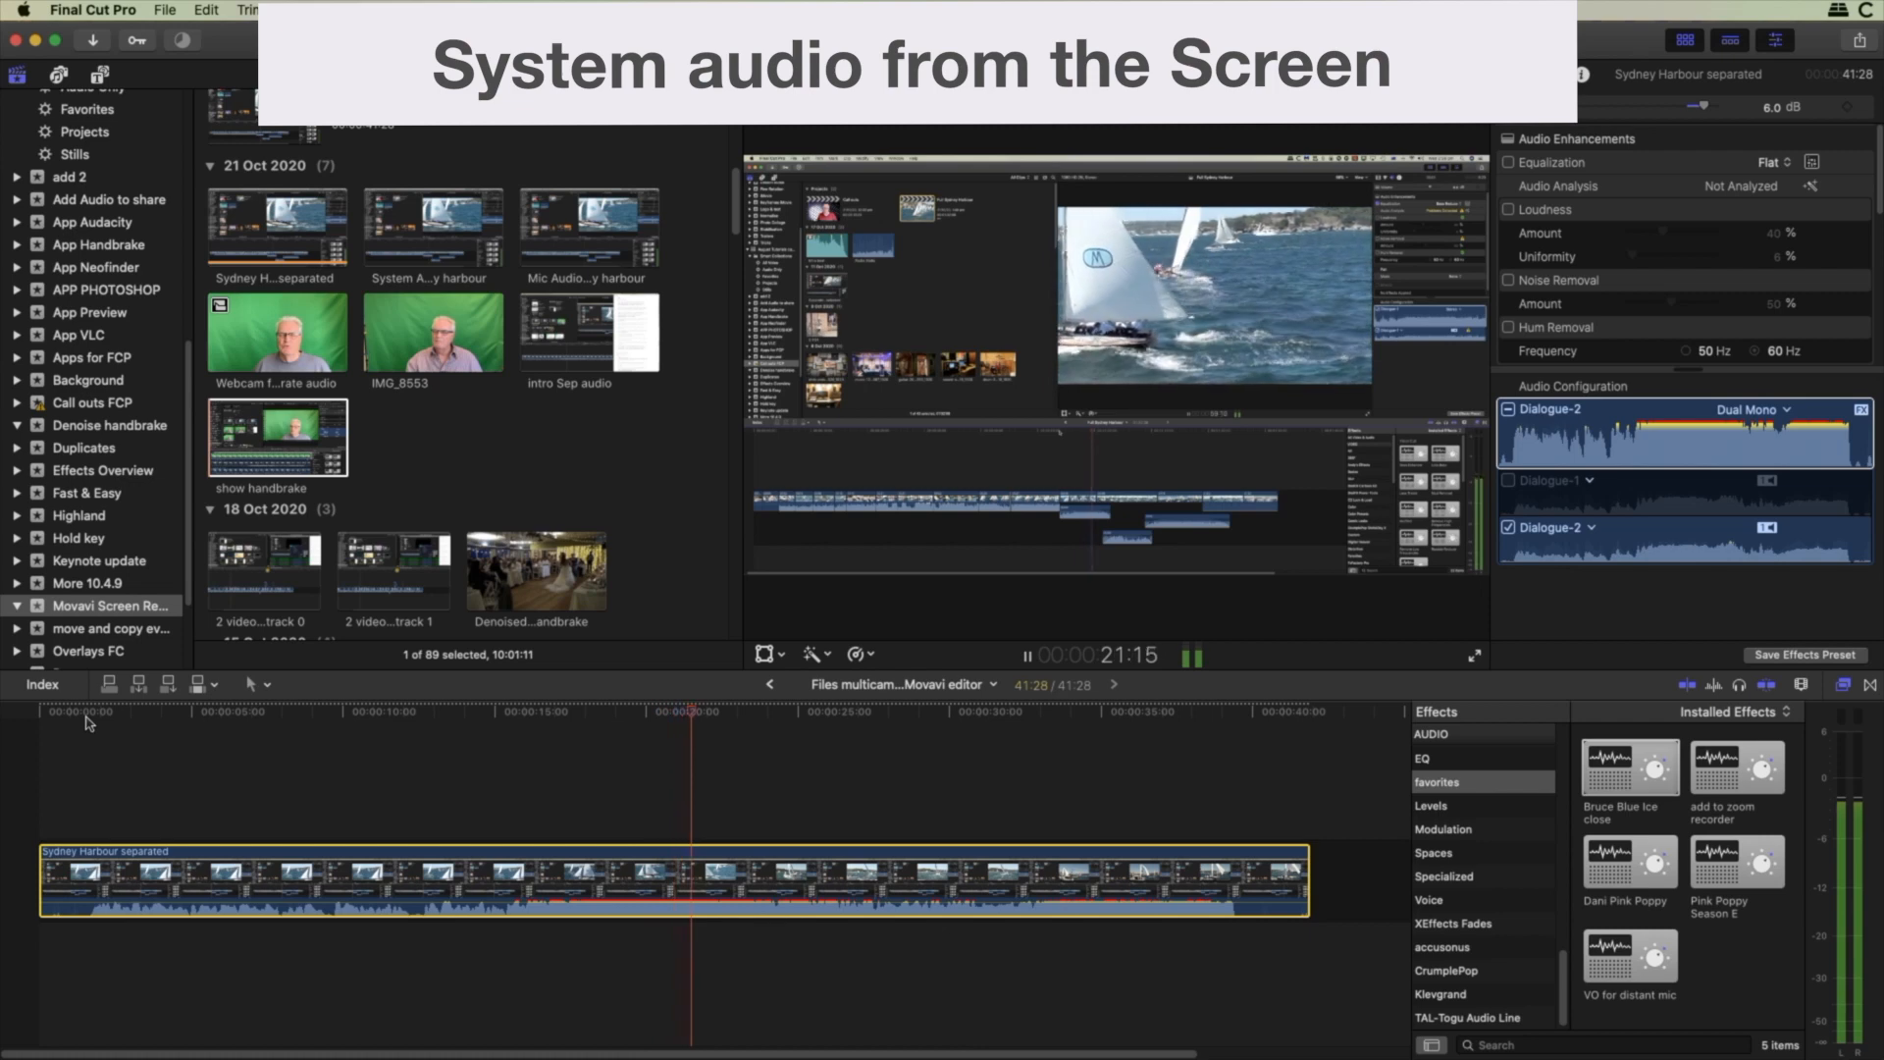
{"action": "key", "text": "space"}
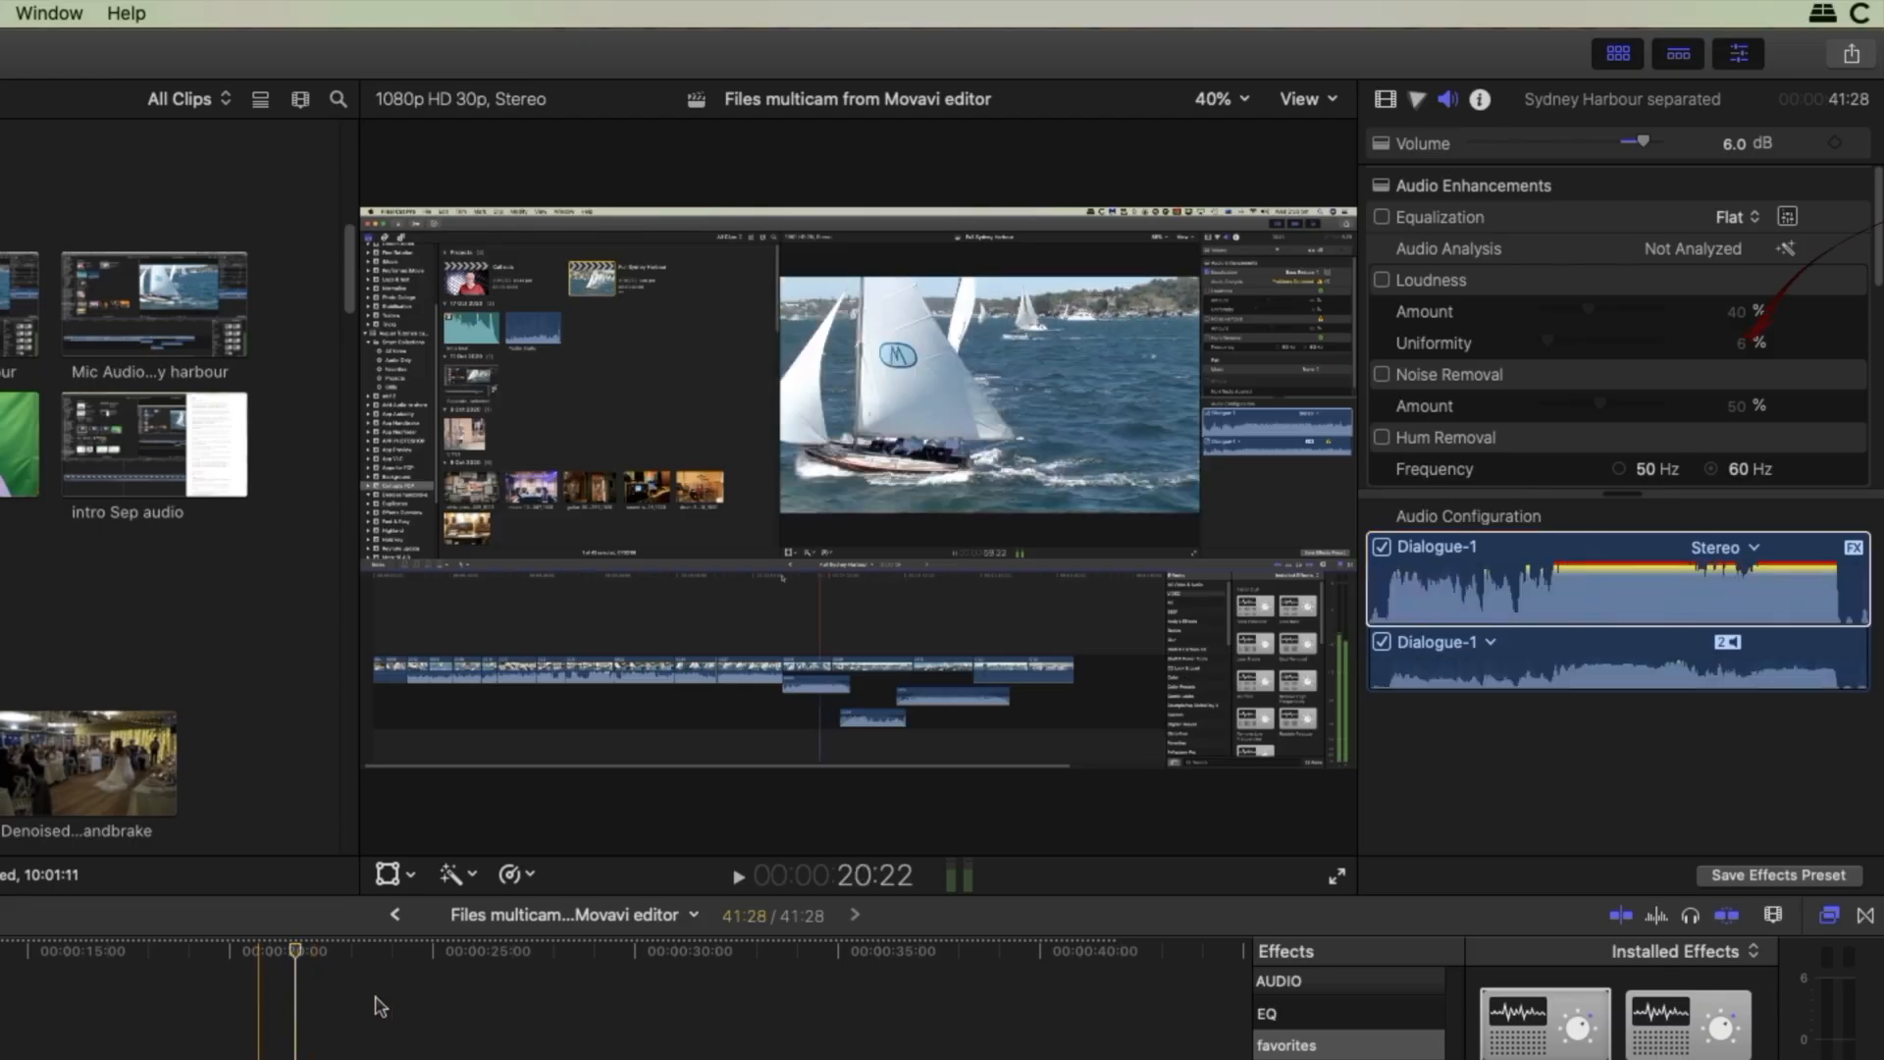
Set the "Sydney Harbour separated" clip's audio configuration to Dual Mono and play back its separated audio
{"action": "left_click", "coordinate": [1753, 549]}
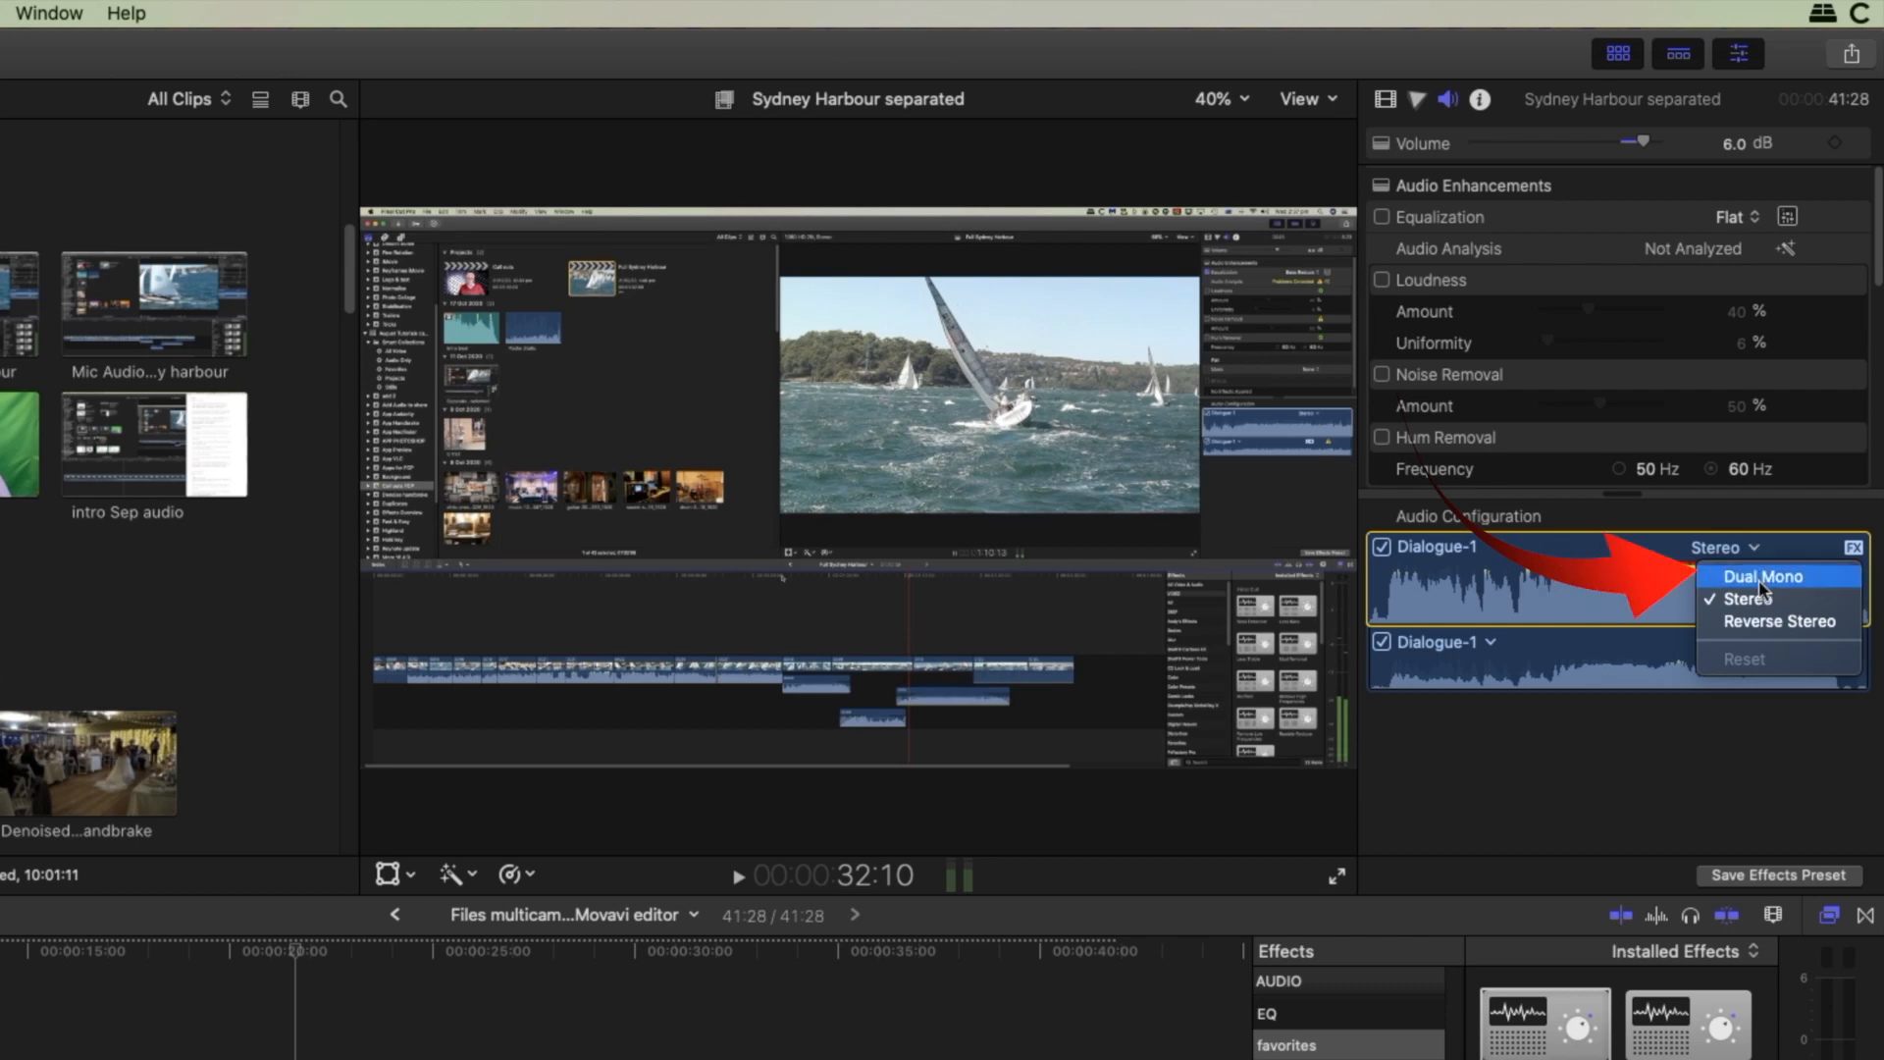
{"action": "left_click", "coordinate": [1761, 580]}
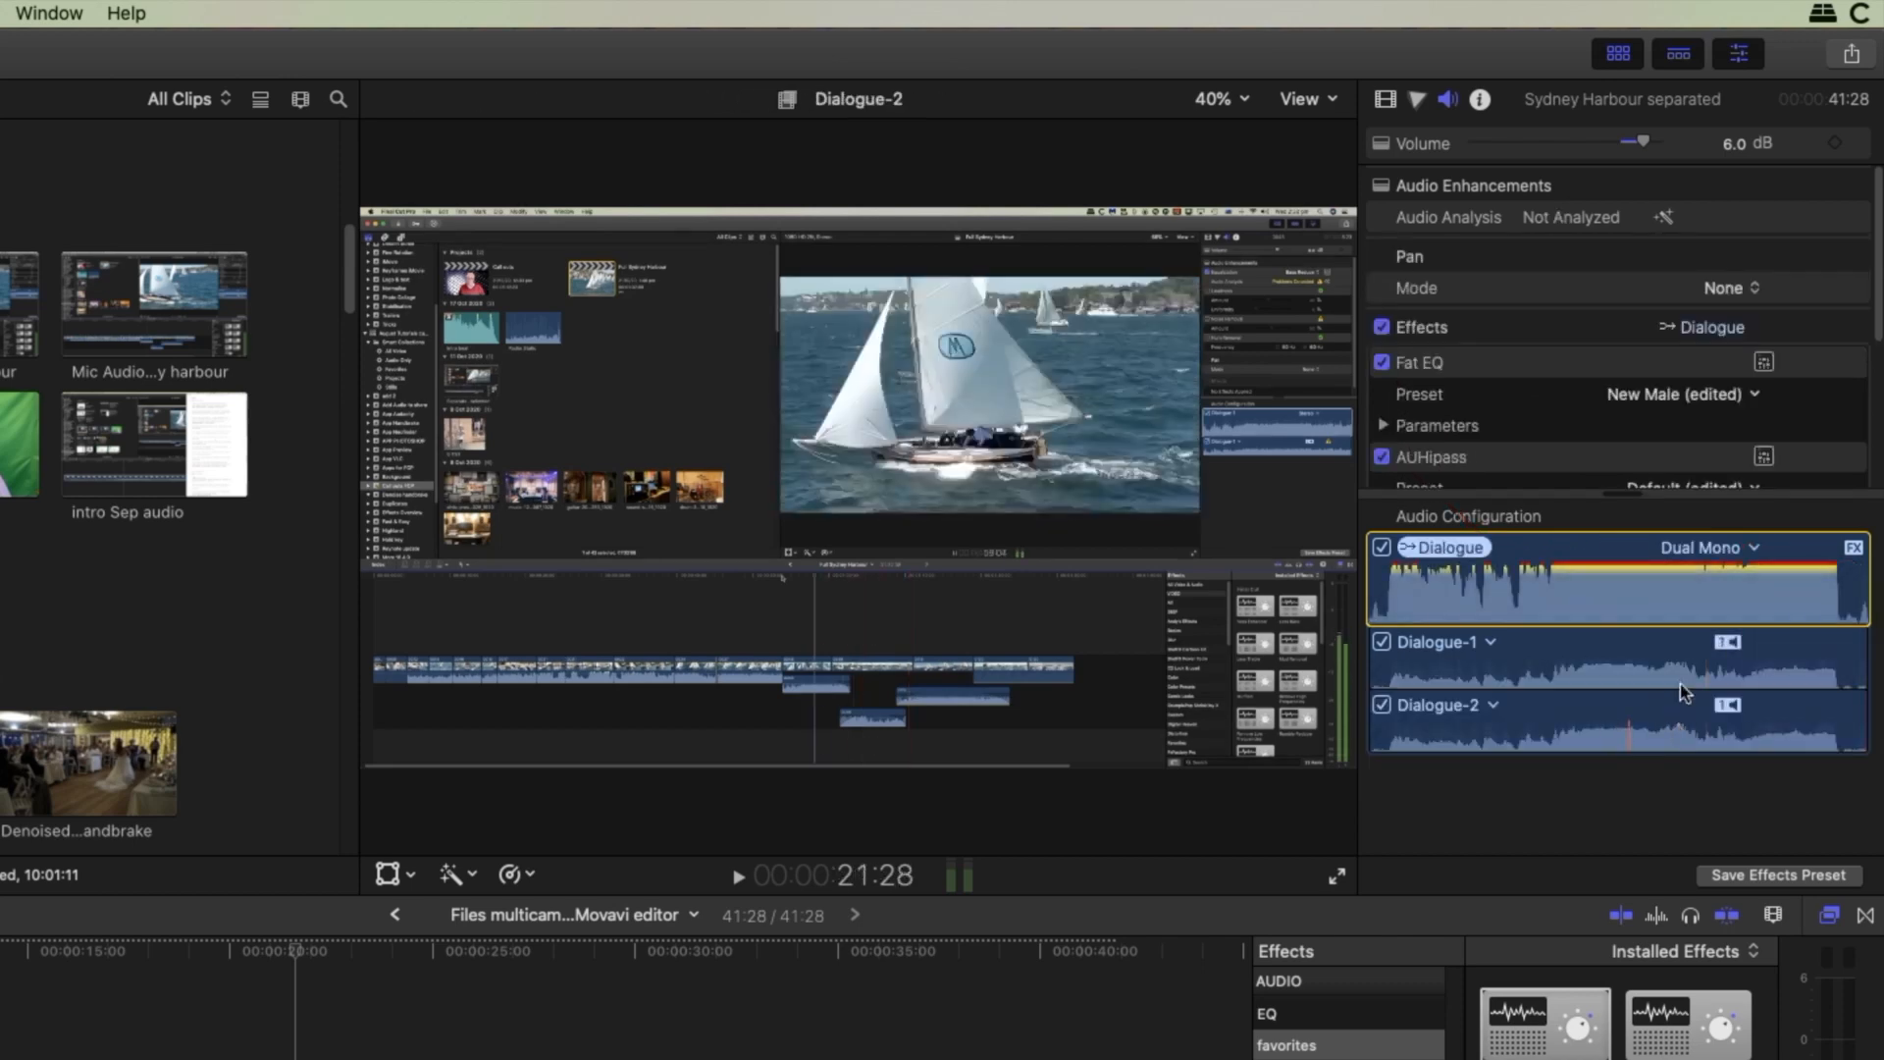
{"action": "key", "text": "space"}
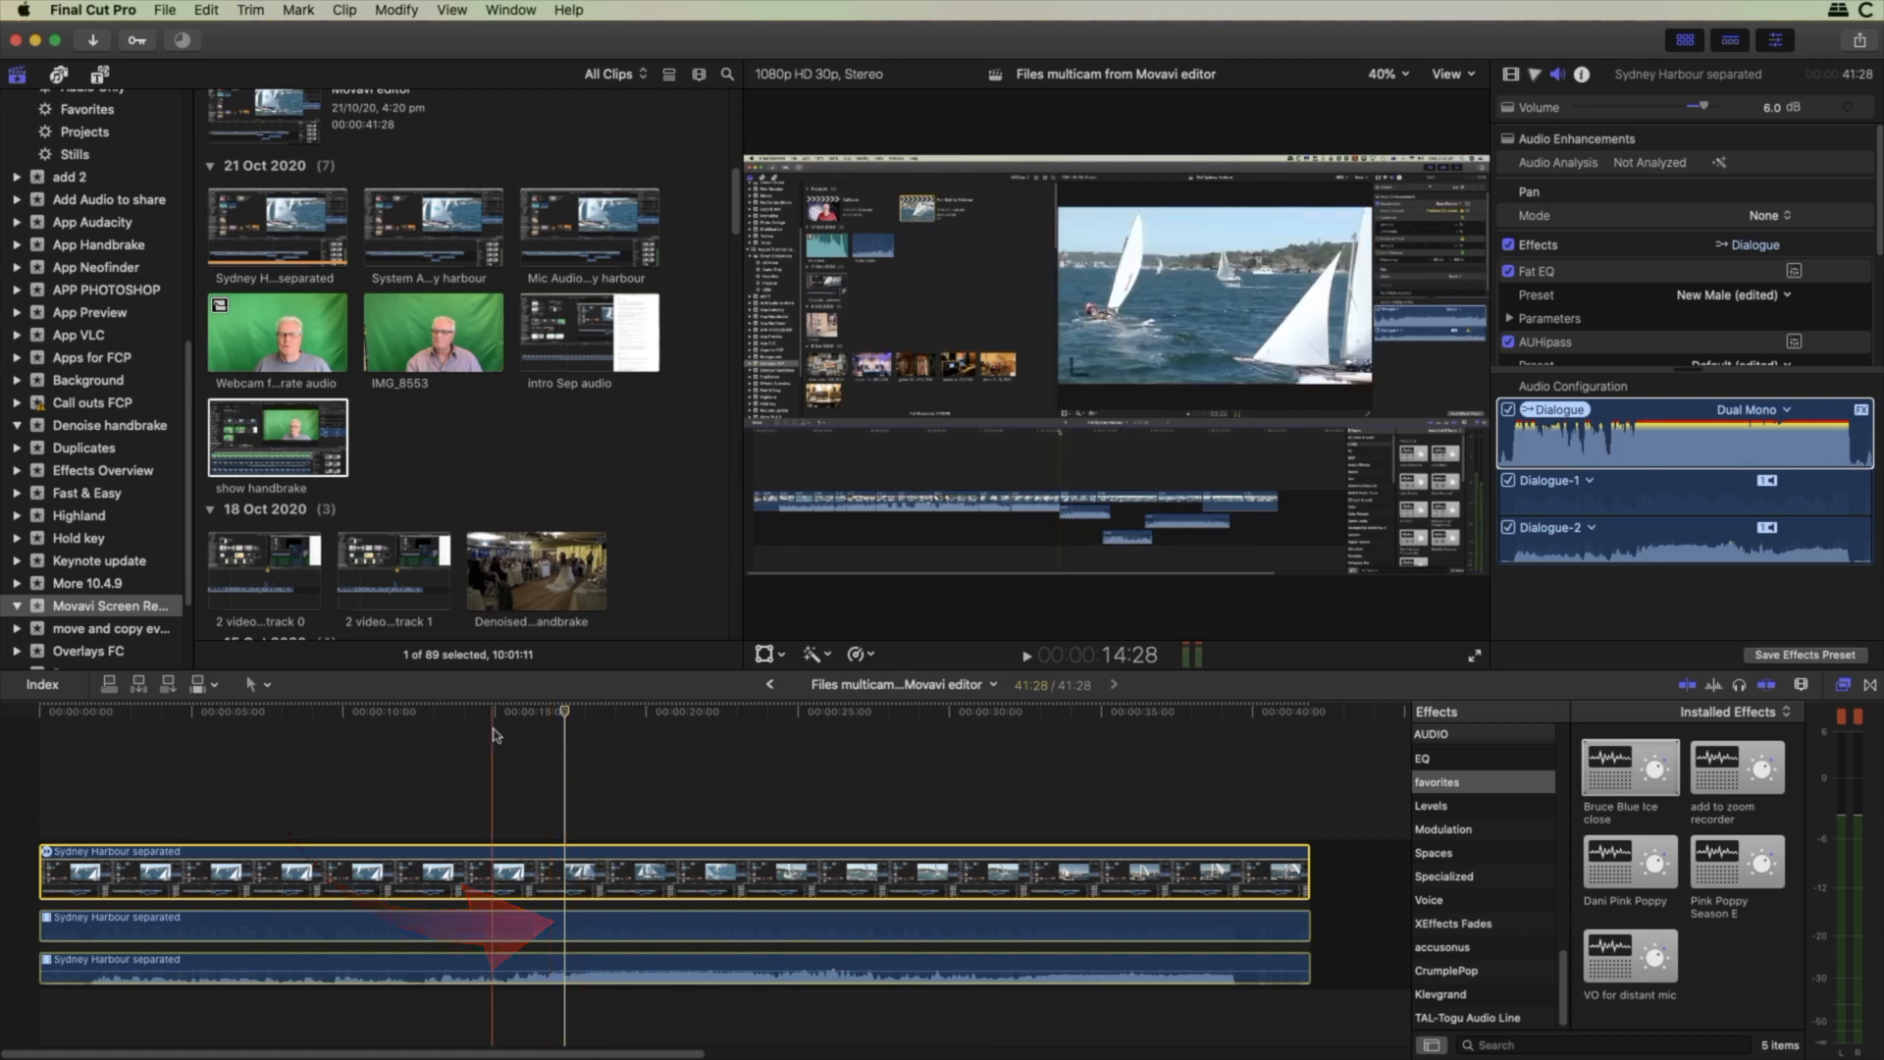
{"action": "key", "text": "space"}
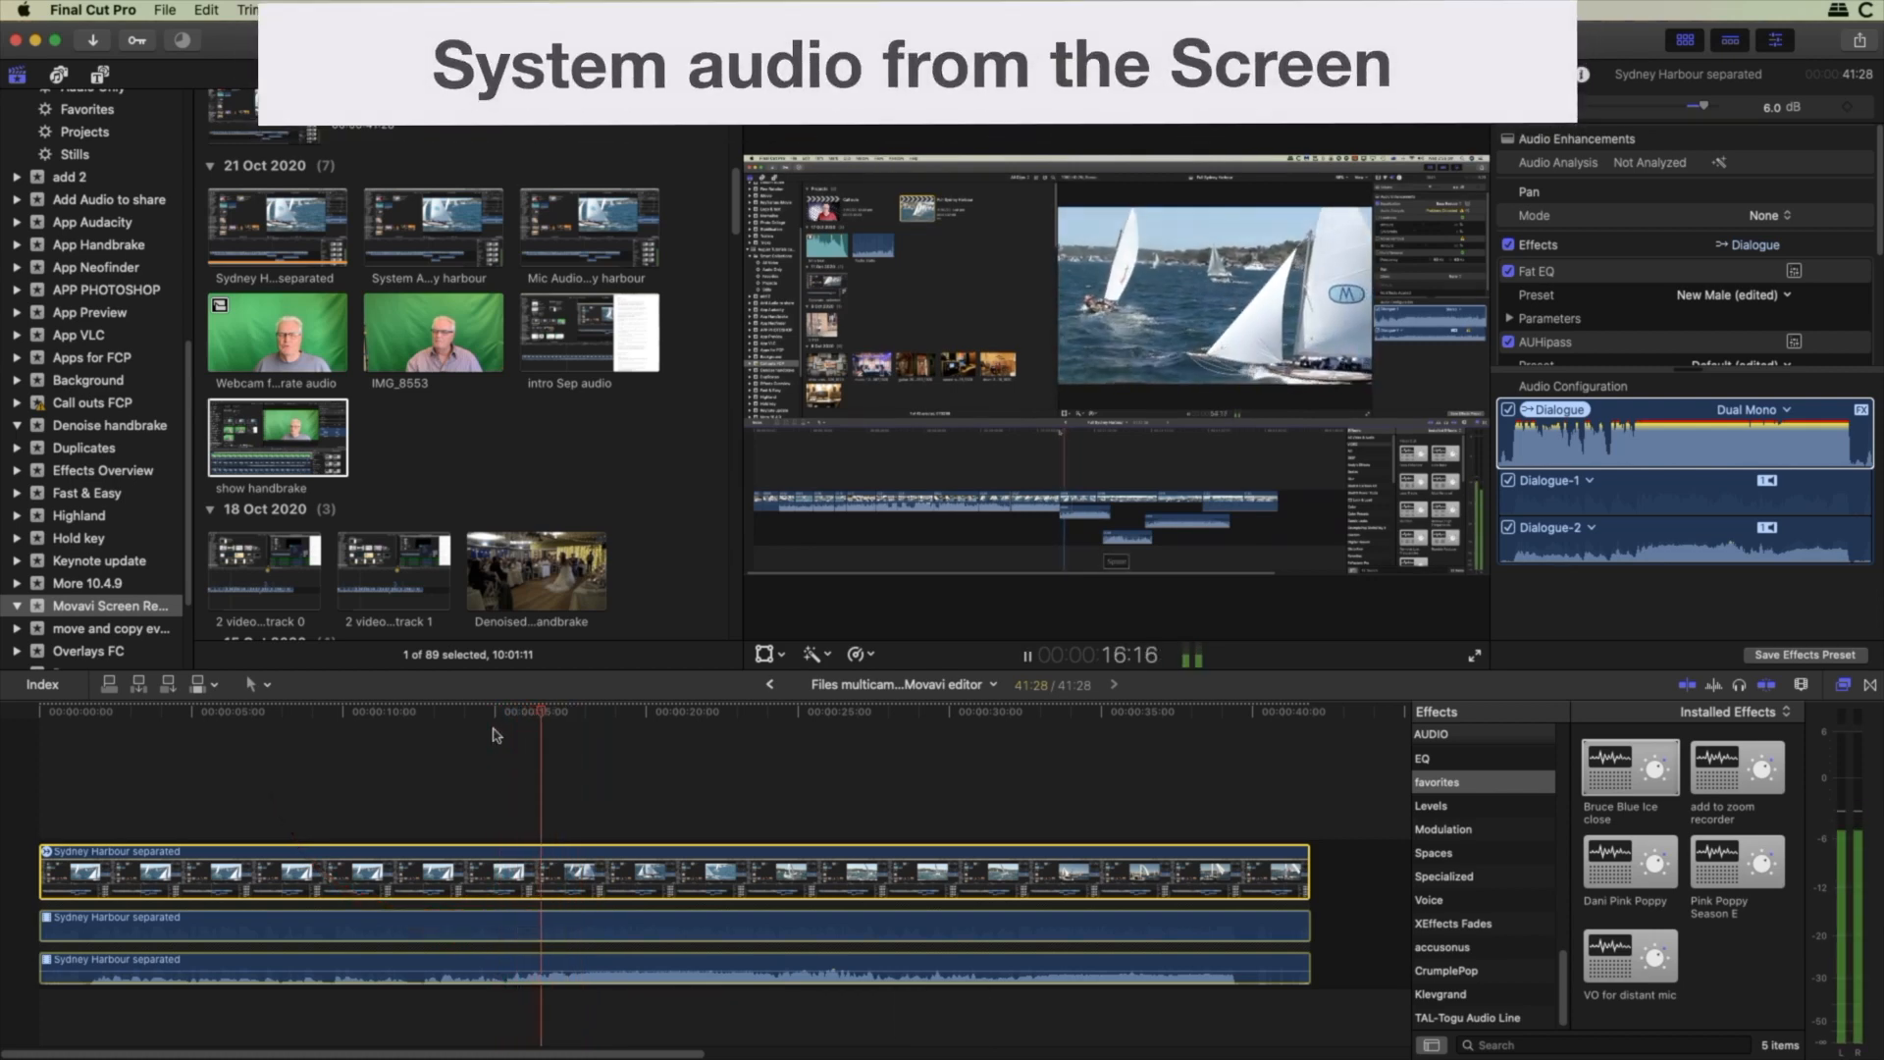
{"action": "key", "text": "space"}
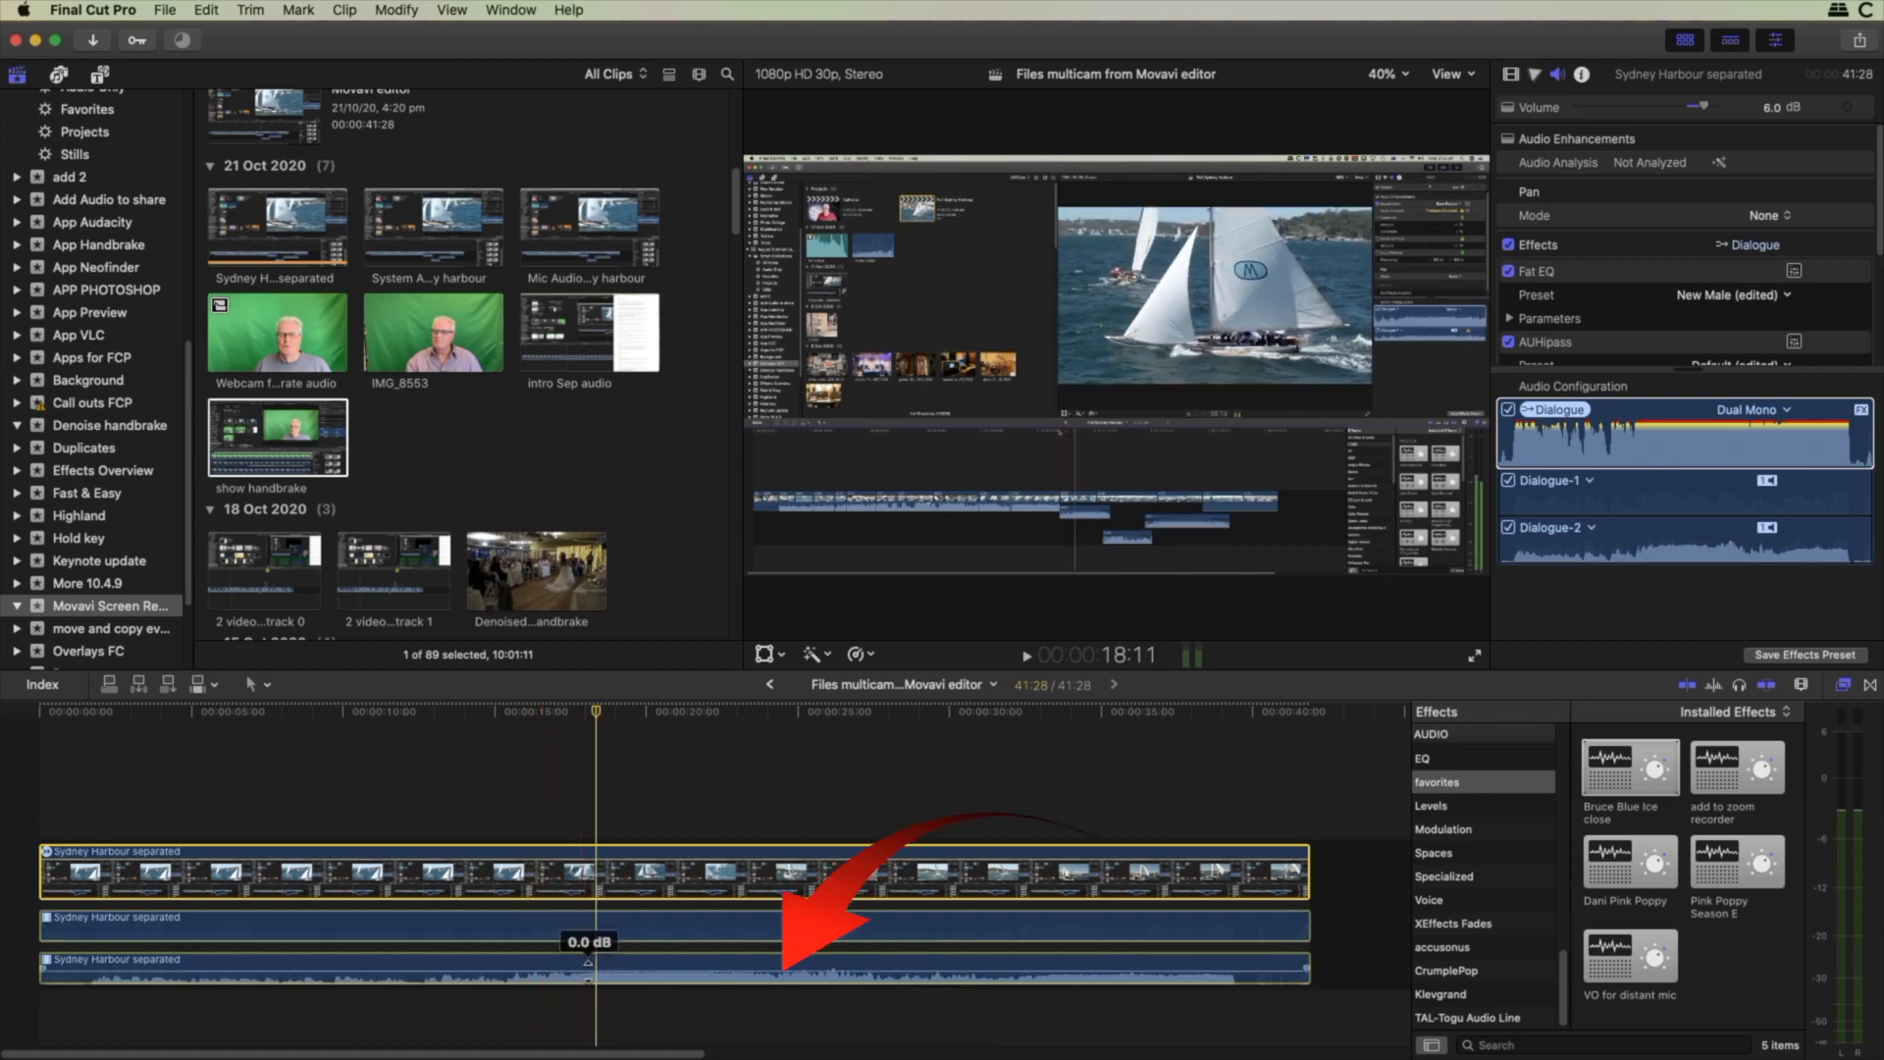
Raise the volume of the upper detached audio track and play back the timeline
{"action": "left_click_drag", "start_coordinate": [610, 933], "coordinate": [610, 923]}
{"action": "key", "text": "space"}
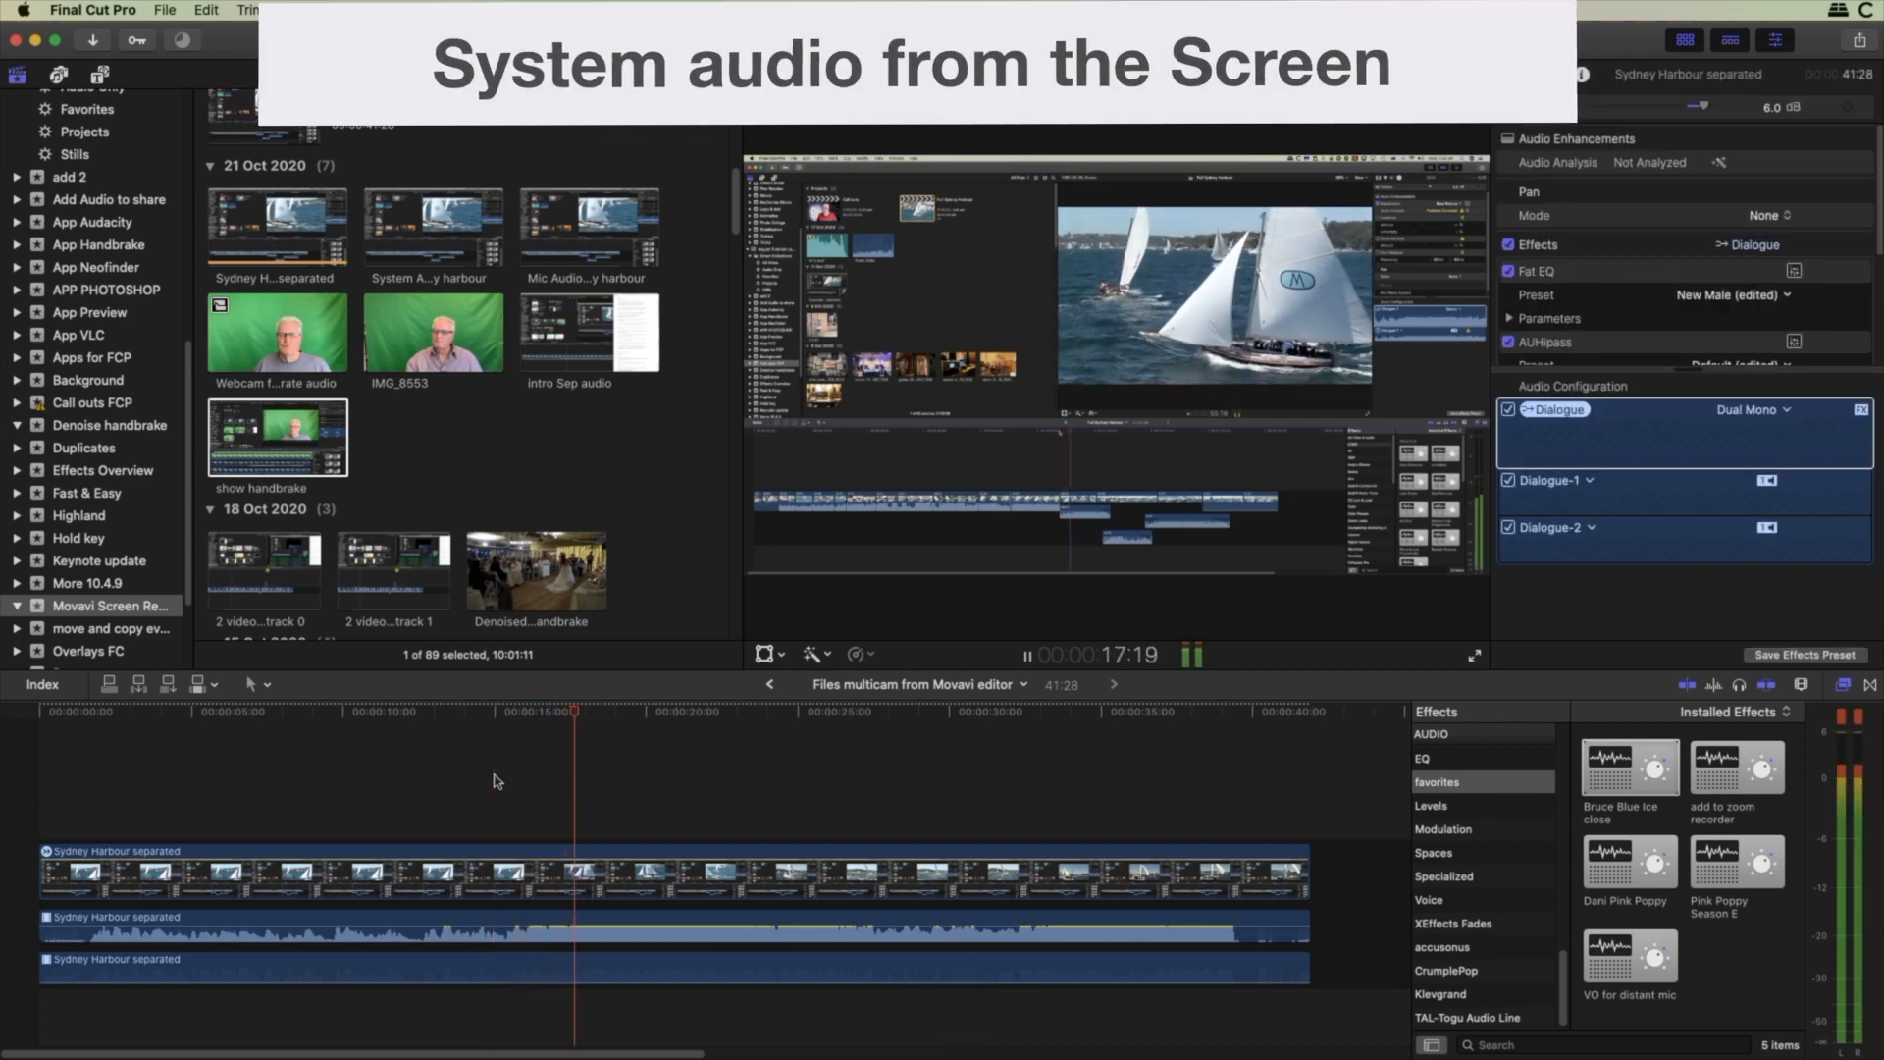
{"action": "key", "text": "space"}
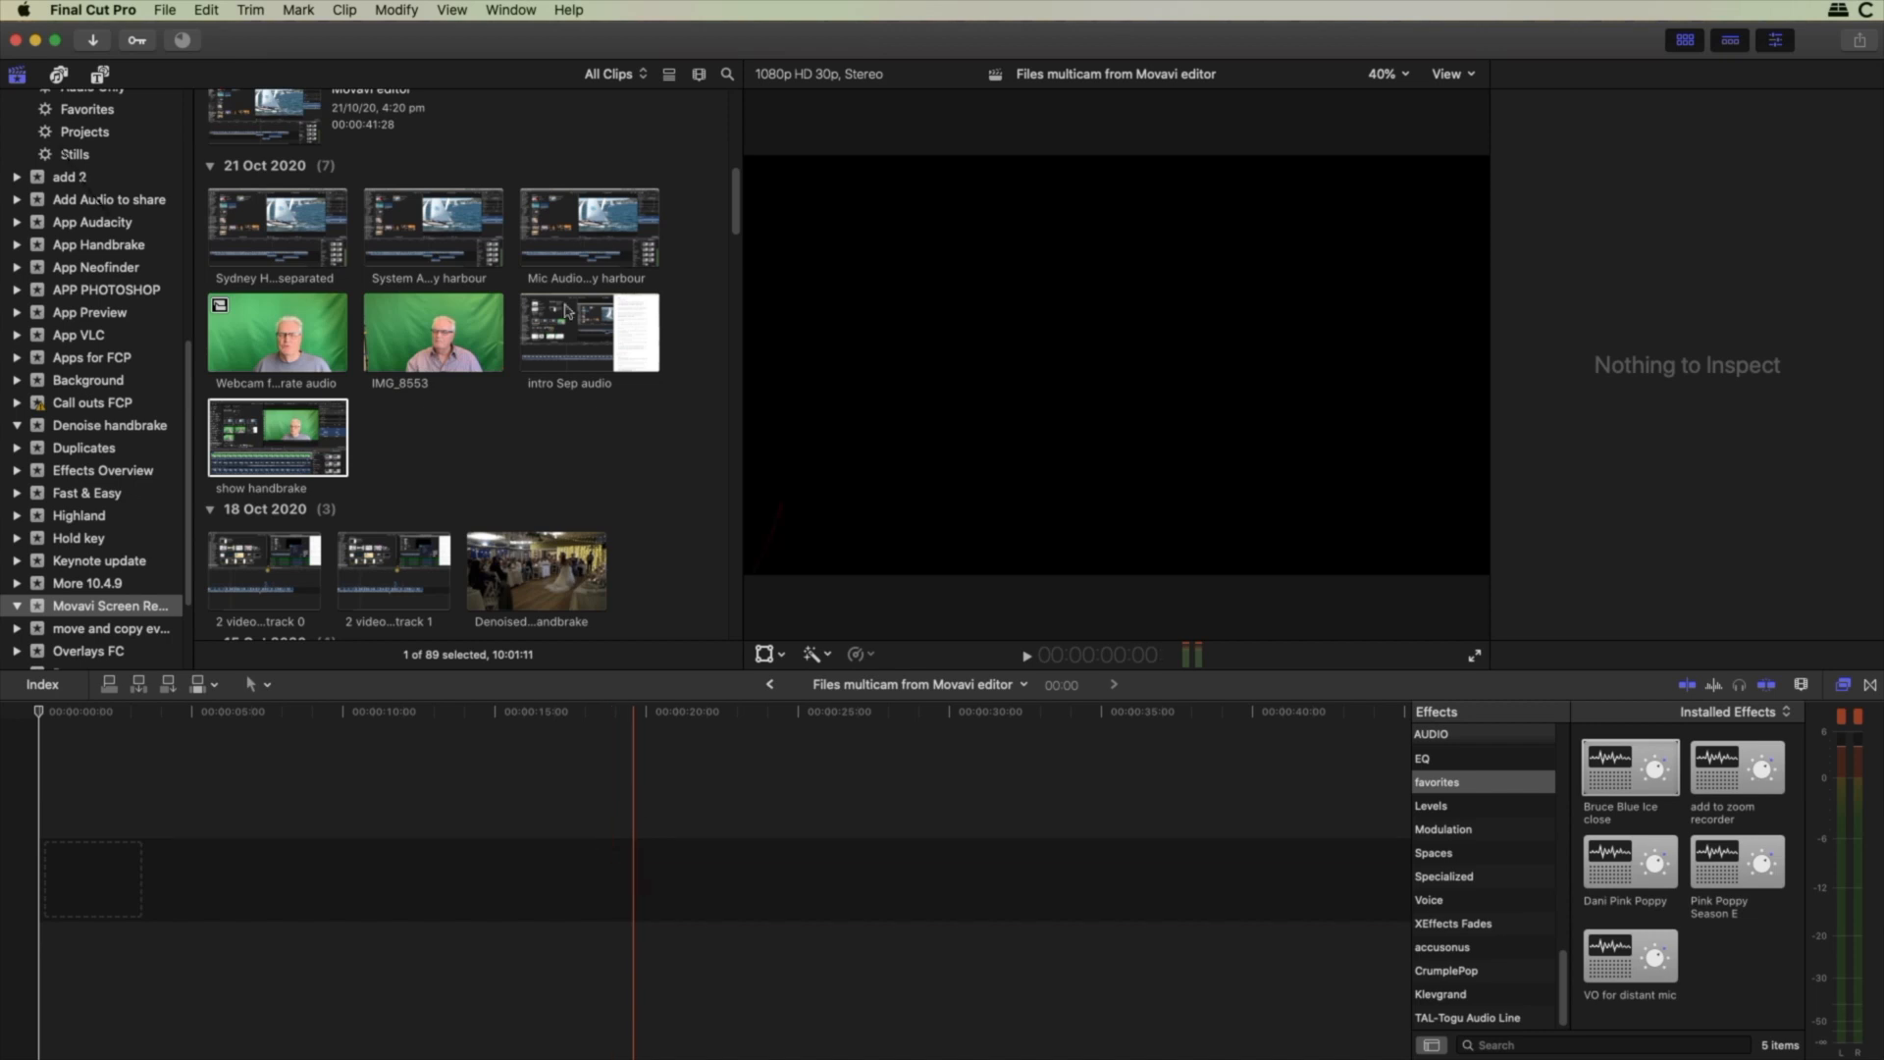
Place the "System Audio Sydney harbour" clip in the empty timeline and connect "Mic Audio Sydney harbour" beneath it
{"action": "left_click_drag", "start_coordinate": [429, 160], "coordinate": [555, 145]}
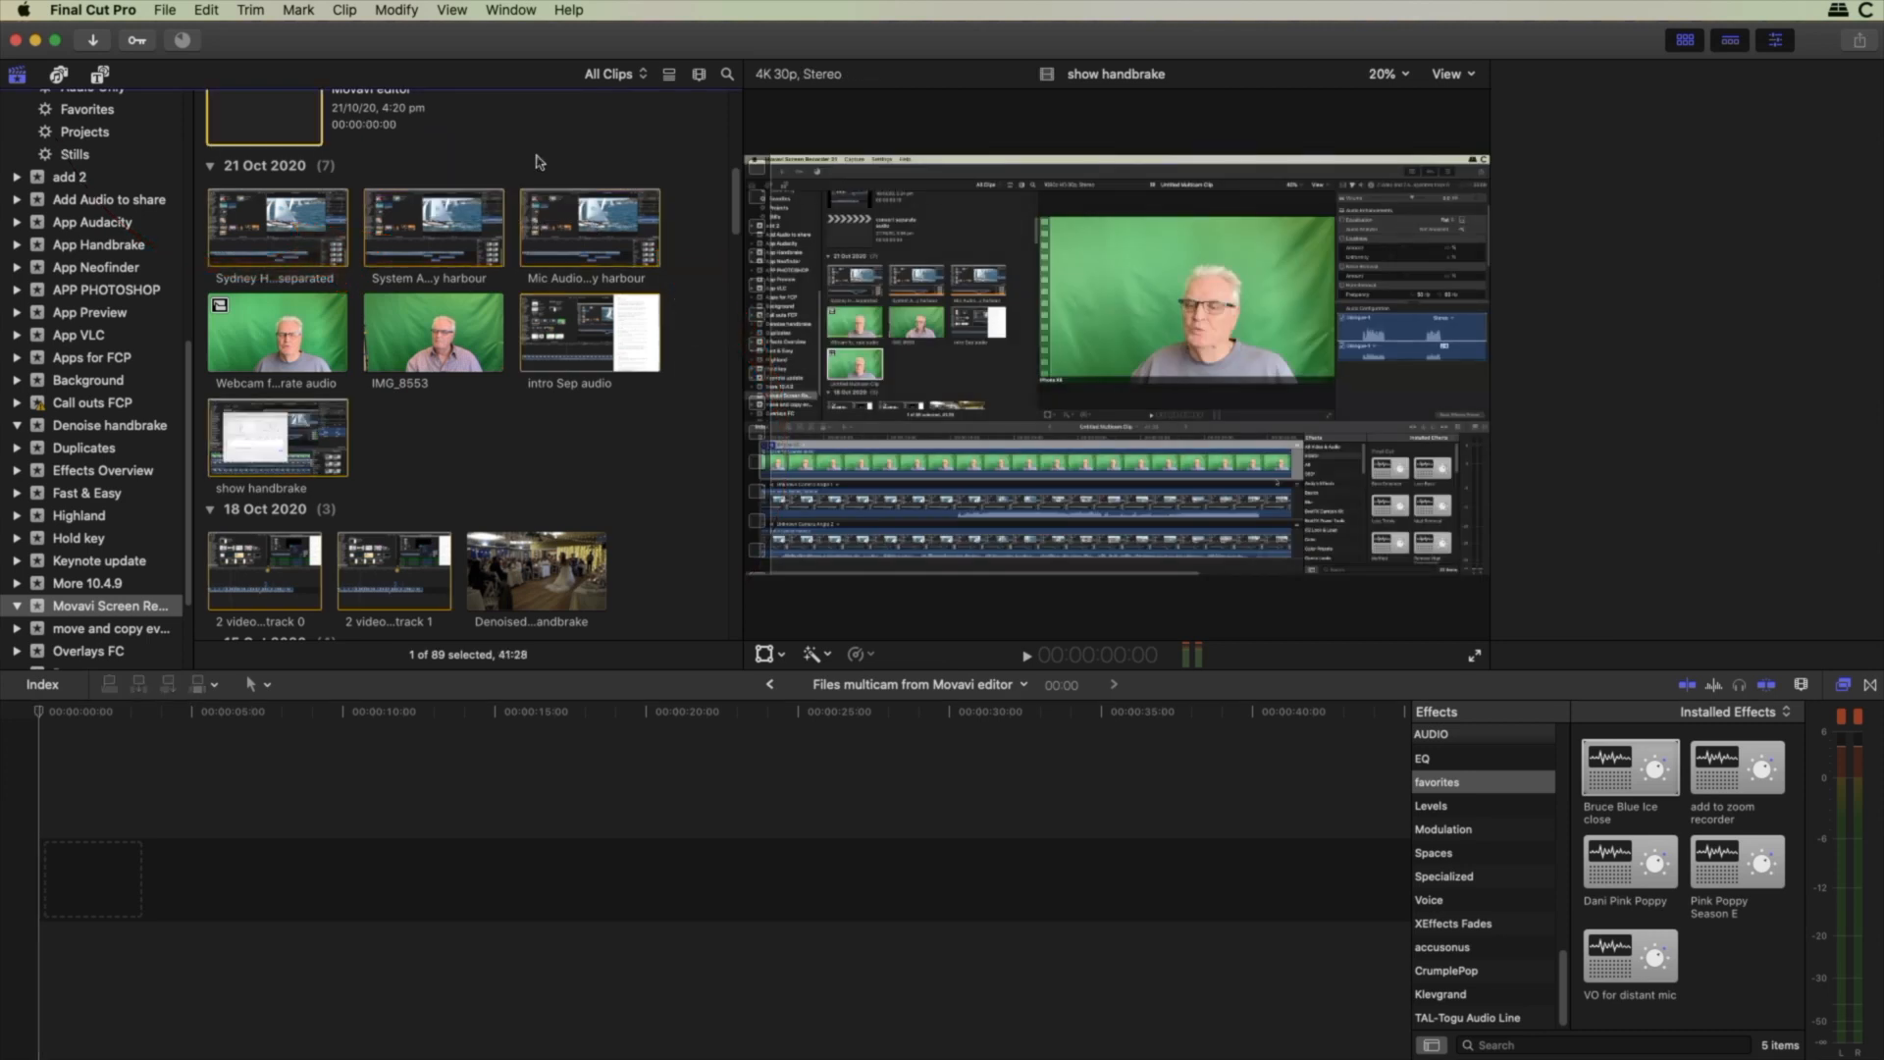
{"action": "left_click", "coordinate": [497, 212]}
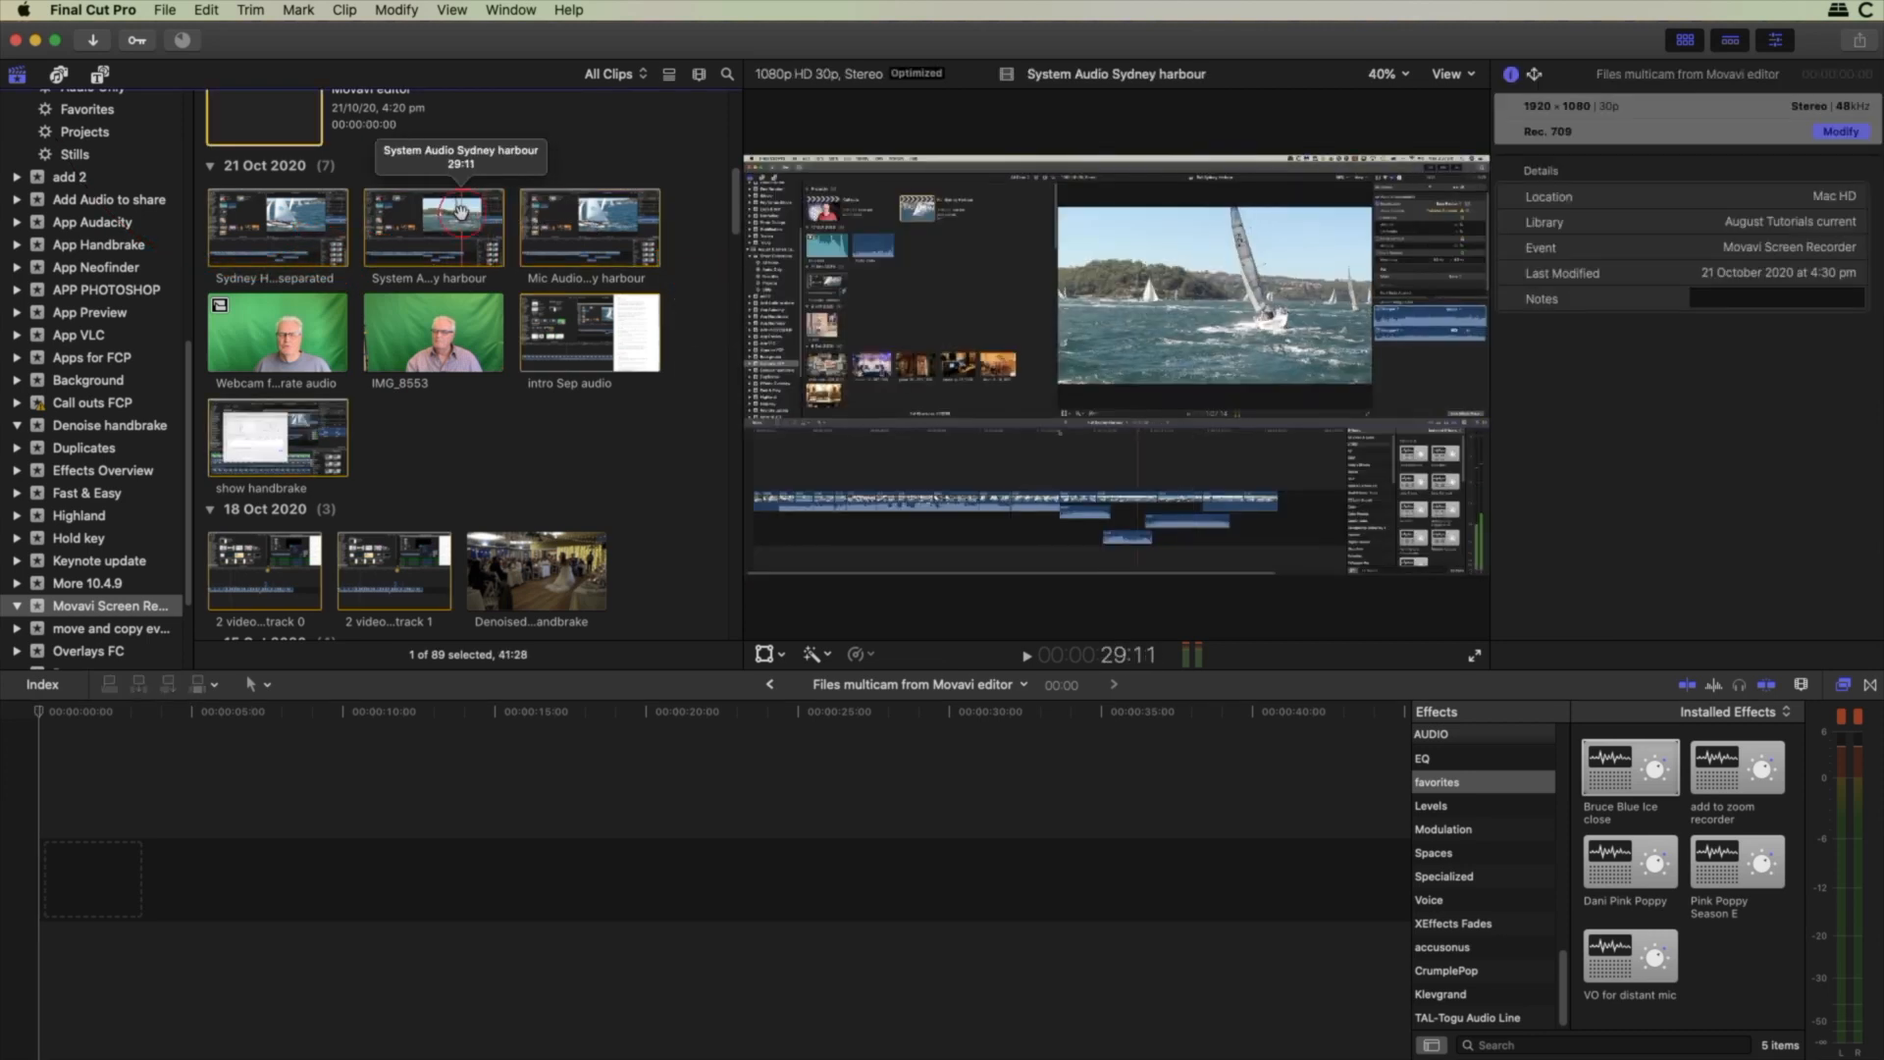
{"action": "left_click_drag", "start_coordinate": [339, 863], "coordinate": [138, 888]}
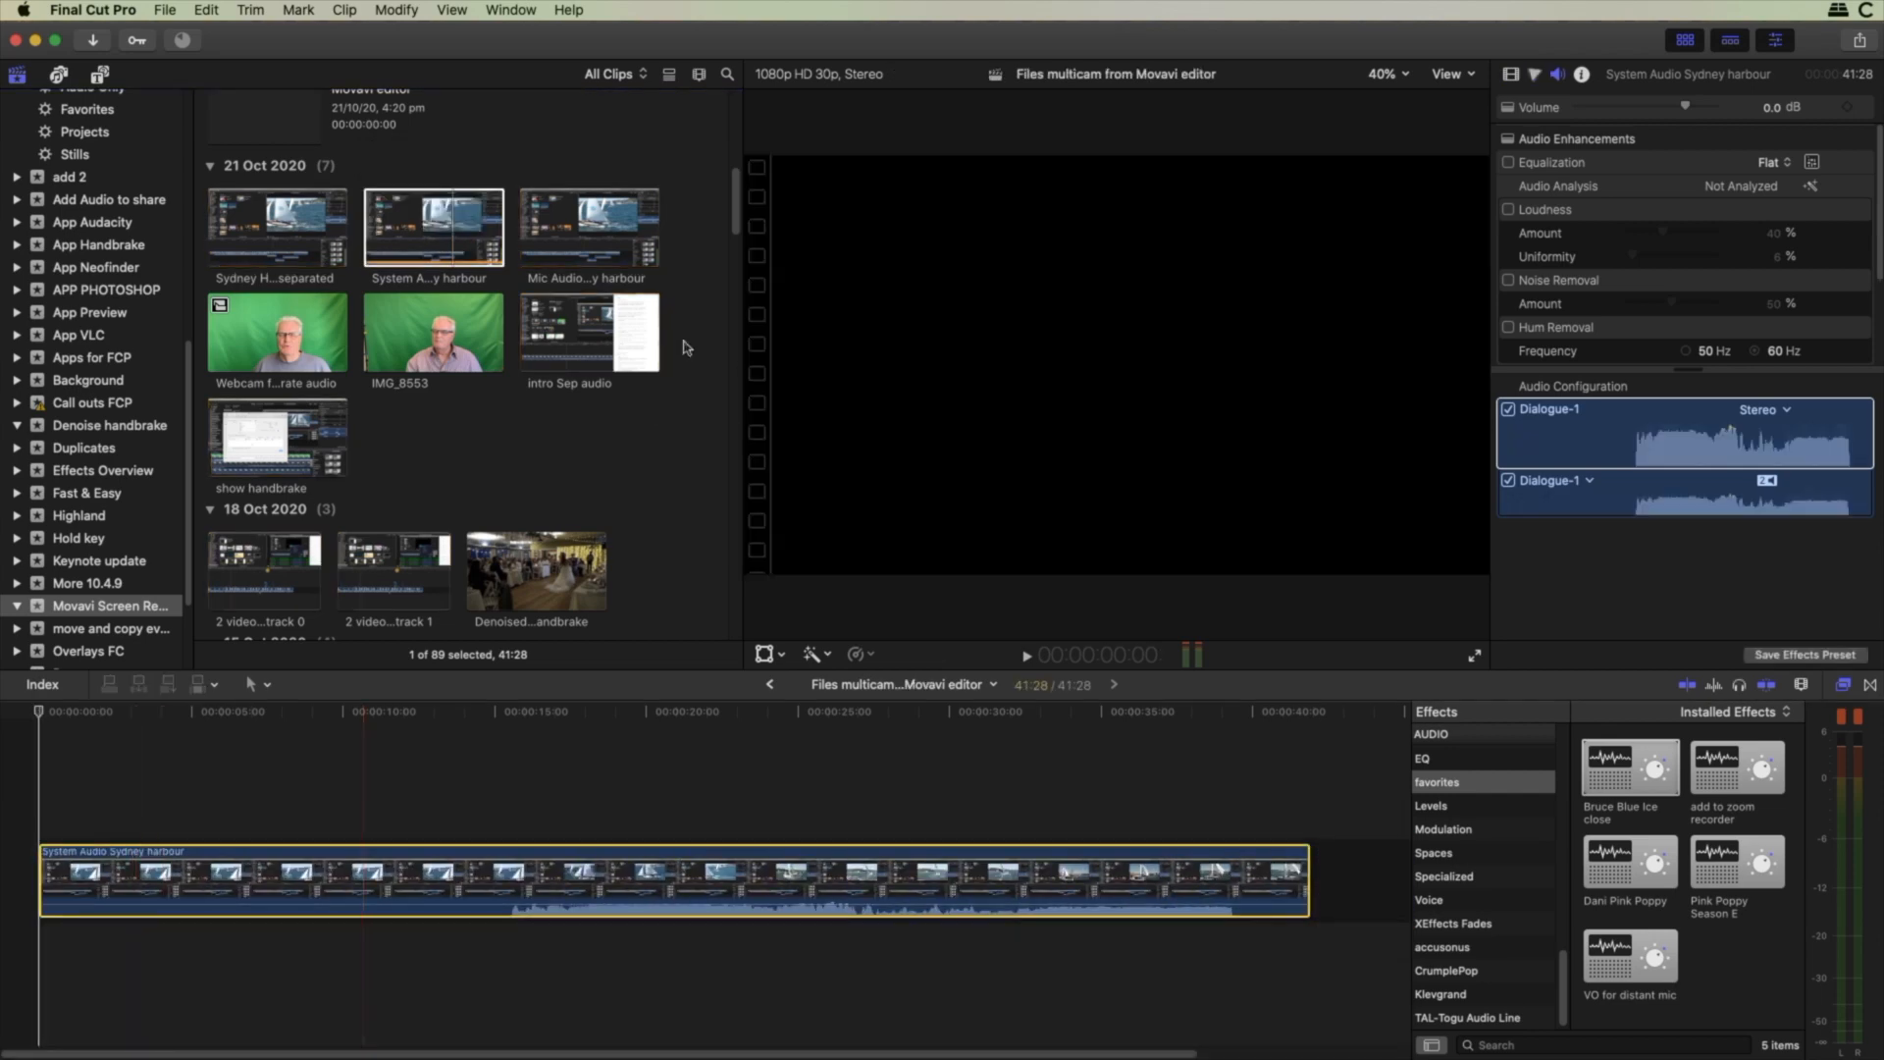
{"action": "left_click", "coordinate": [592, 220]}
{"action": "left_click_drag", "start_coordinate": [593, 221], "coordinate": [236, 989]}
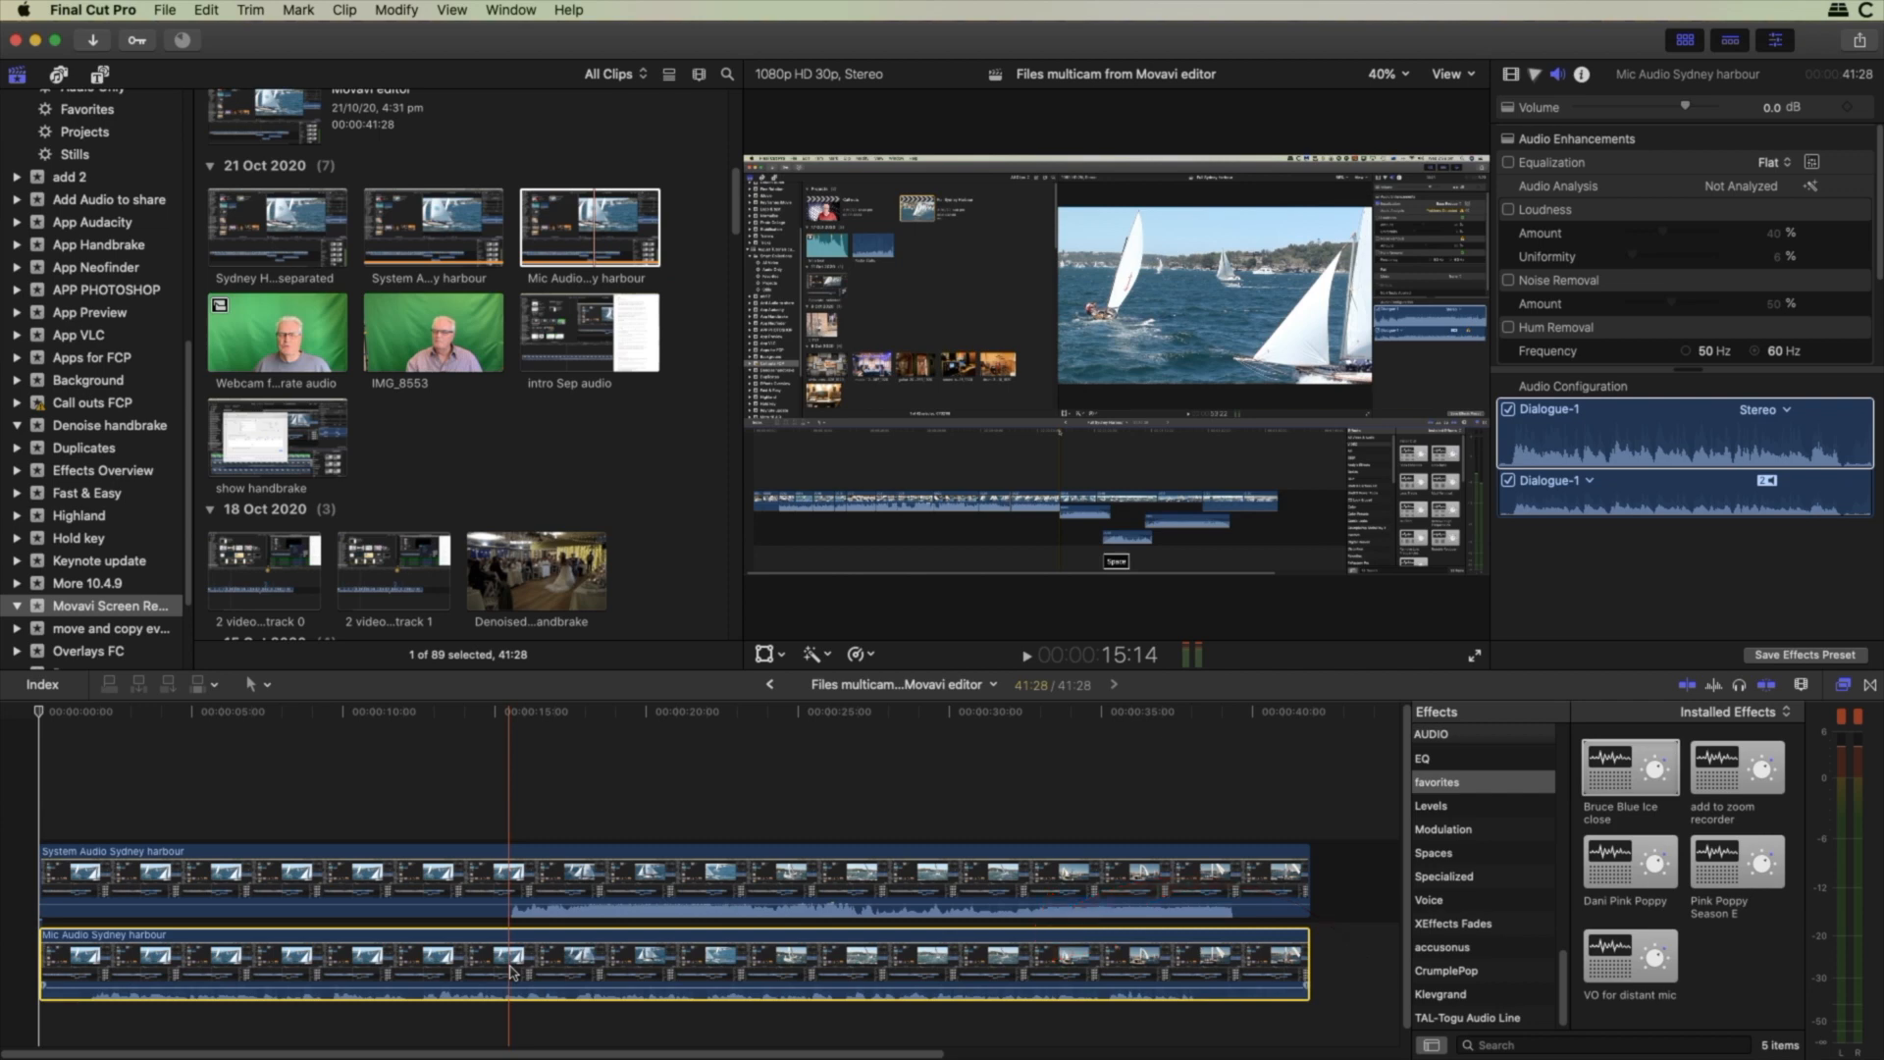
Raise the volume of the "Mic Audio Sydney harbour" clip to 6.0 dB
{"action": "key", "text": "ctrl+equal"}
{"action": "key", "text": "ctrl+equal"}
{"action": "key", "text": "ctrl+equal"}
{"action": "key", "text": "ctrl+equal"}
{"action": "key", "text": "ctrl+equal"}
{"action": "key", "text": "ctrl+equal"}
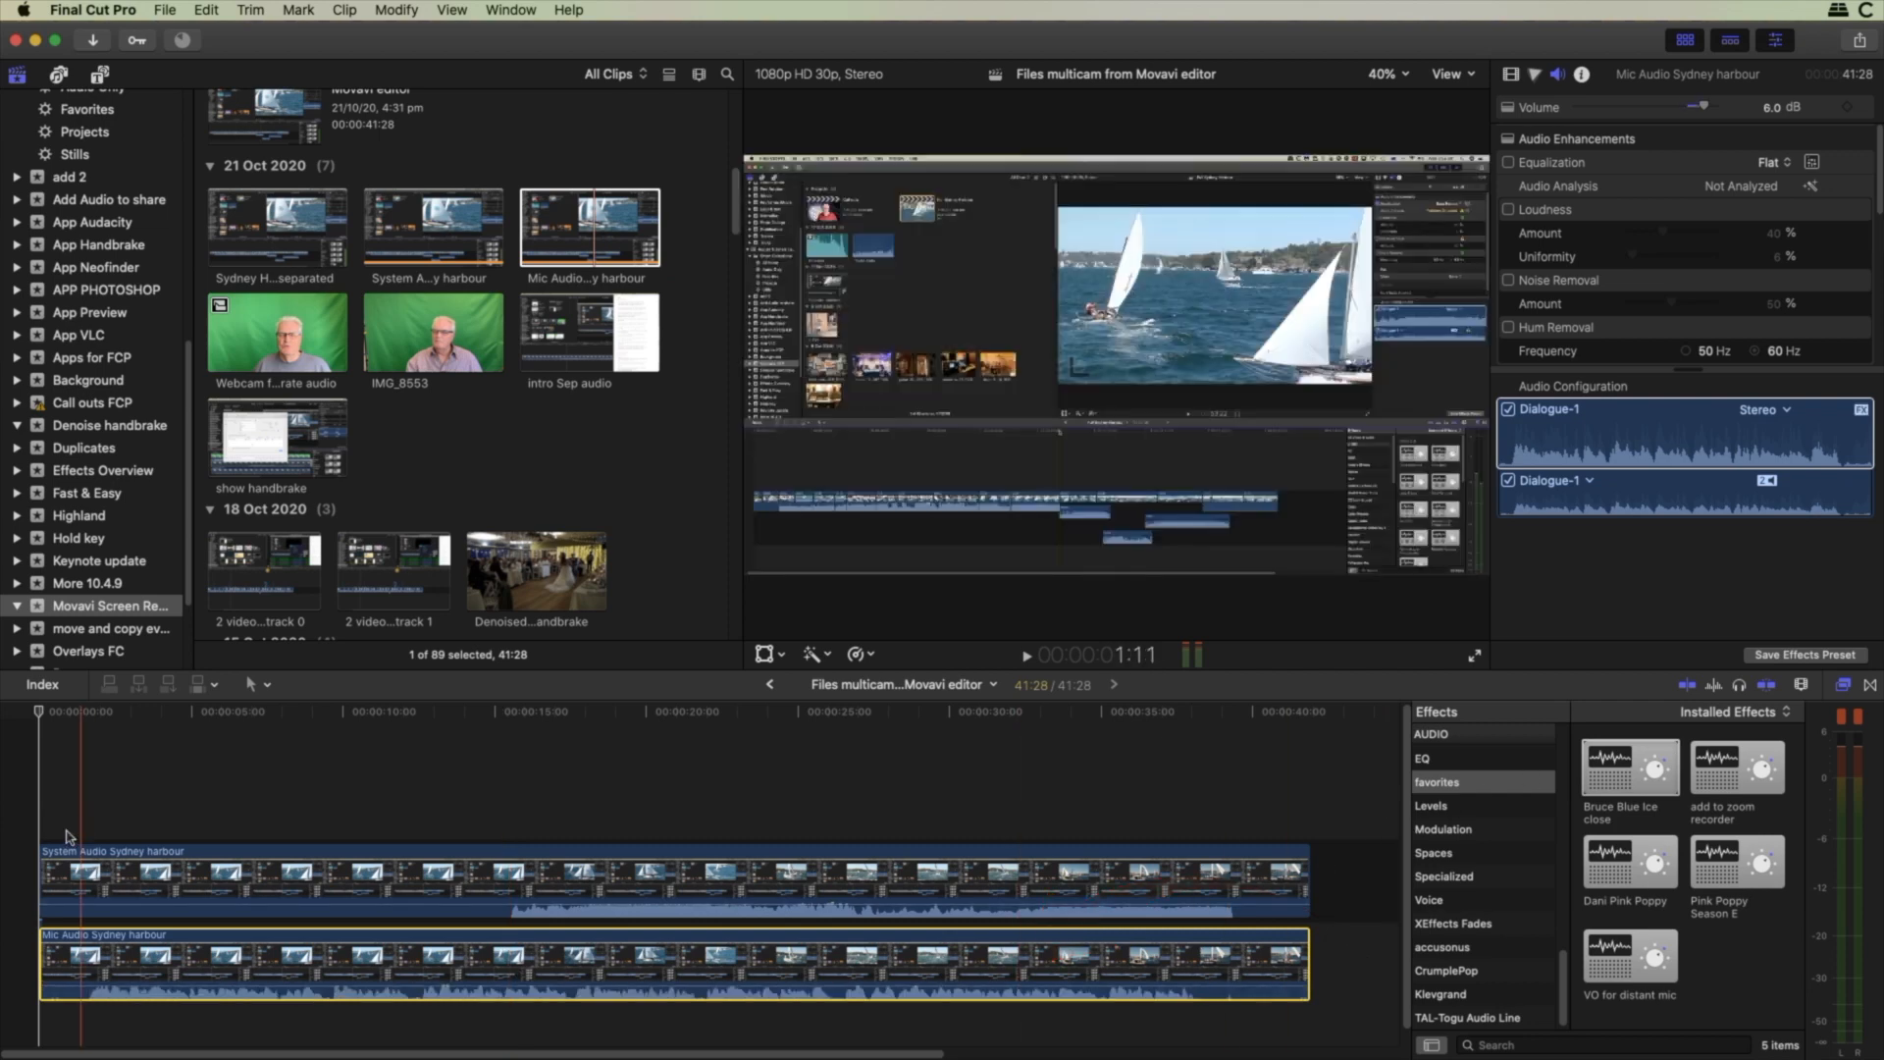
Play several sections of the stacked system and mic audio clips to check their audio balance
{"action": "key", "text": "space"}
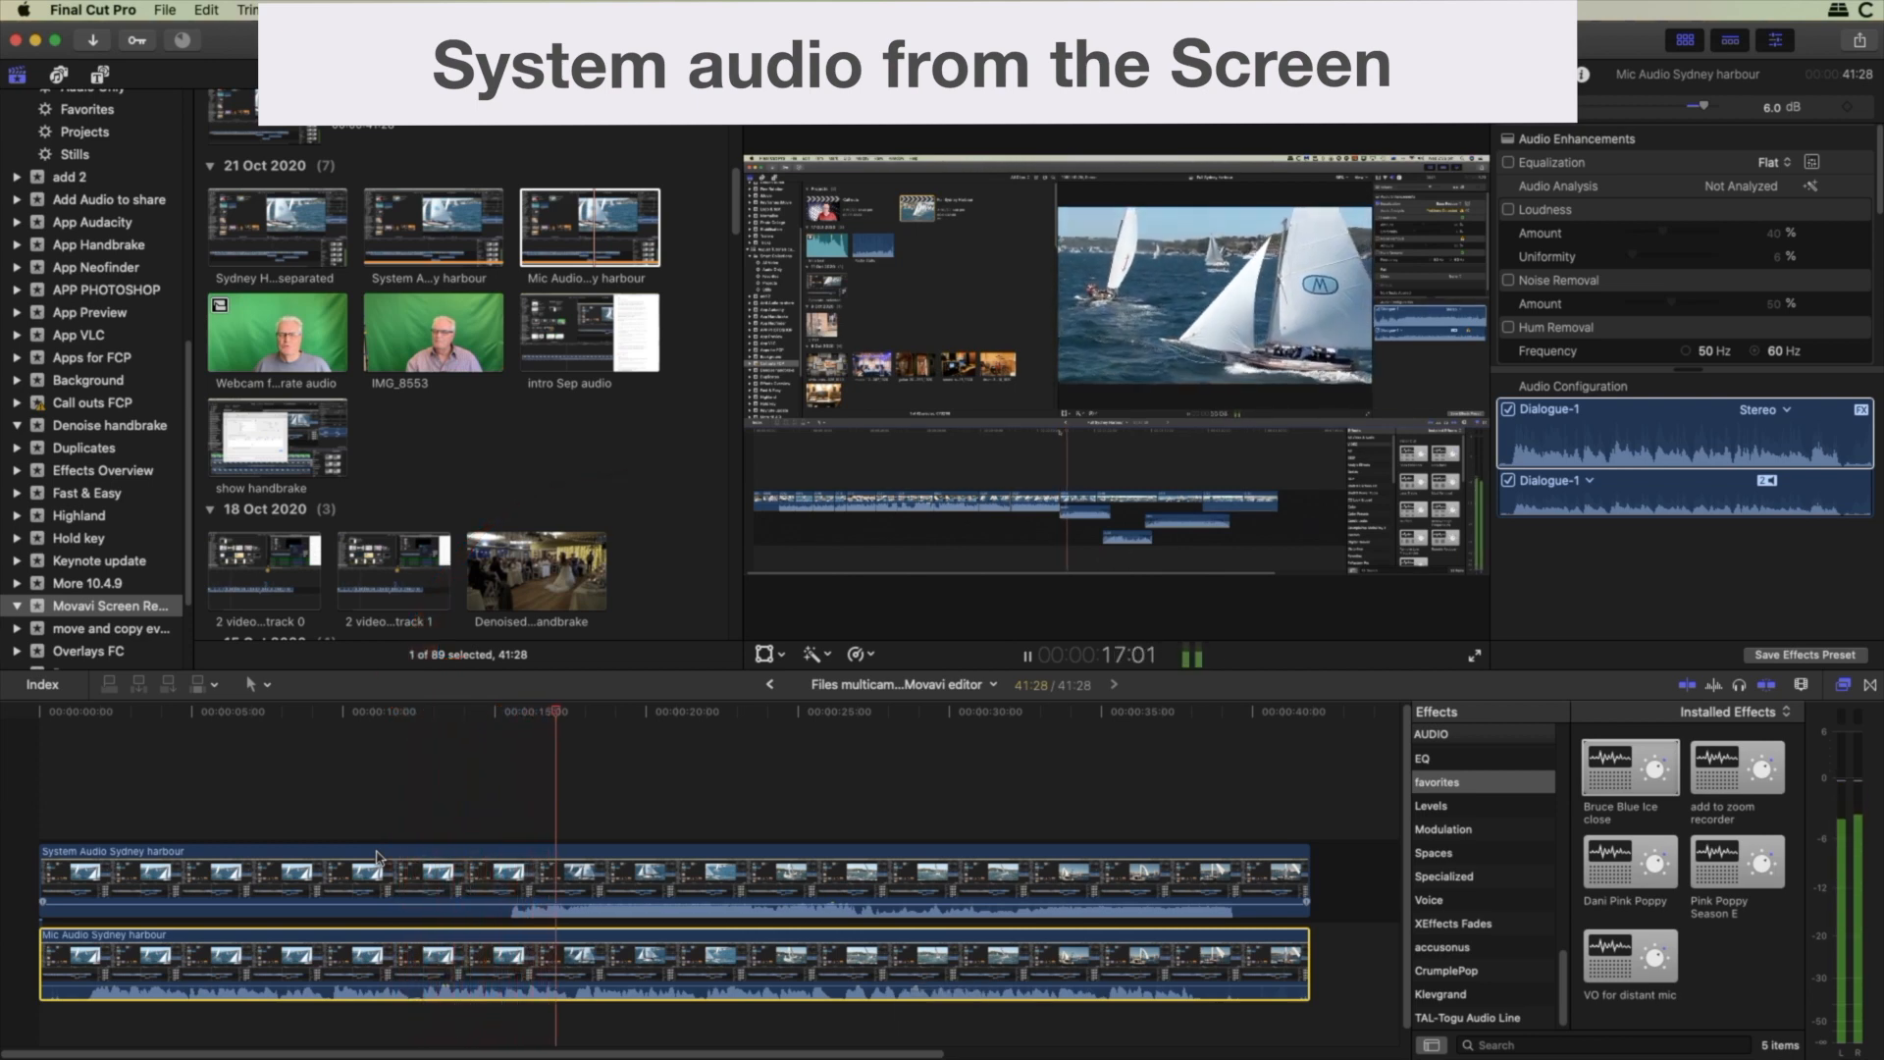
{"action": "key", "text": "space"}
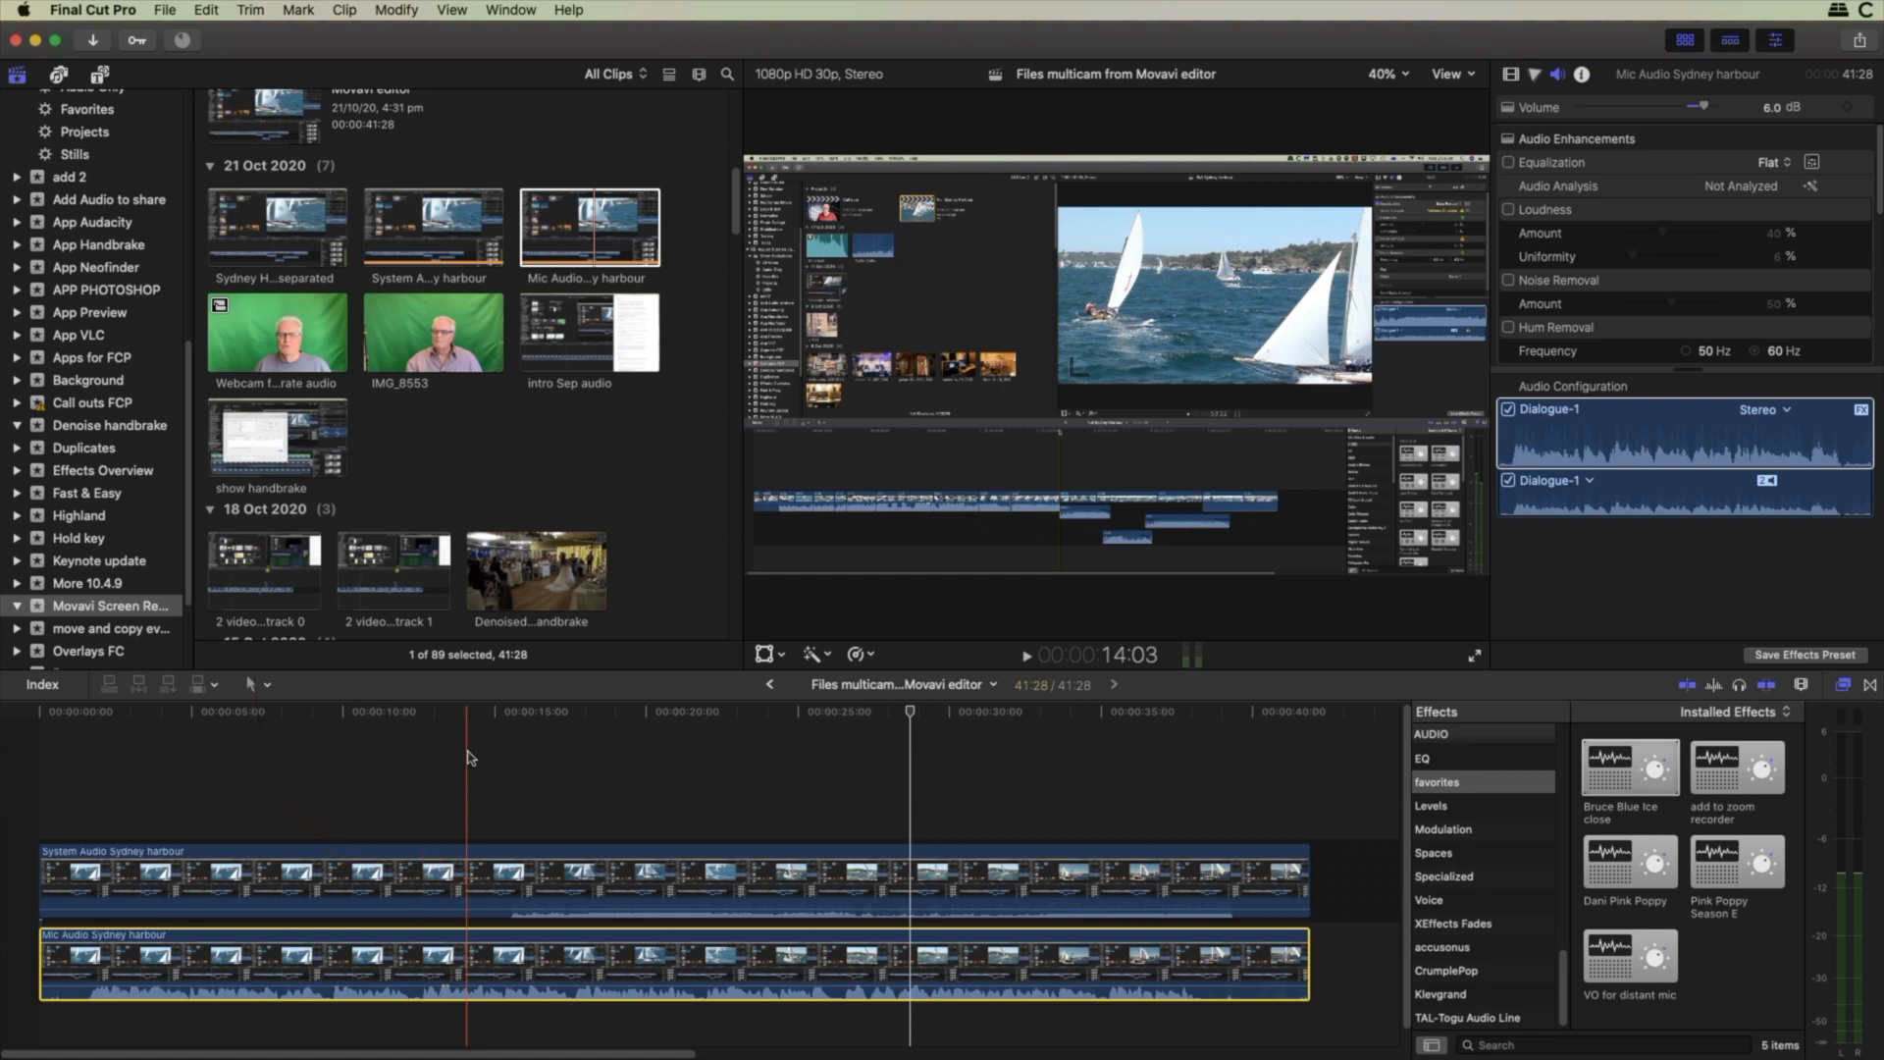
{"action": "key", "text": "space"}
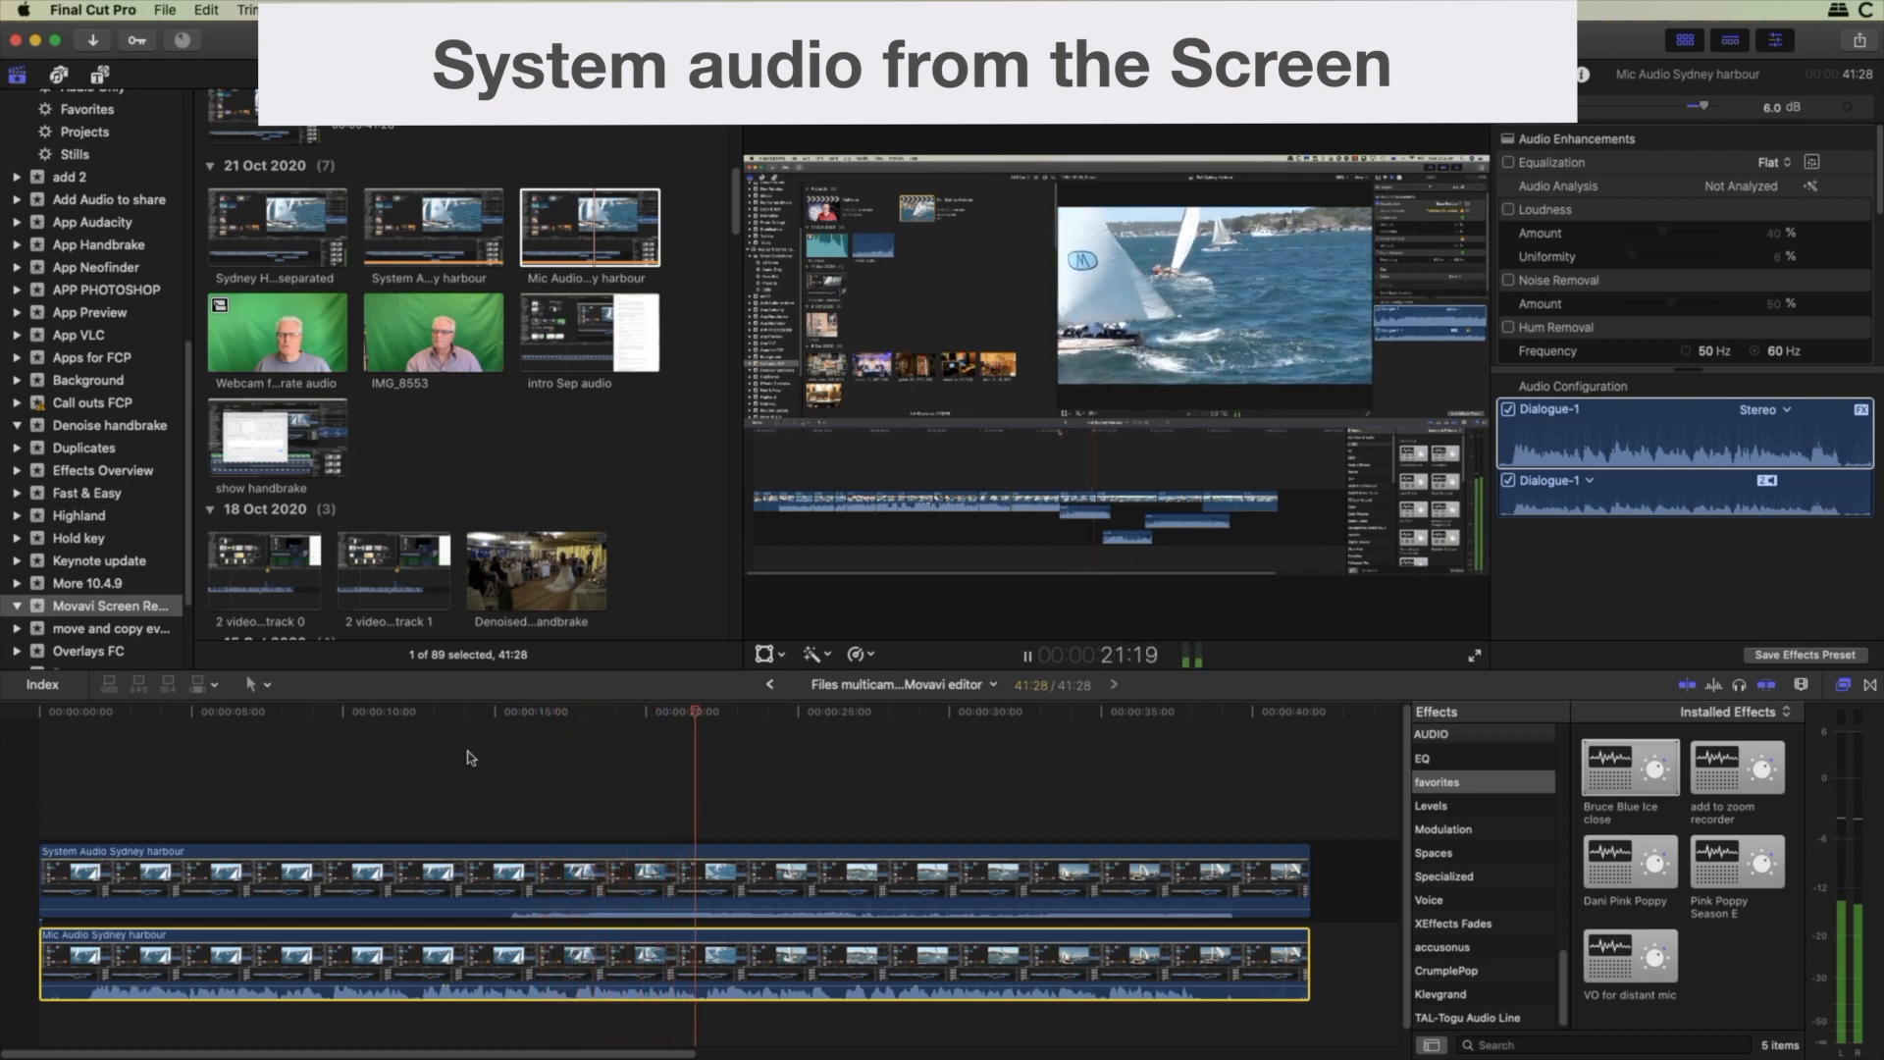
{"action": "key", "text": "space"}
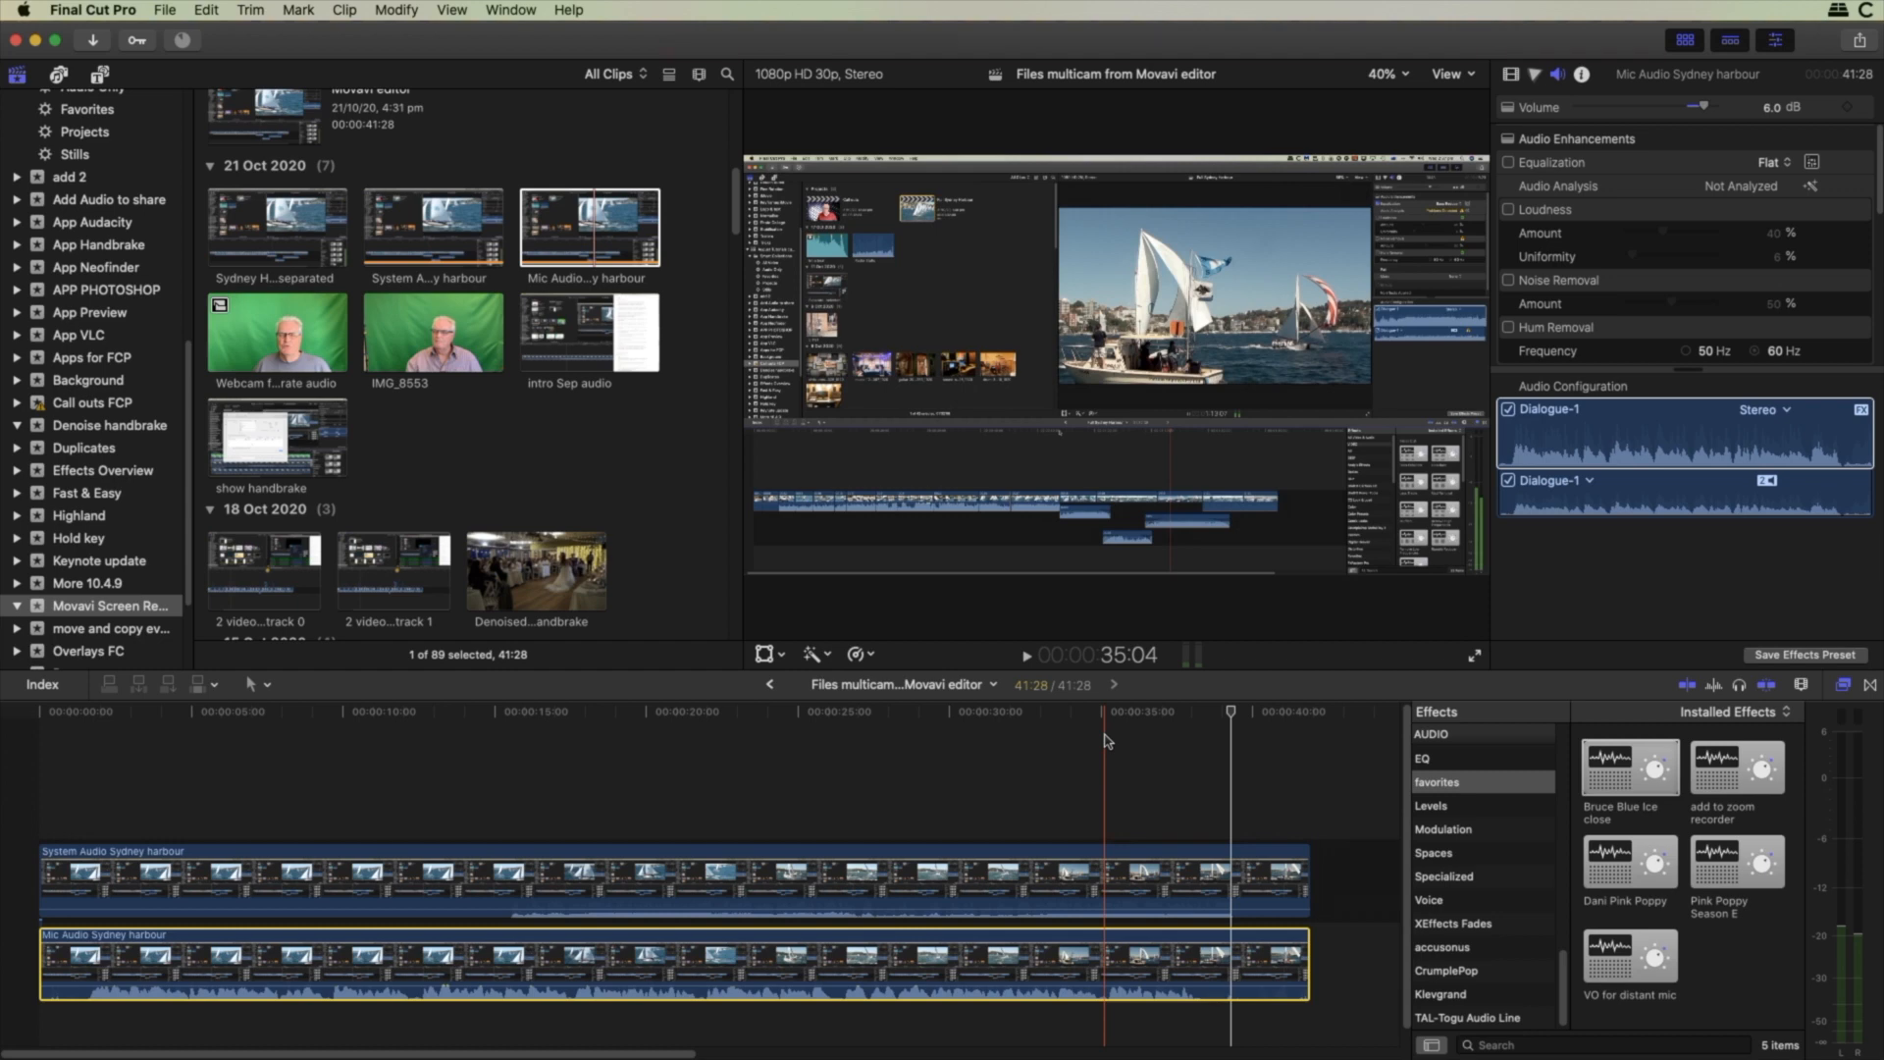
{"action": "key", "text": "space"}
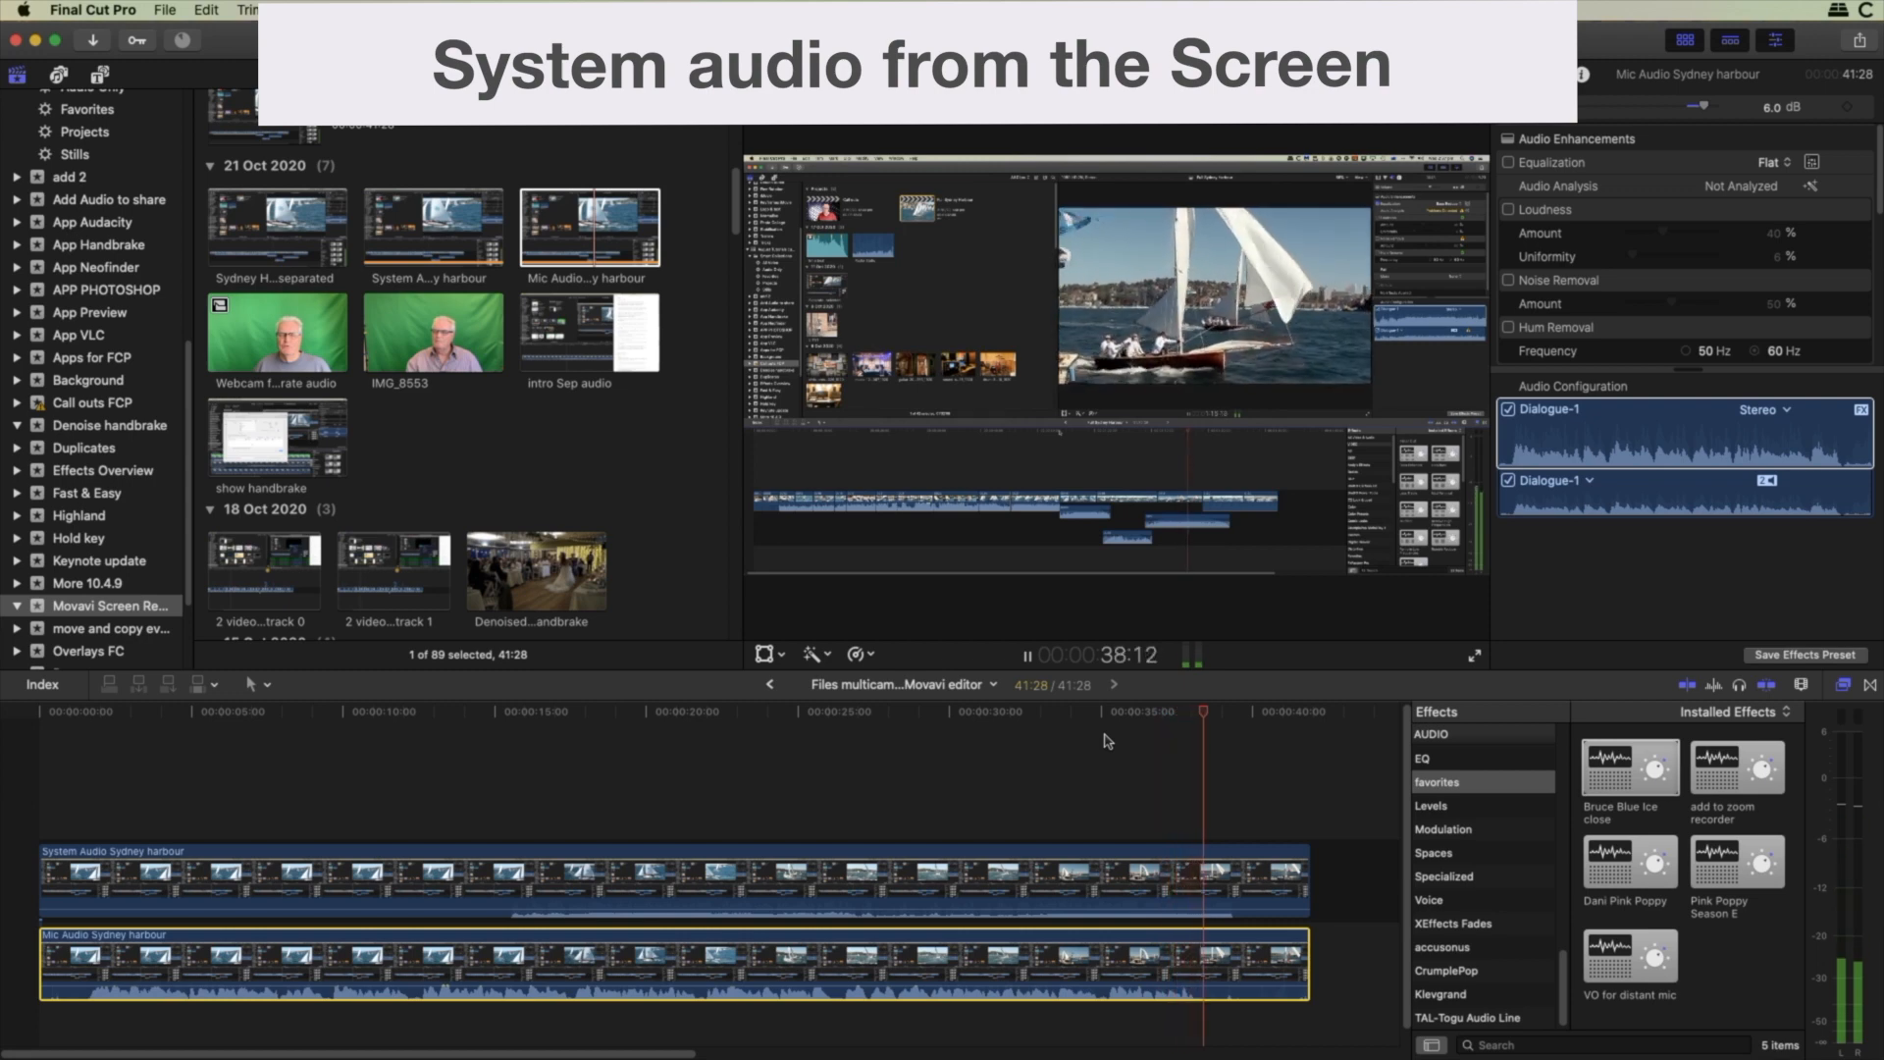
{"action": "key", "text": "space"}
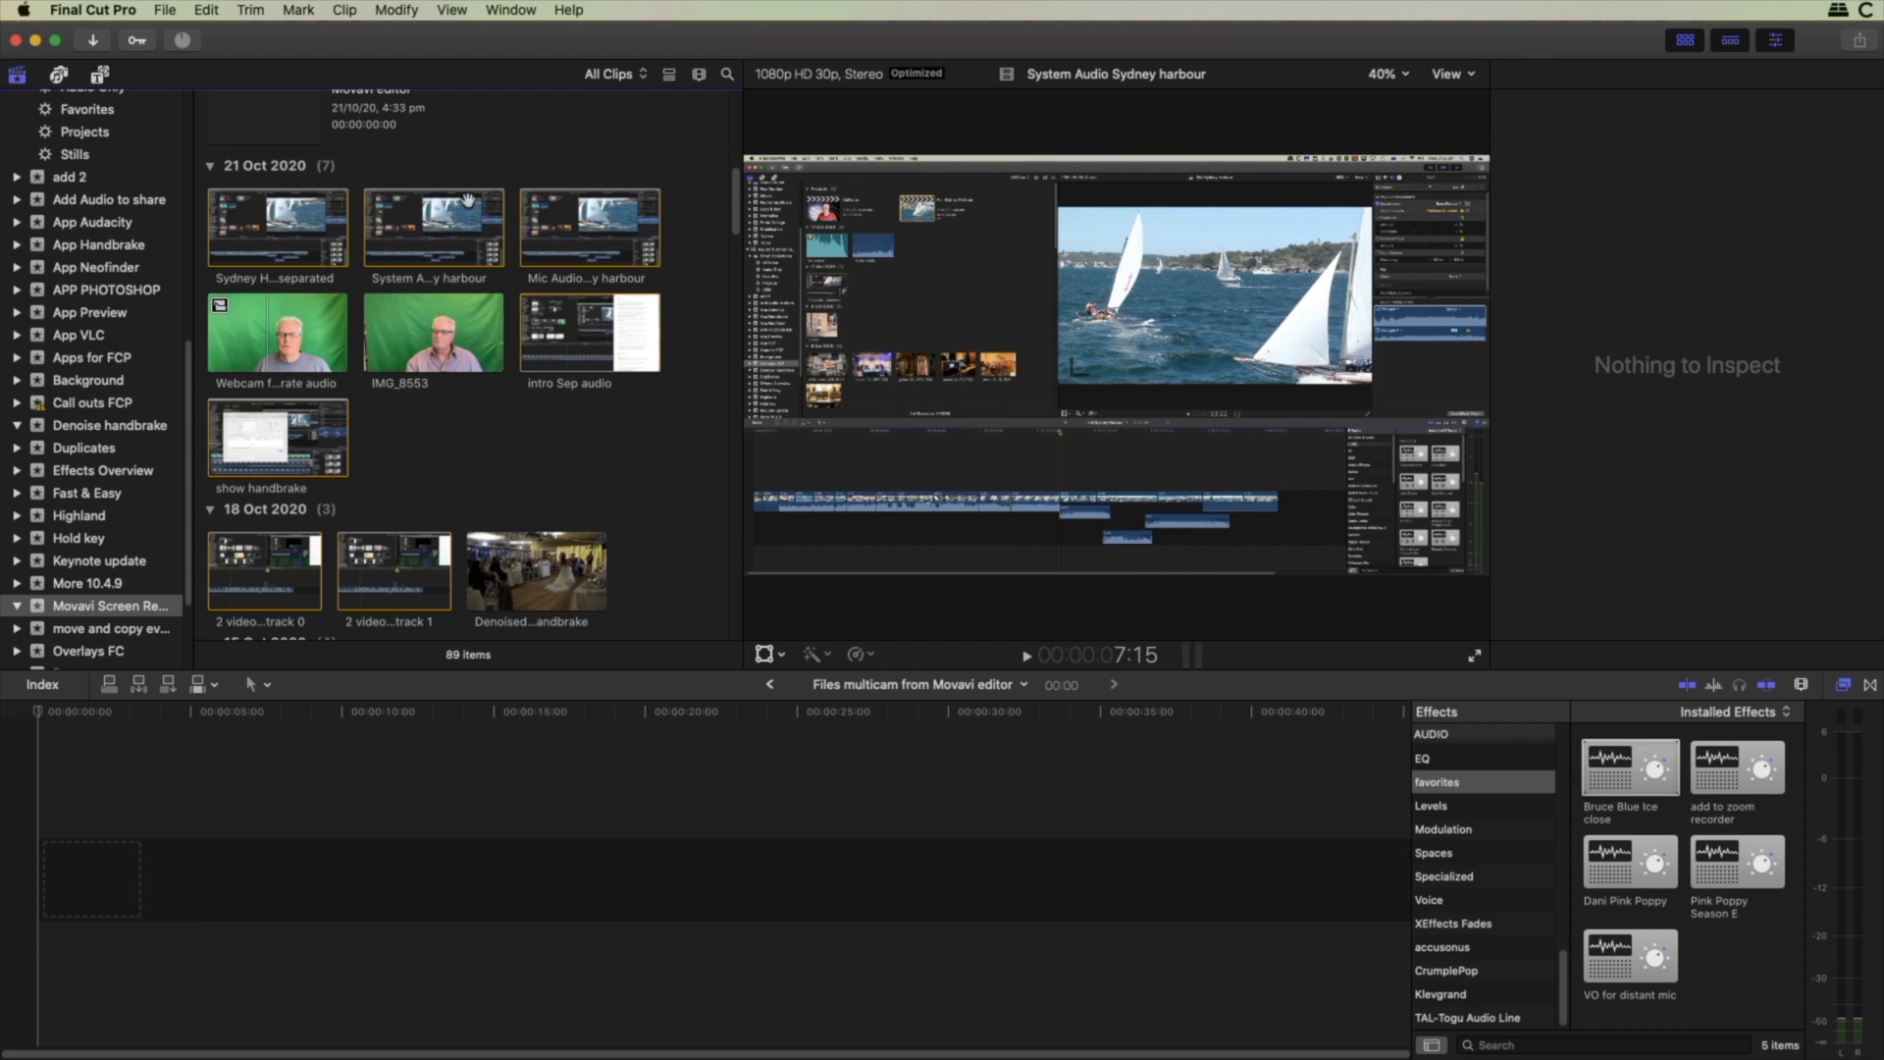
Examine the codecs and audio sample rate in the "System Audio Sydney harbour" clip's information
{"action": "left_click", "coordinate": [440, 222]}
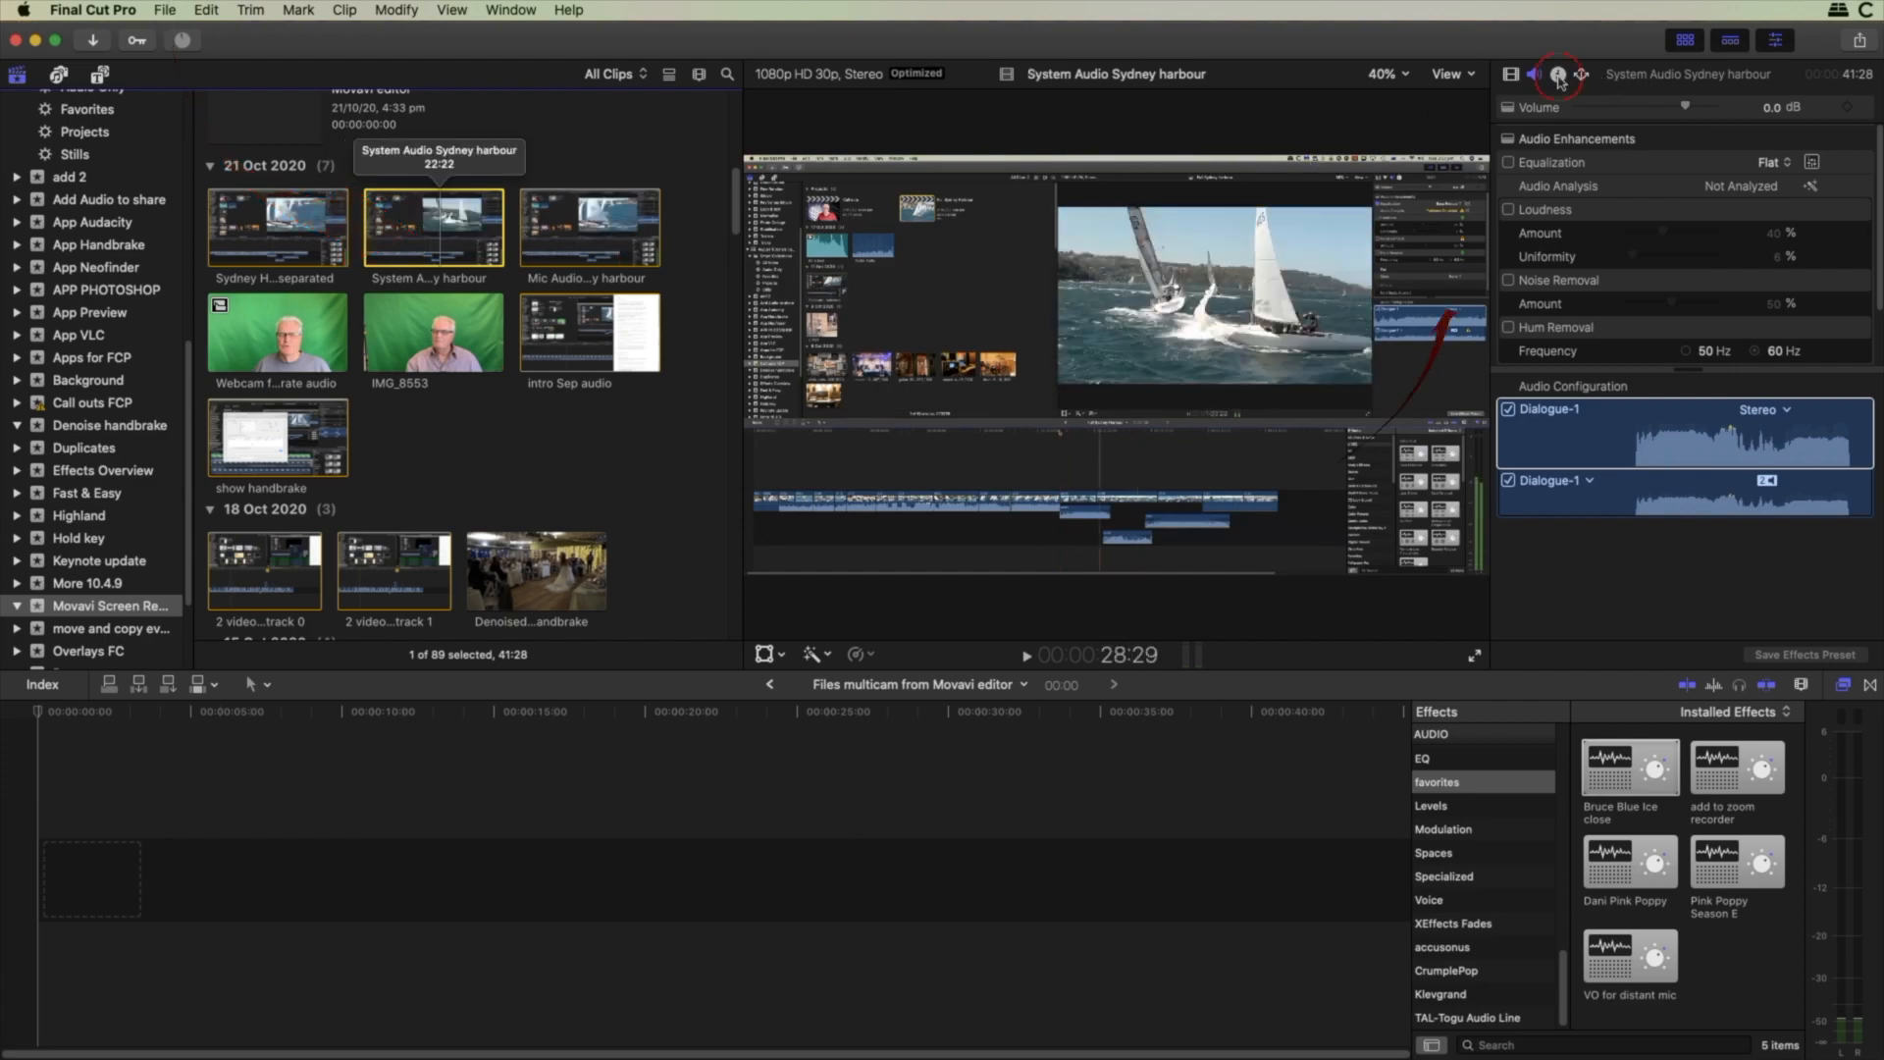
{"action": "left_click", "coordinate": [1558, 76]}
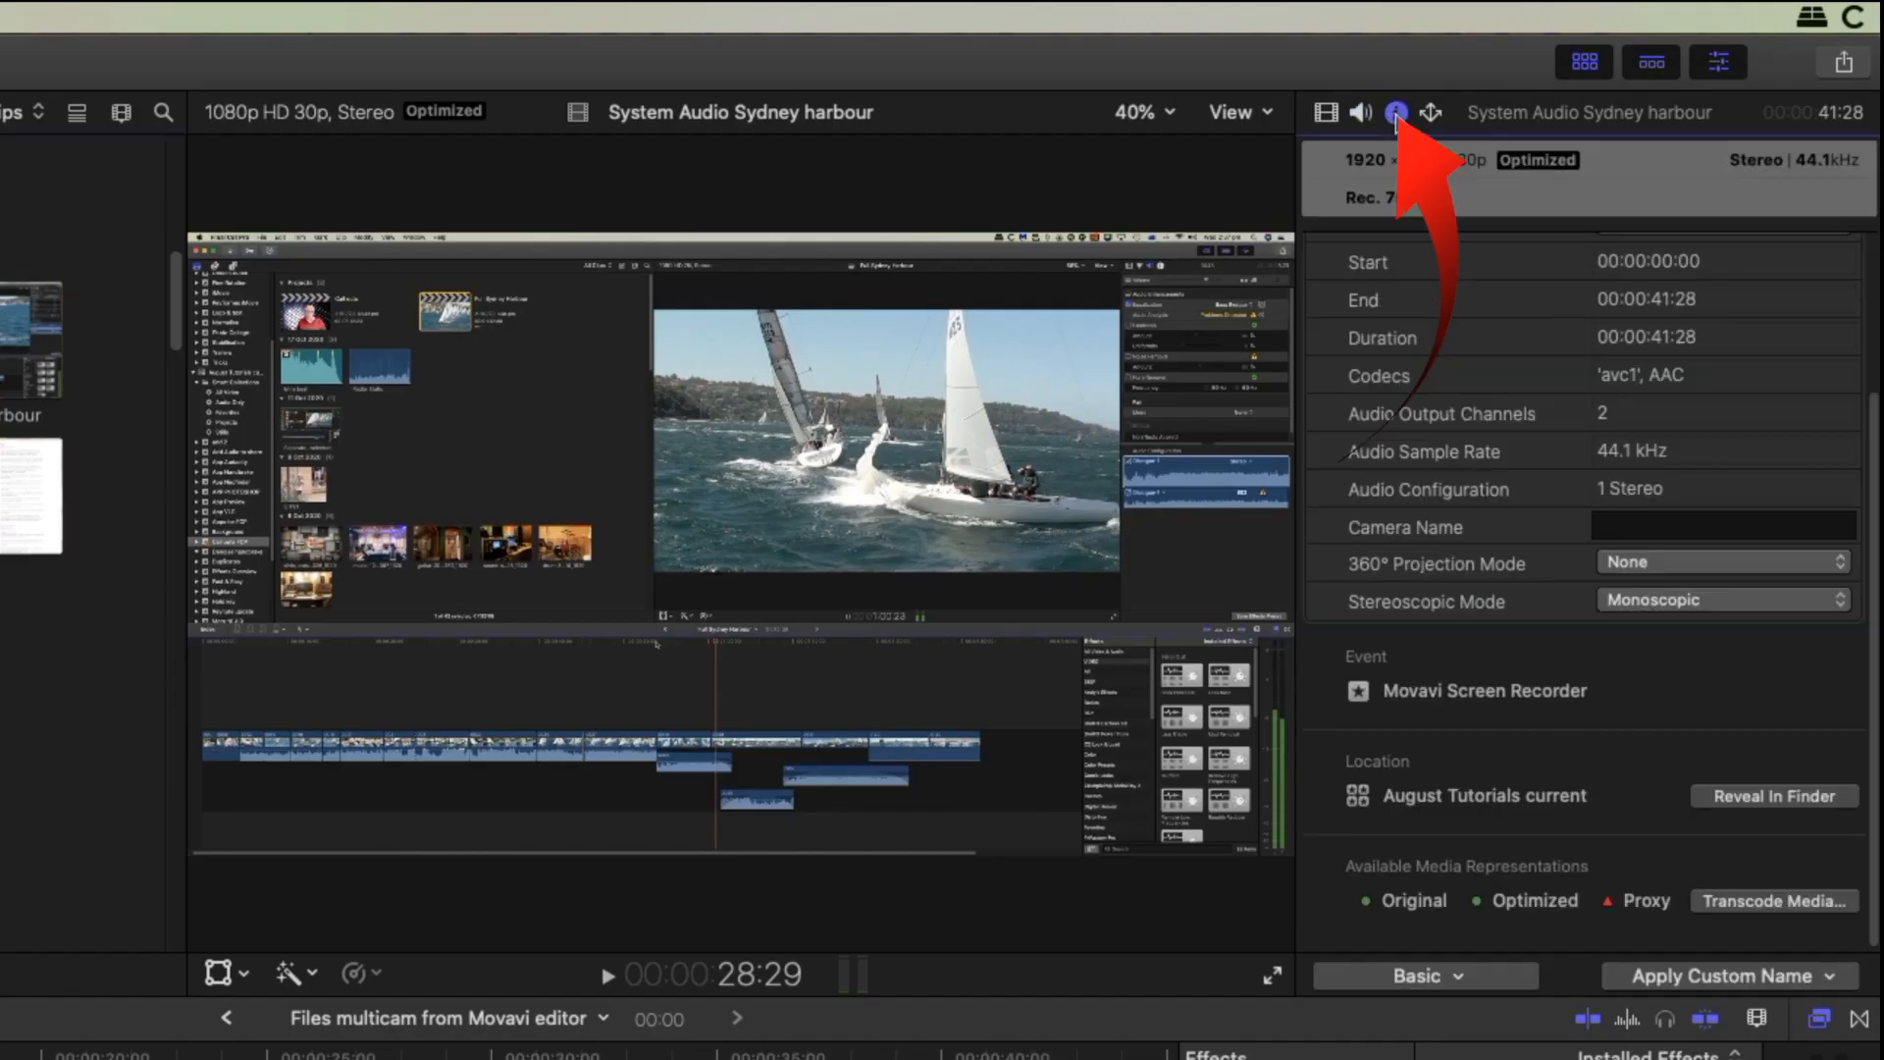
Set the camera name of the "System Audio Sydney harbour" clip to "system" and of the "Mic Audio Sydney harbour" clip to "Mic"
{"action": "left_click", "coordinate": [1676, 525]}
{"action": "type", "text": "system"}
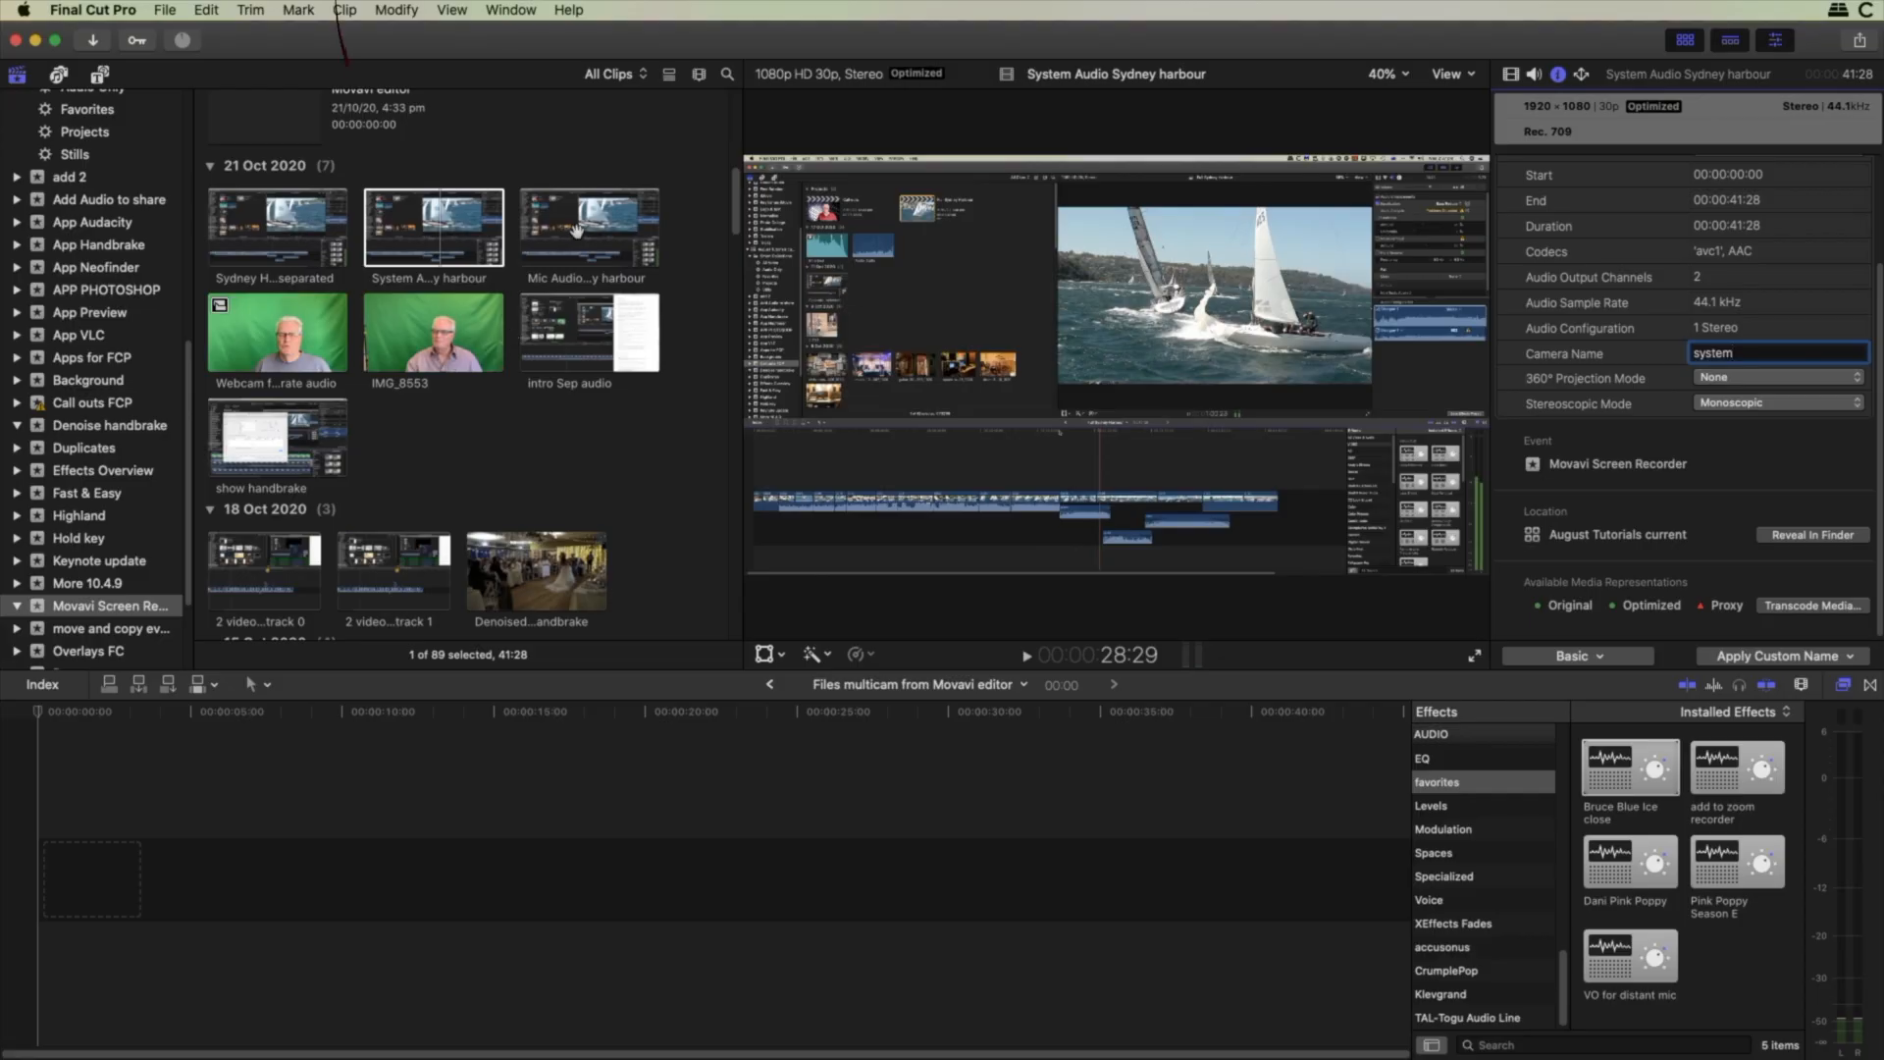
{"action": "left_click", "coordinate": [577, 229]}
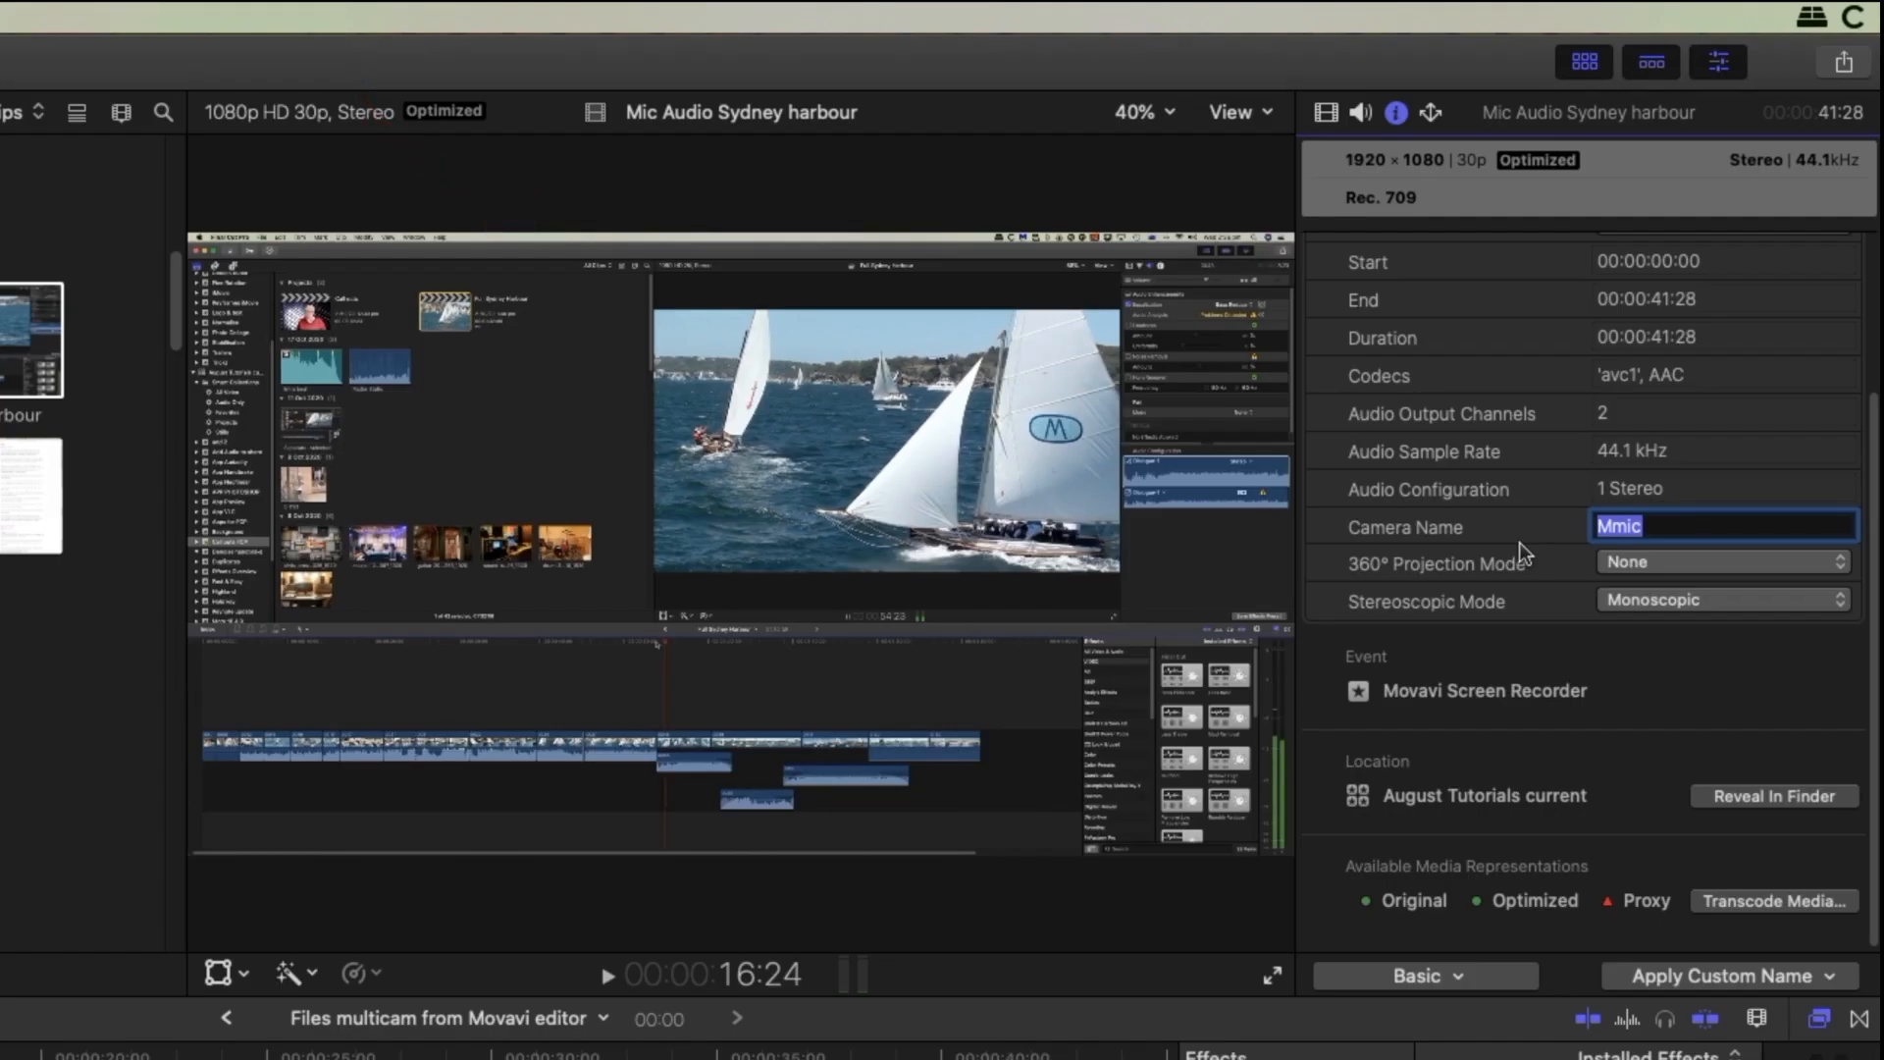
{"action": "type", "text": "Mic"}
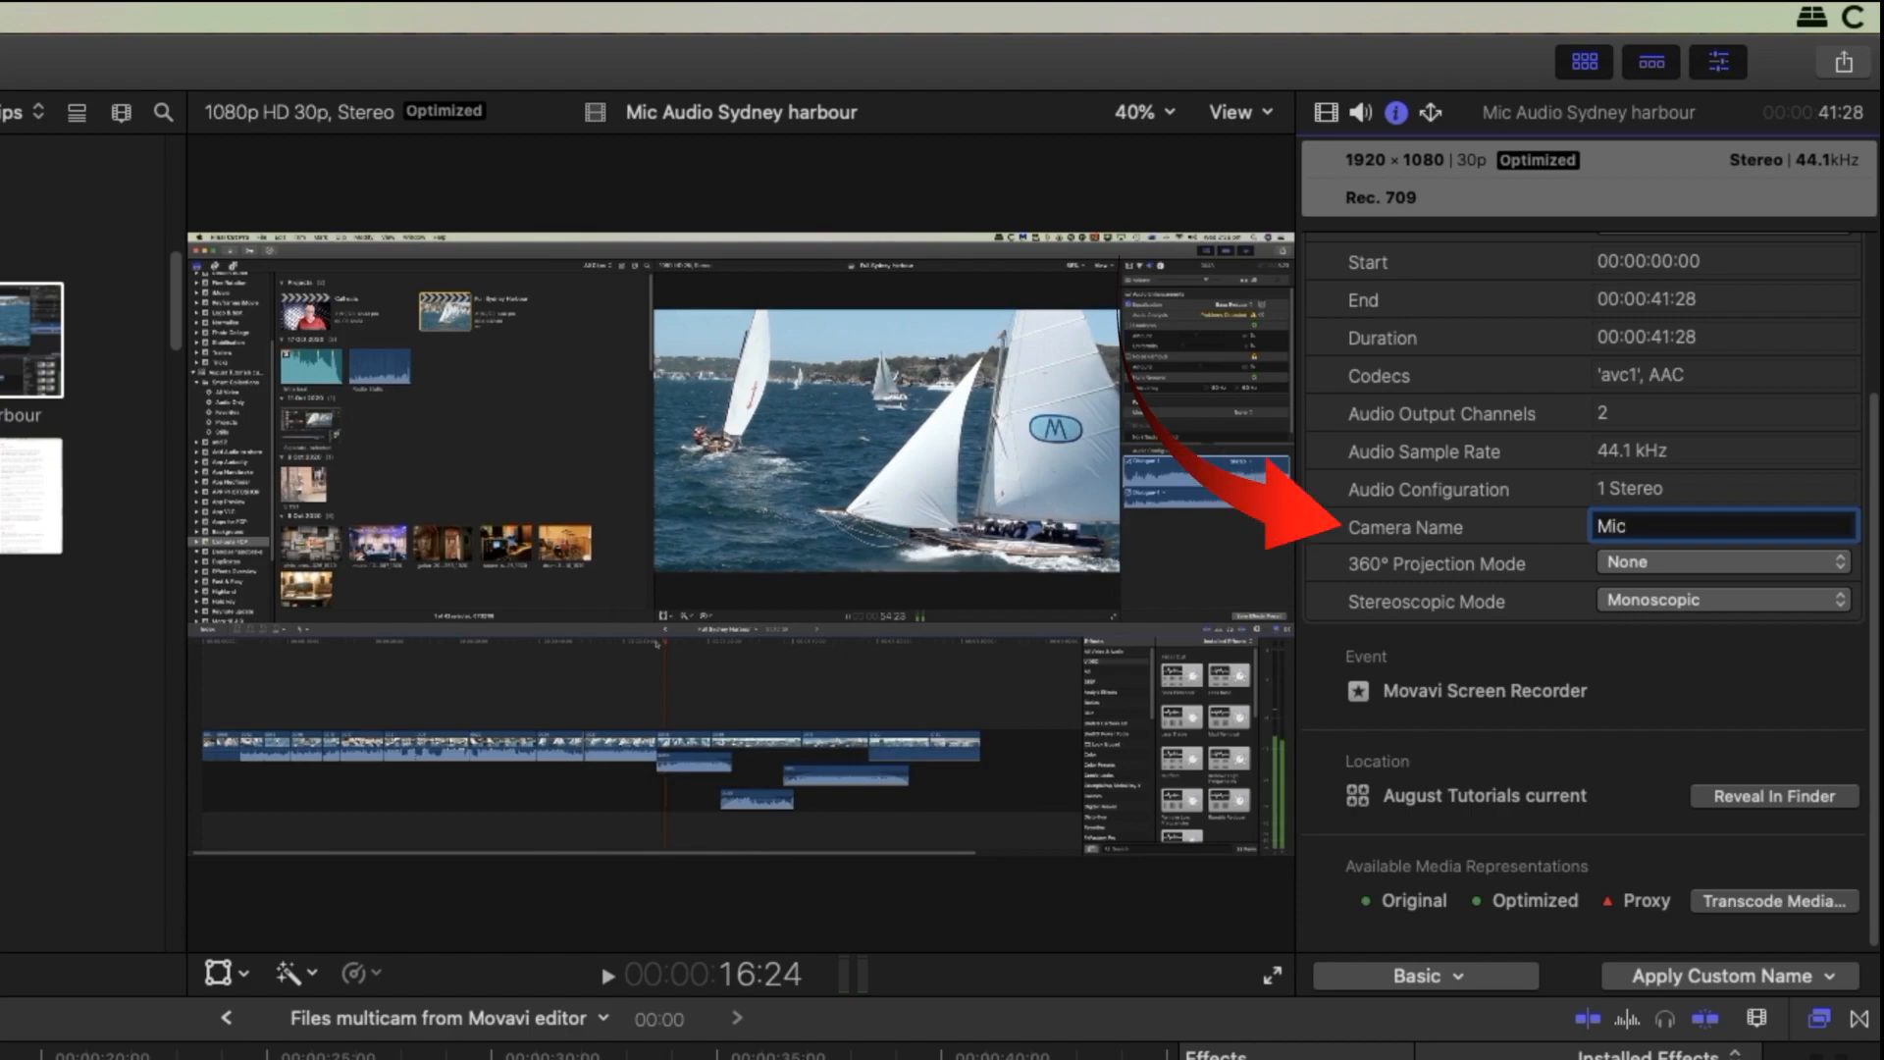
Create an audio-synchronized multicam clip from the webcam, system audio and mic audio Sydney harbour clips, and open it to show its angles
{"action": "left_click", "coordinate": [240, 326]}
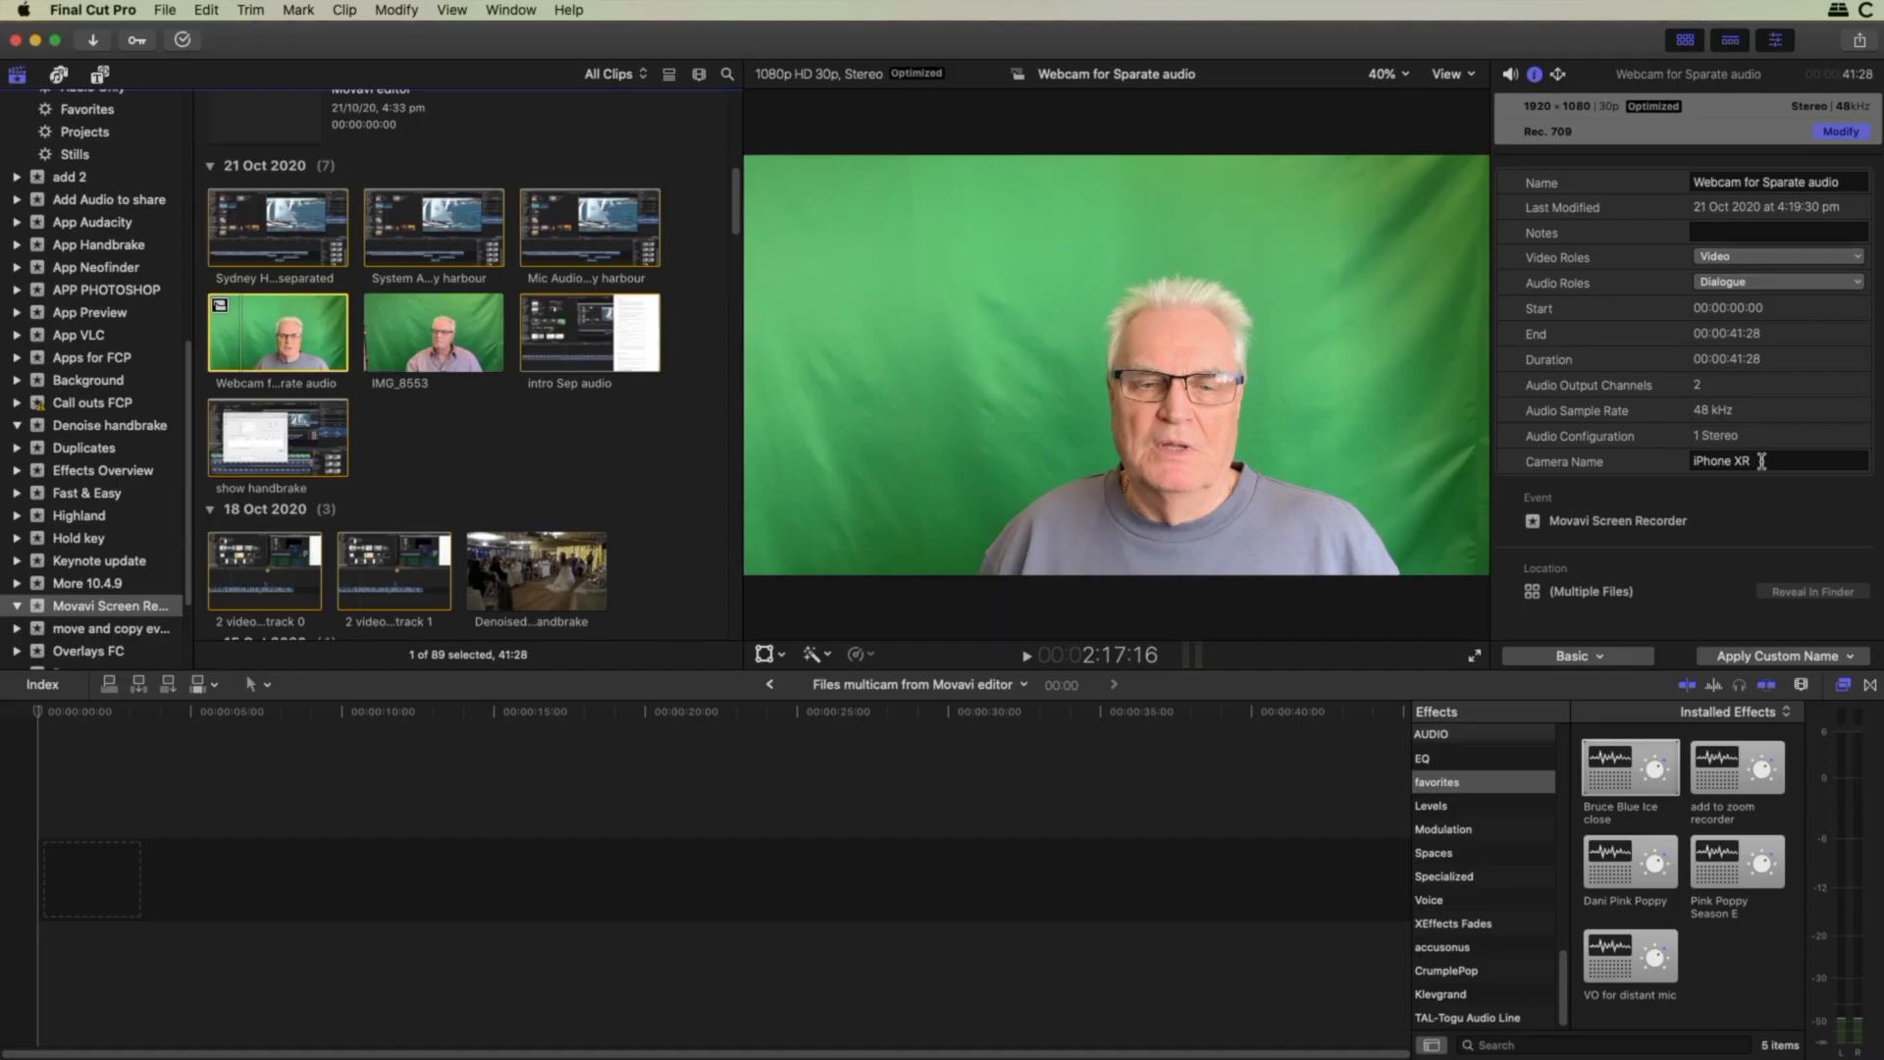
{"action": "left_click", "coordinate": [276, 225]}
{"action": "left_click", "coordinate": [589, 226], "text": "shift"}
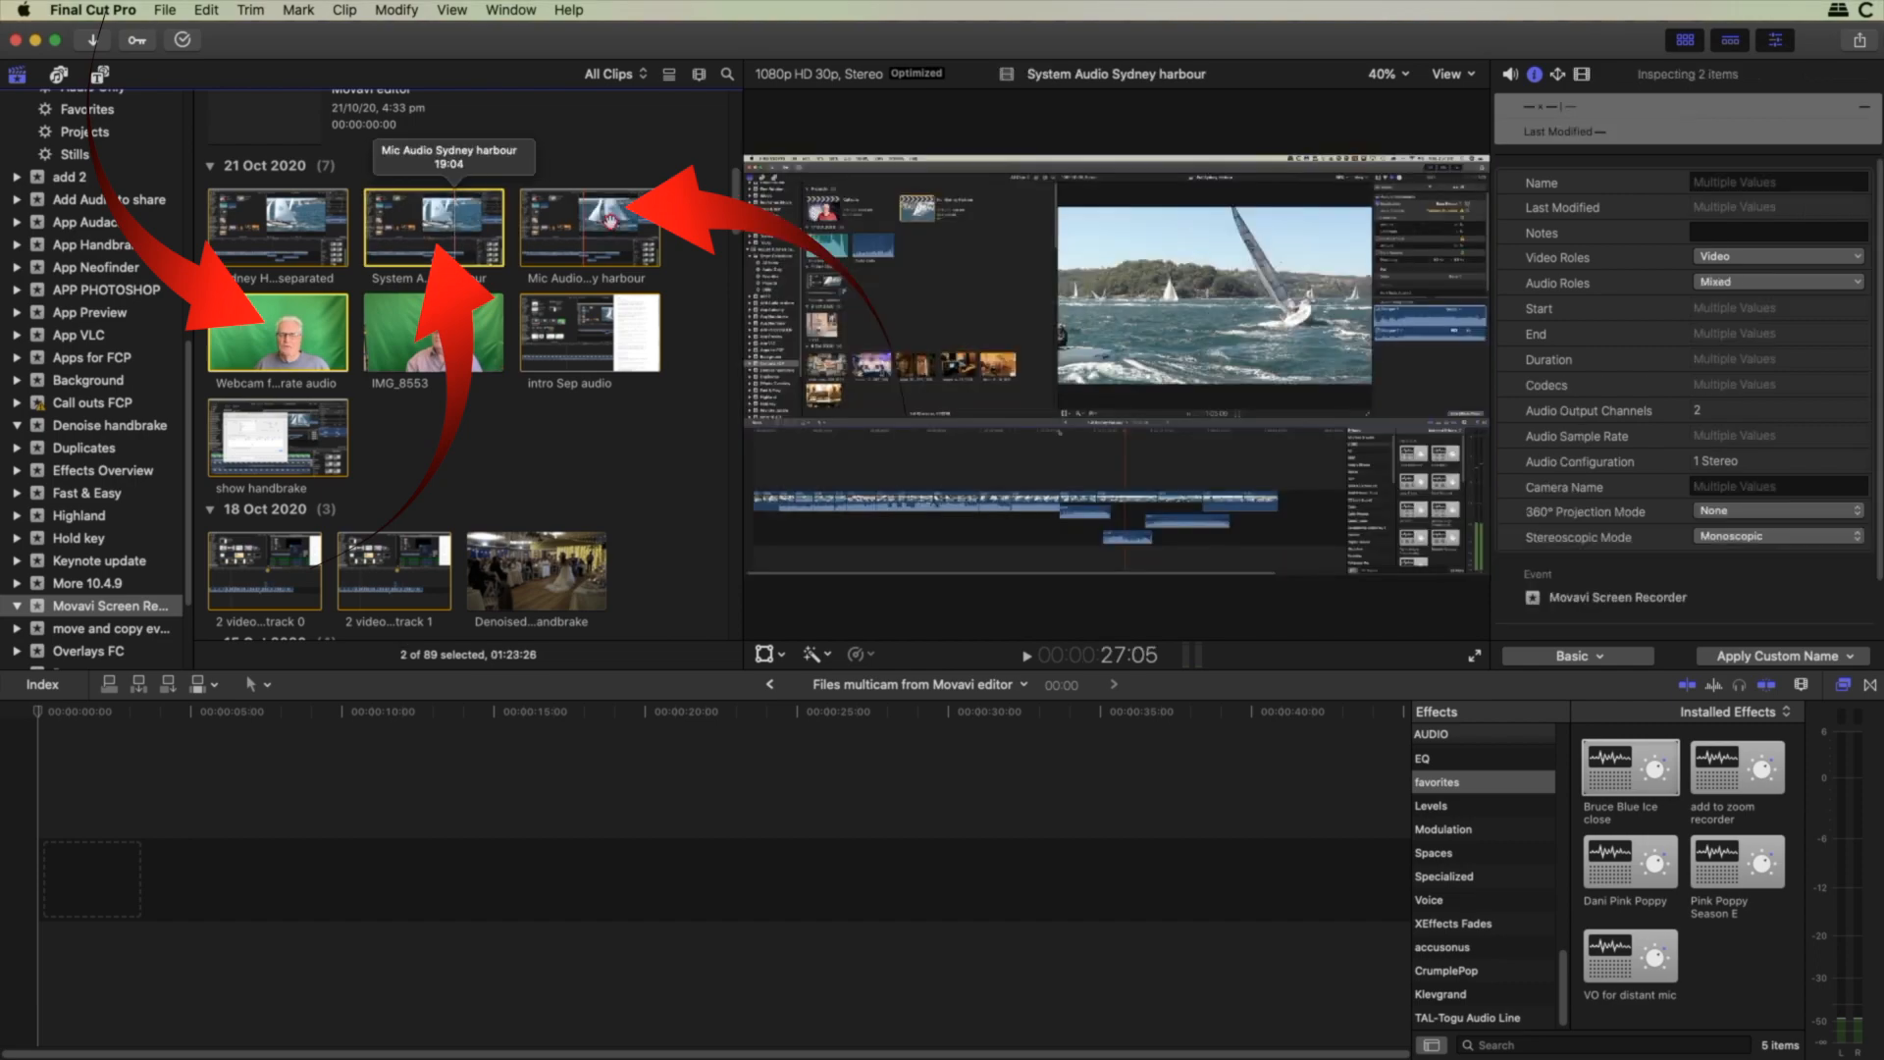
{"action": "right_click", "coordinate": [611, 227]}
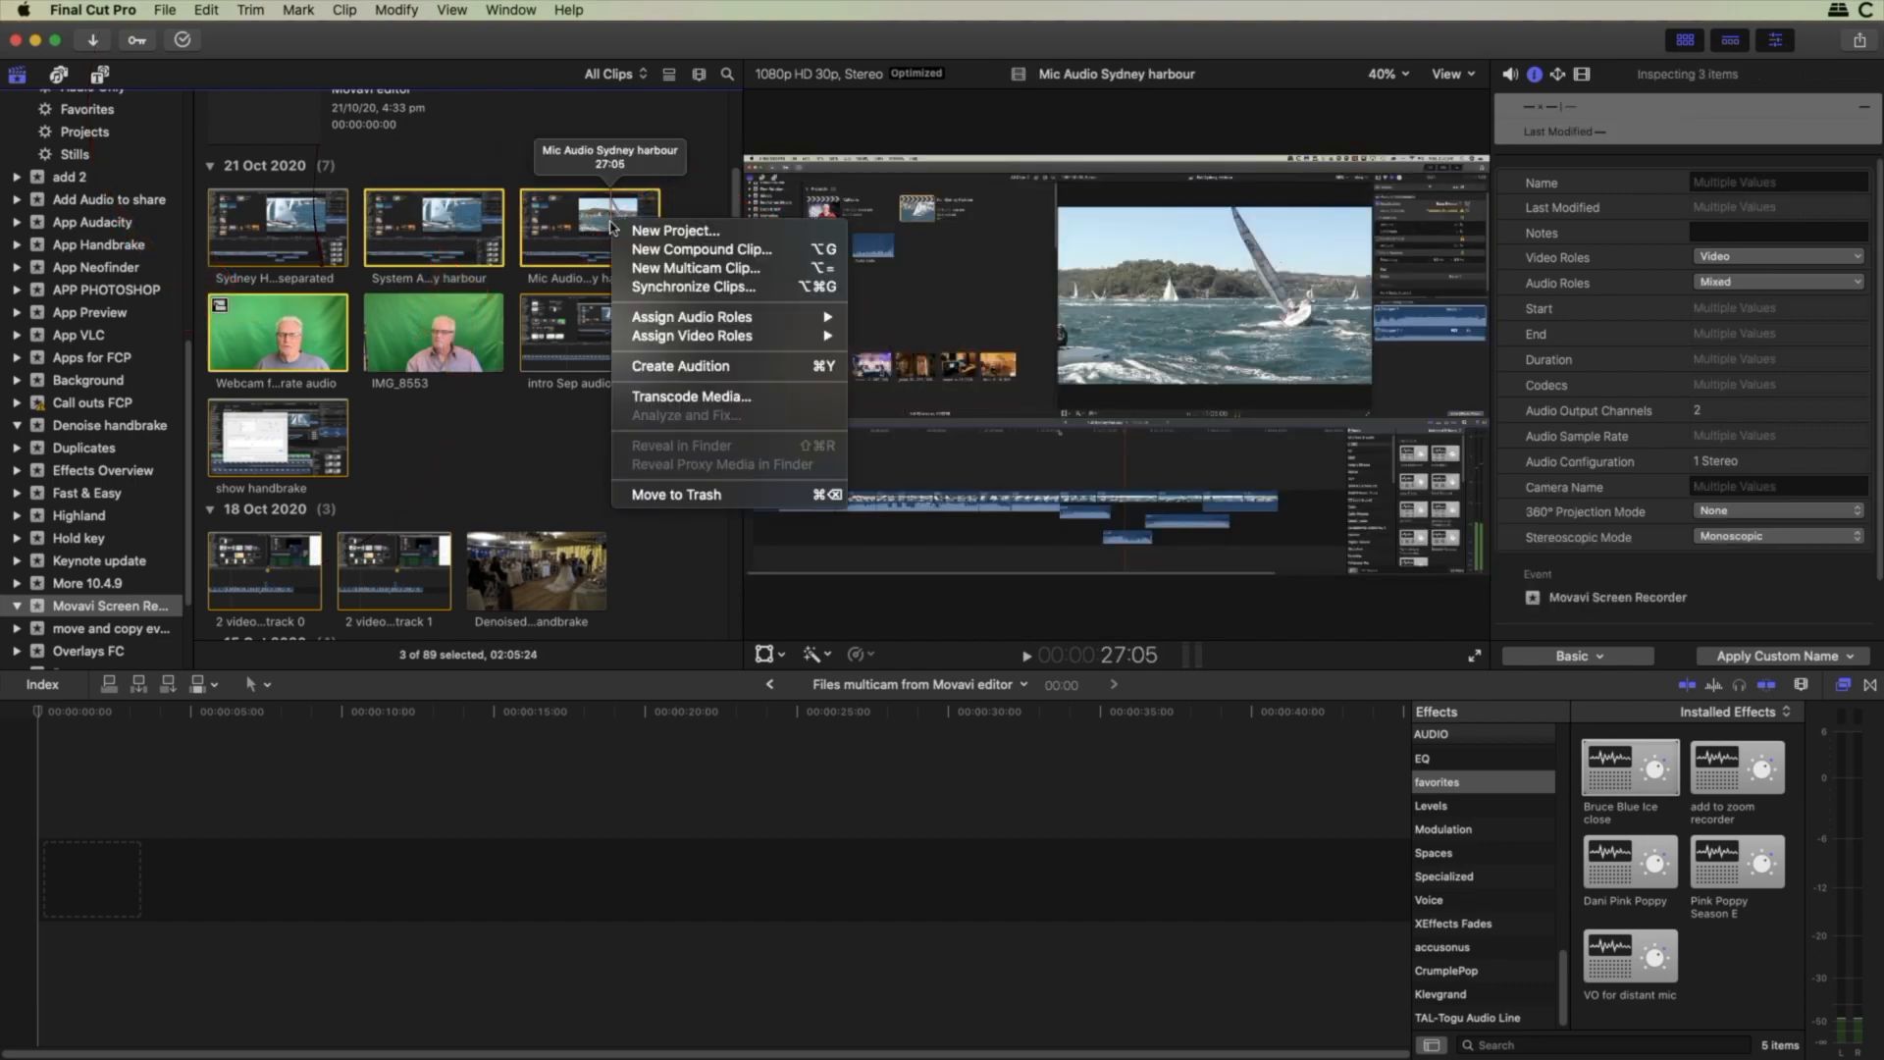
{"action": "left_click", "coordinate": [657, 267]}
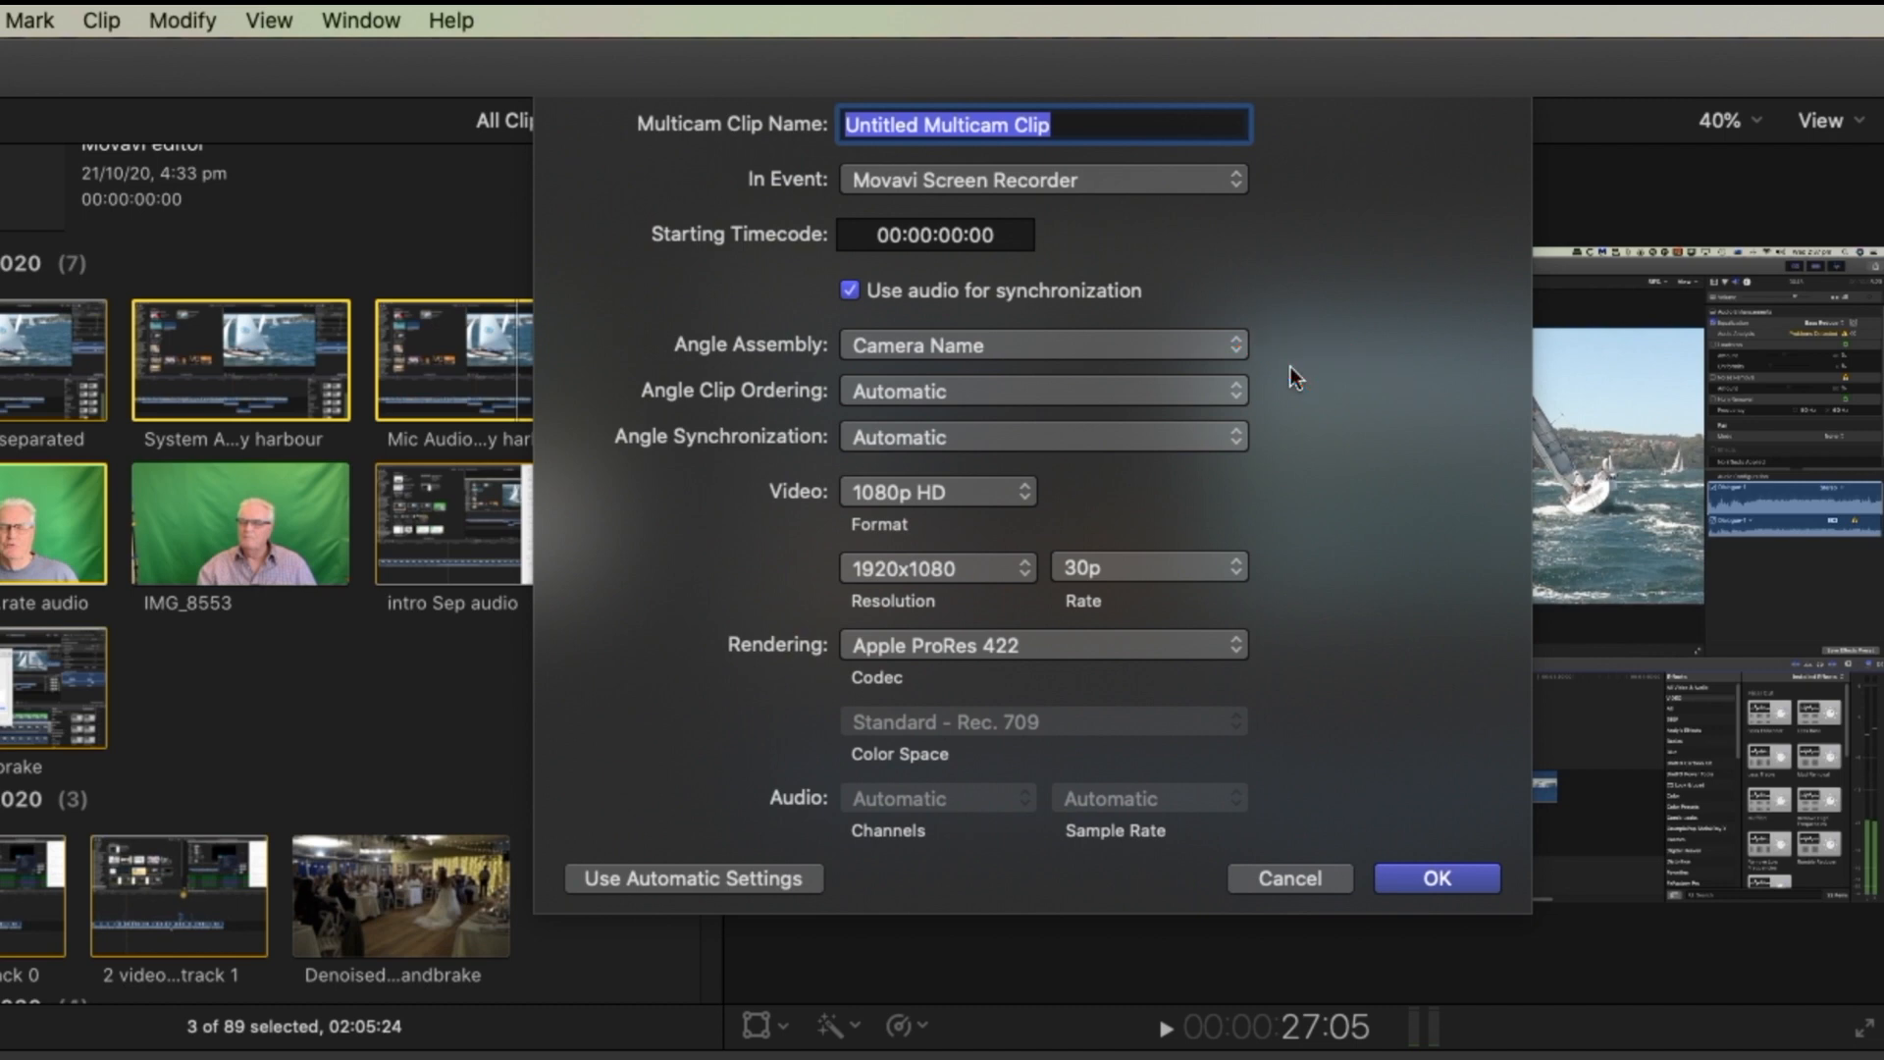
{"action": "left_click", "coordinate": [1436, 877]}
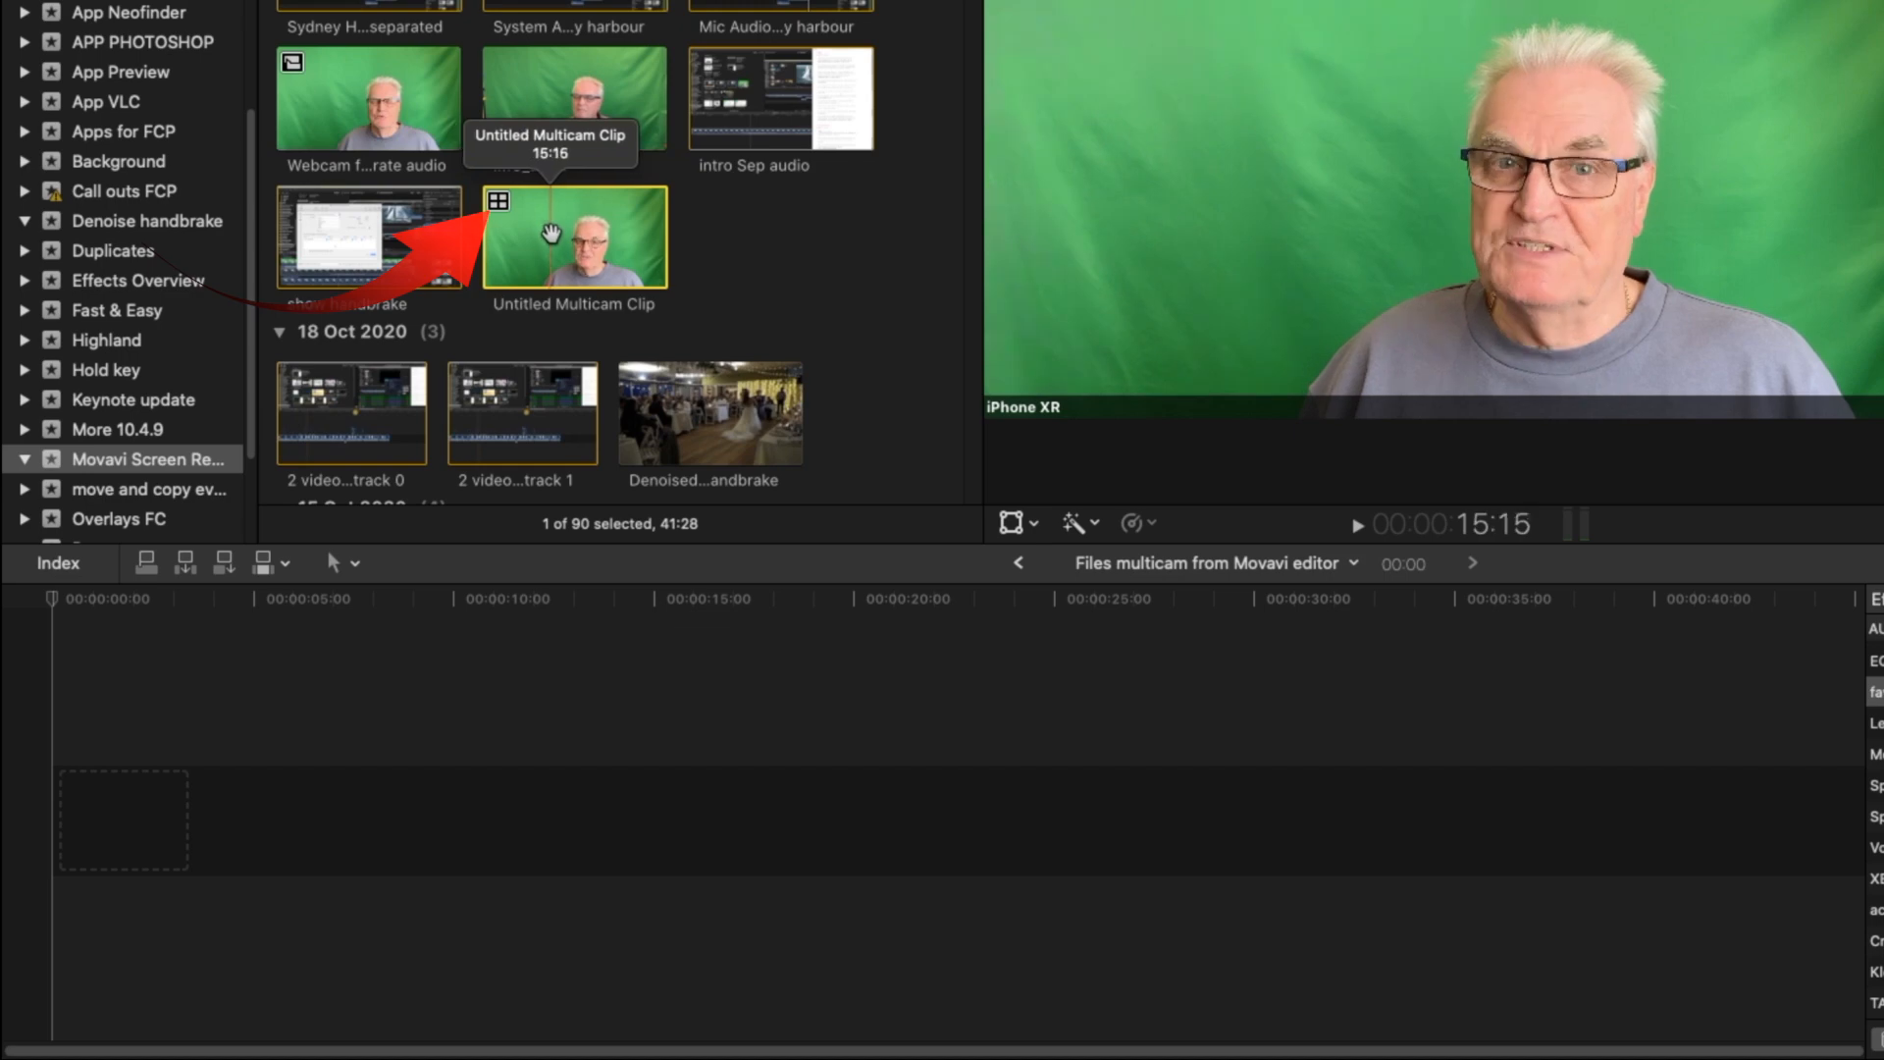
{"action": "left_click", "coordinate": [551, 234]}
{"action": "double_click", "coordinate": [551, 233]}
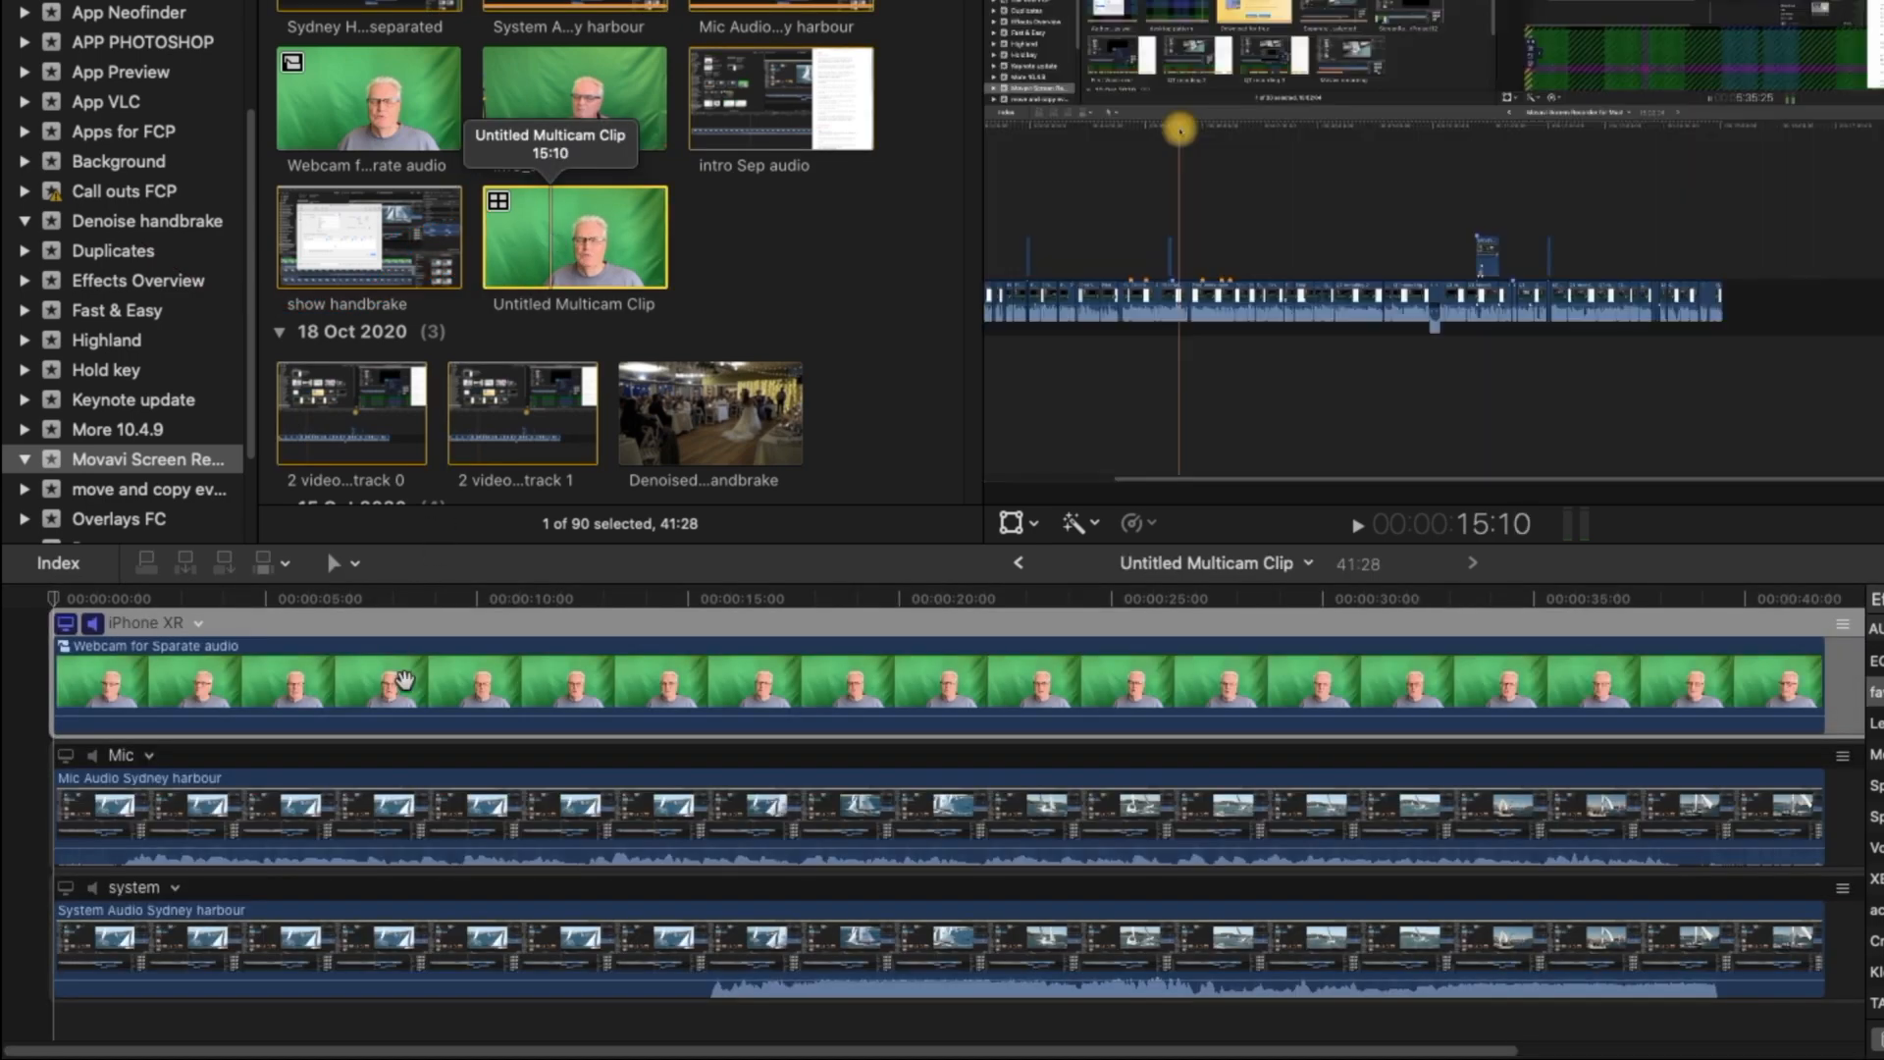